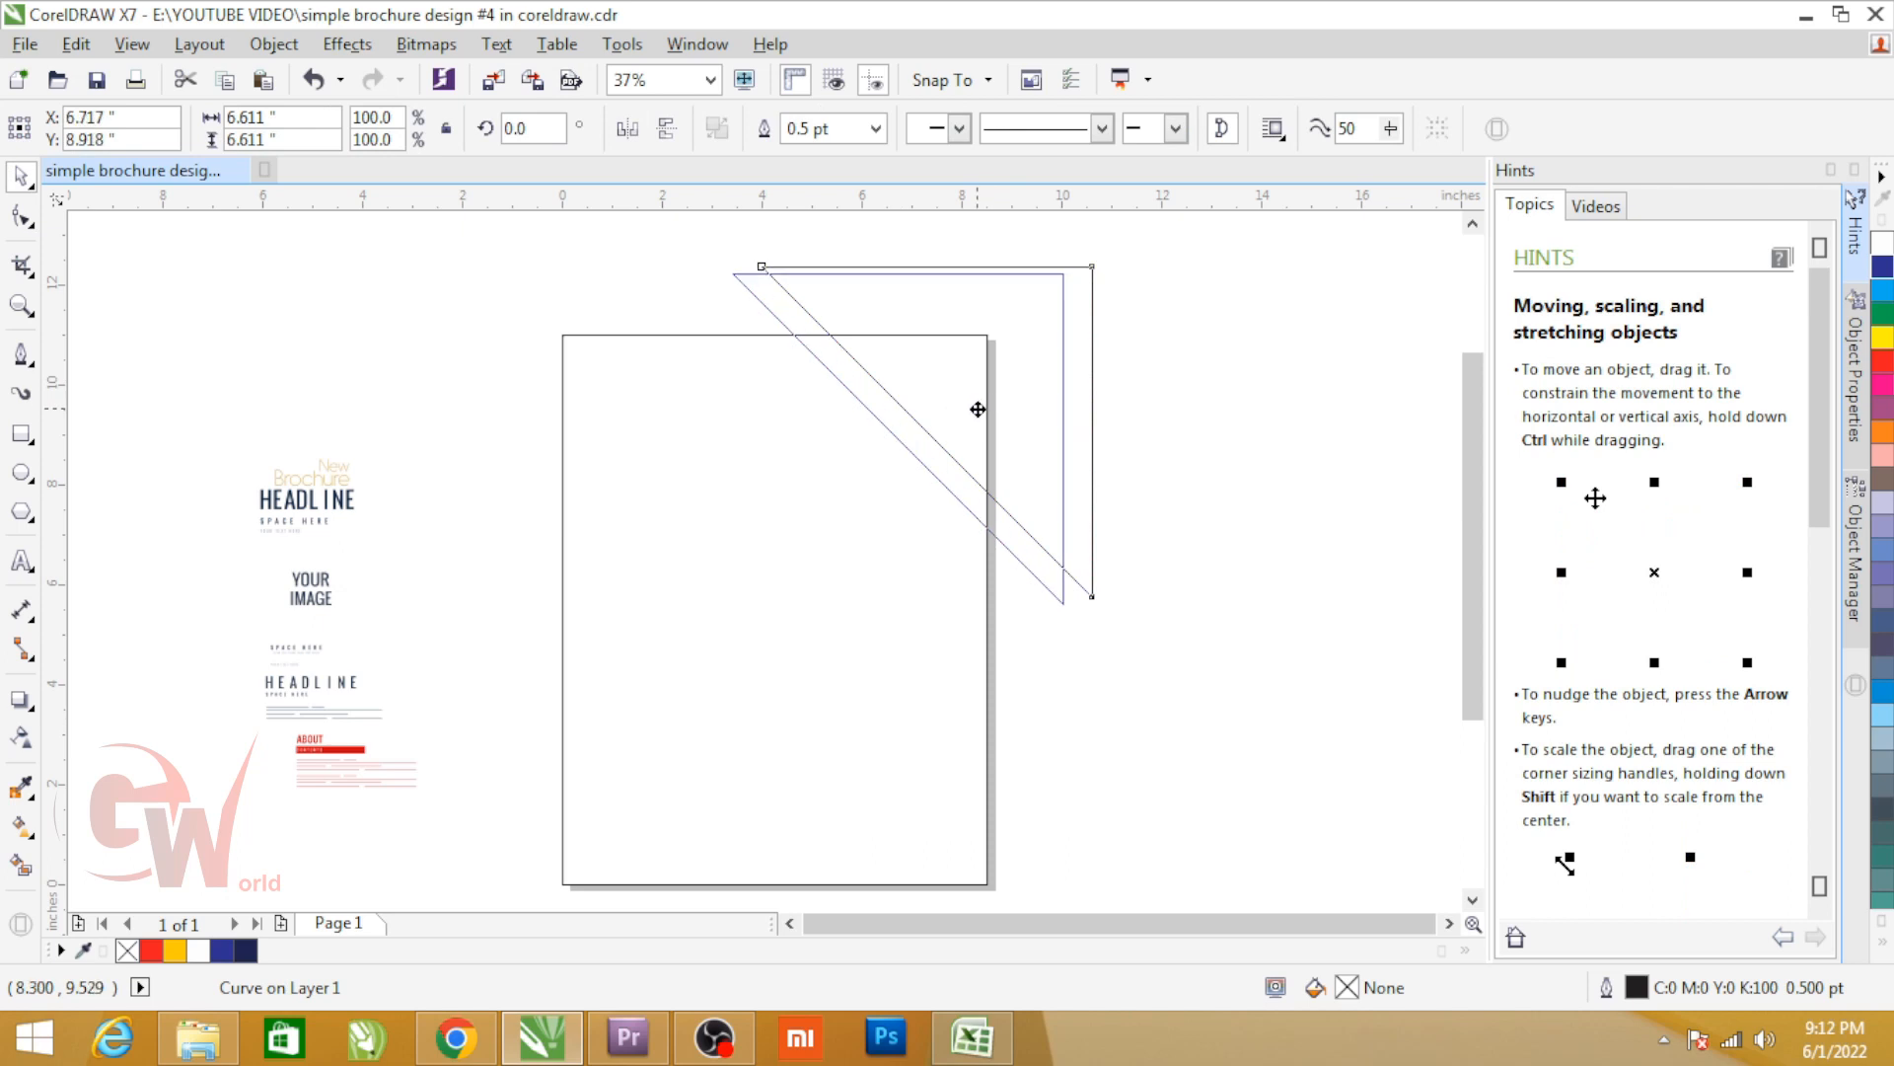
Step: Draw a square about 2.3 inches wide on the page and duplicate it into a two-by-two grid
key(F6)
drag(745, 565, 909, 663)
key(space)
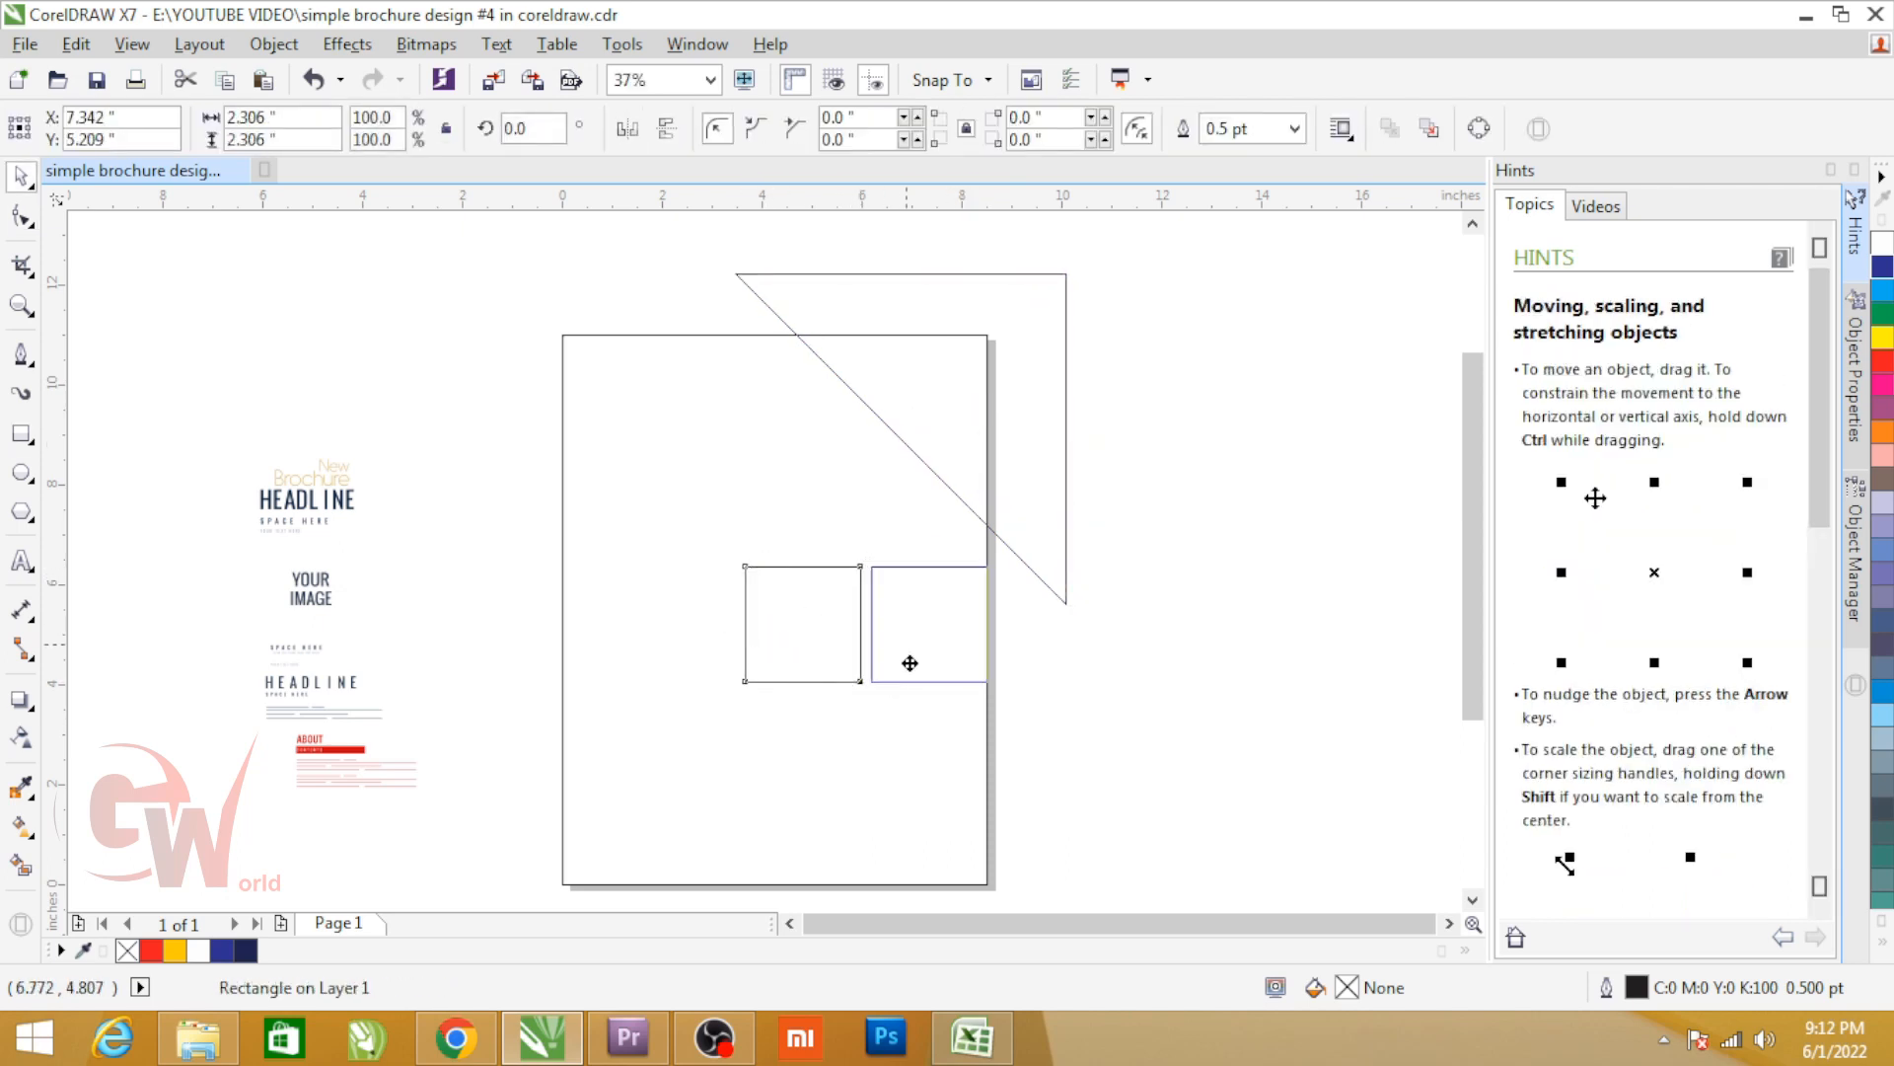
shift+click(805, 641)
drag(803, 631, 829, 761)
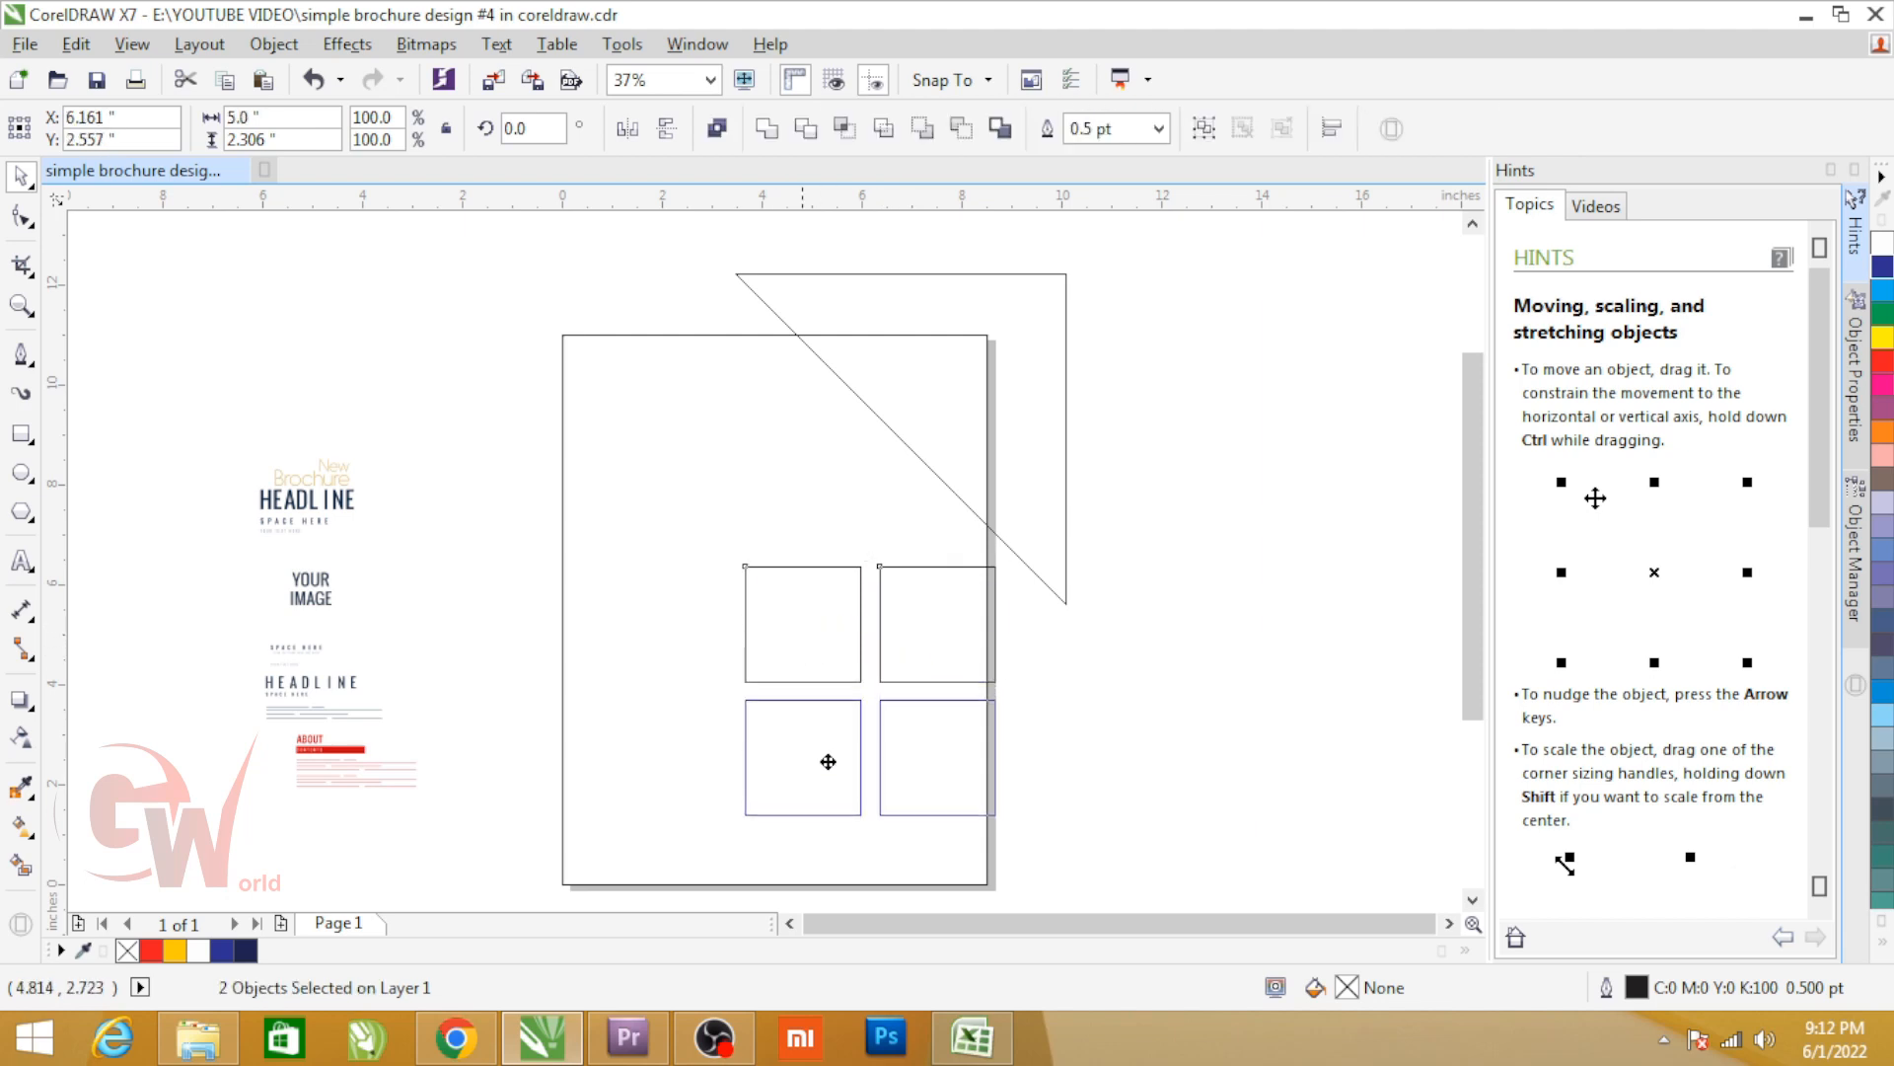
Step: Shift the two squares of the second column slightly to adjust the gap between the columns
scroll(949, 700, up, 1)
click(911, 614)
shift+click(921, 749)
drag(923, 749, 917, 748)
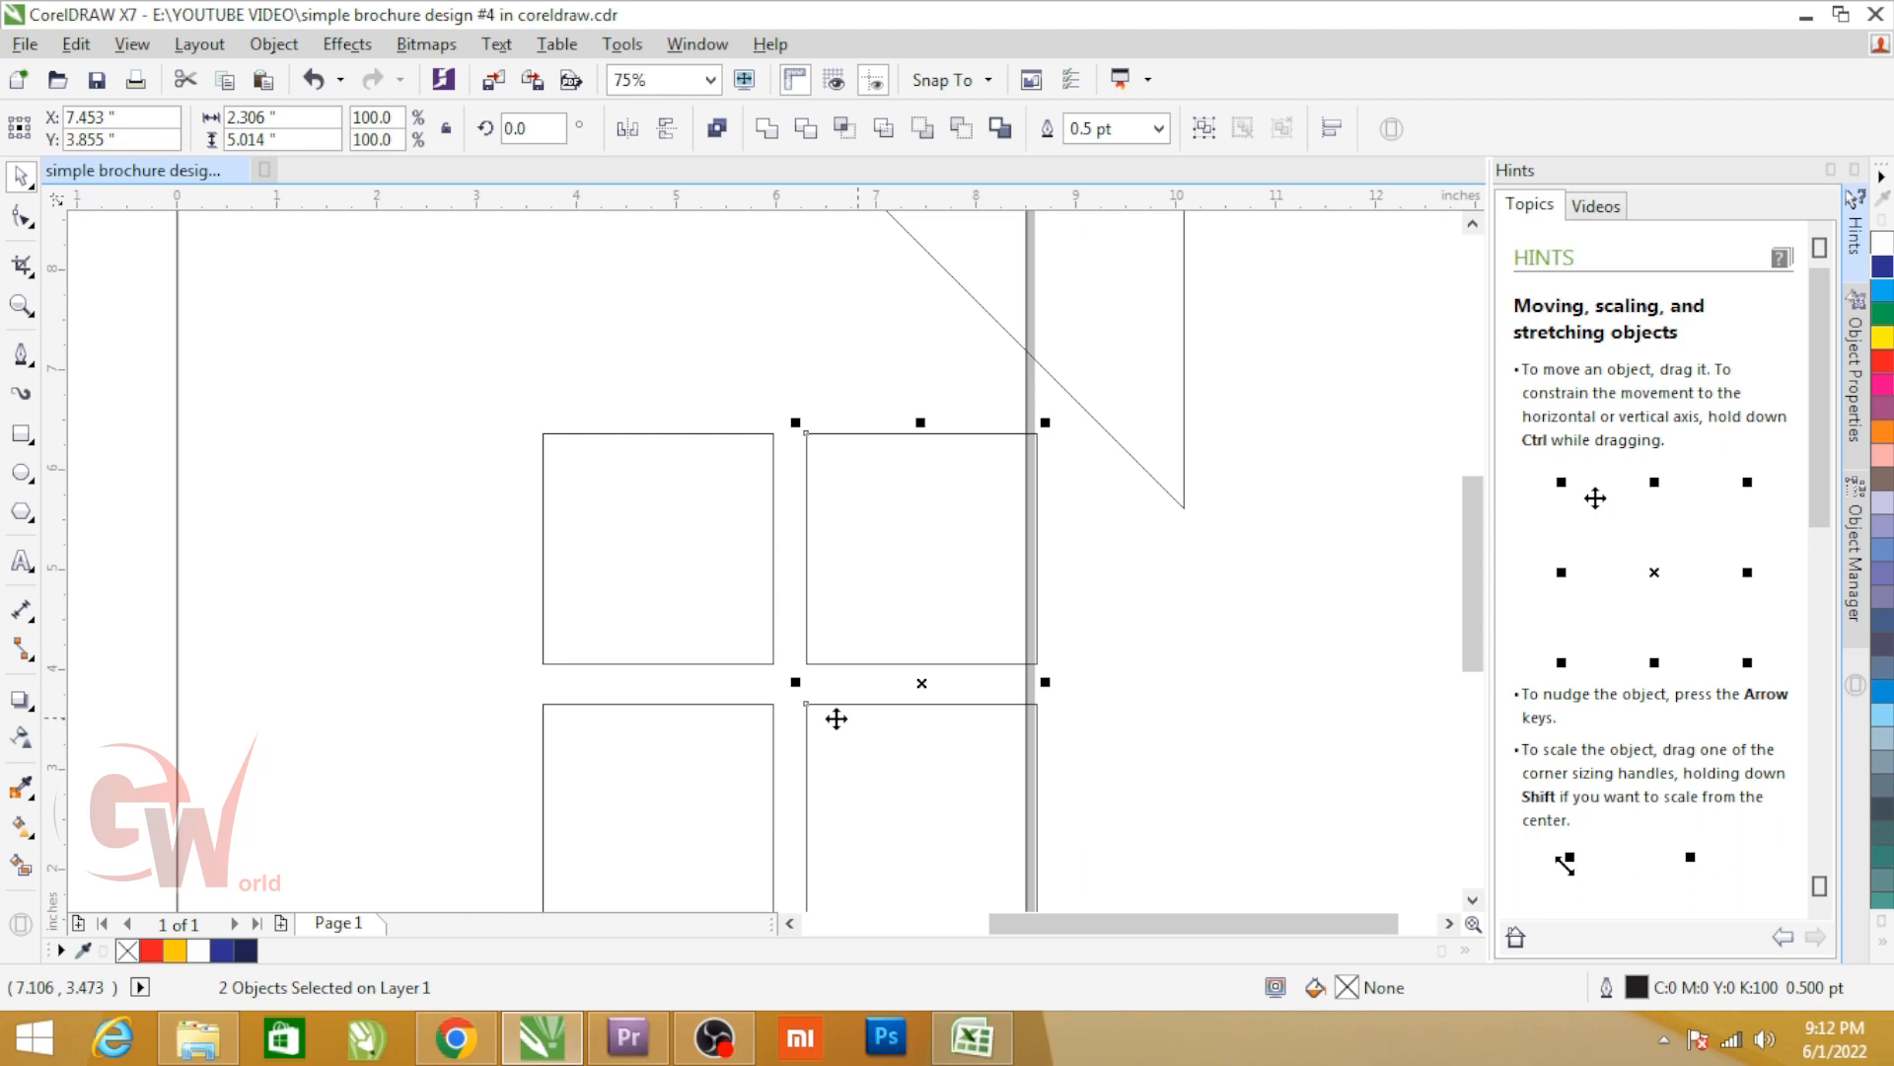
scroll(836, 718, up, 3)
scroll(842, 756, down, 3)
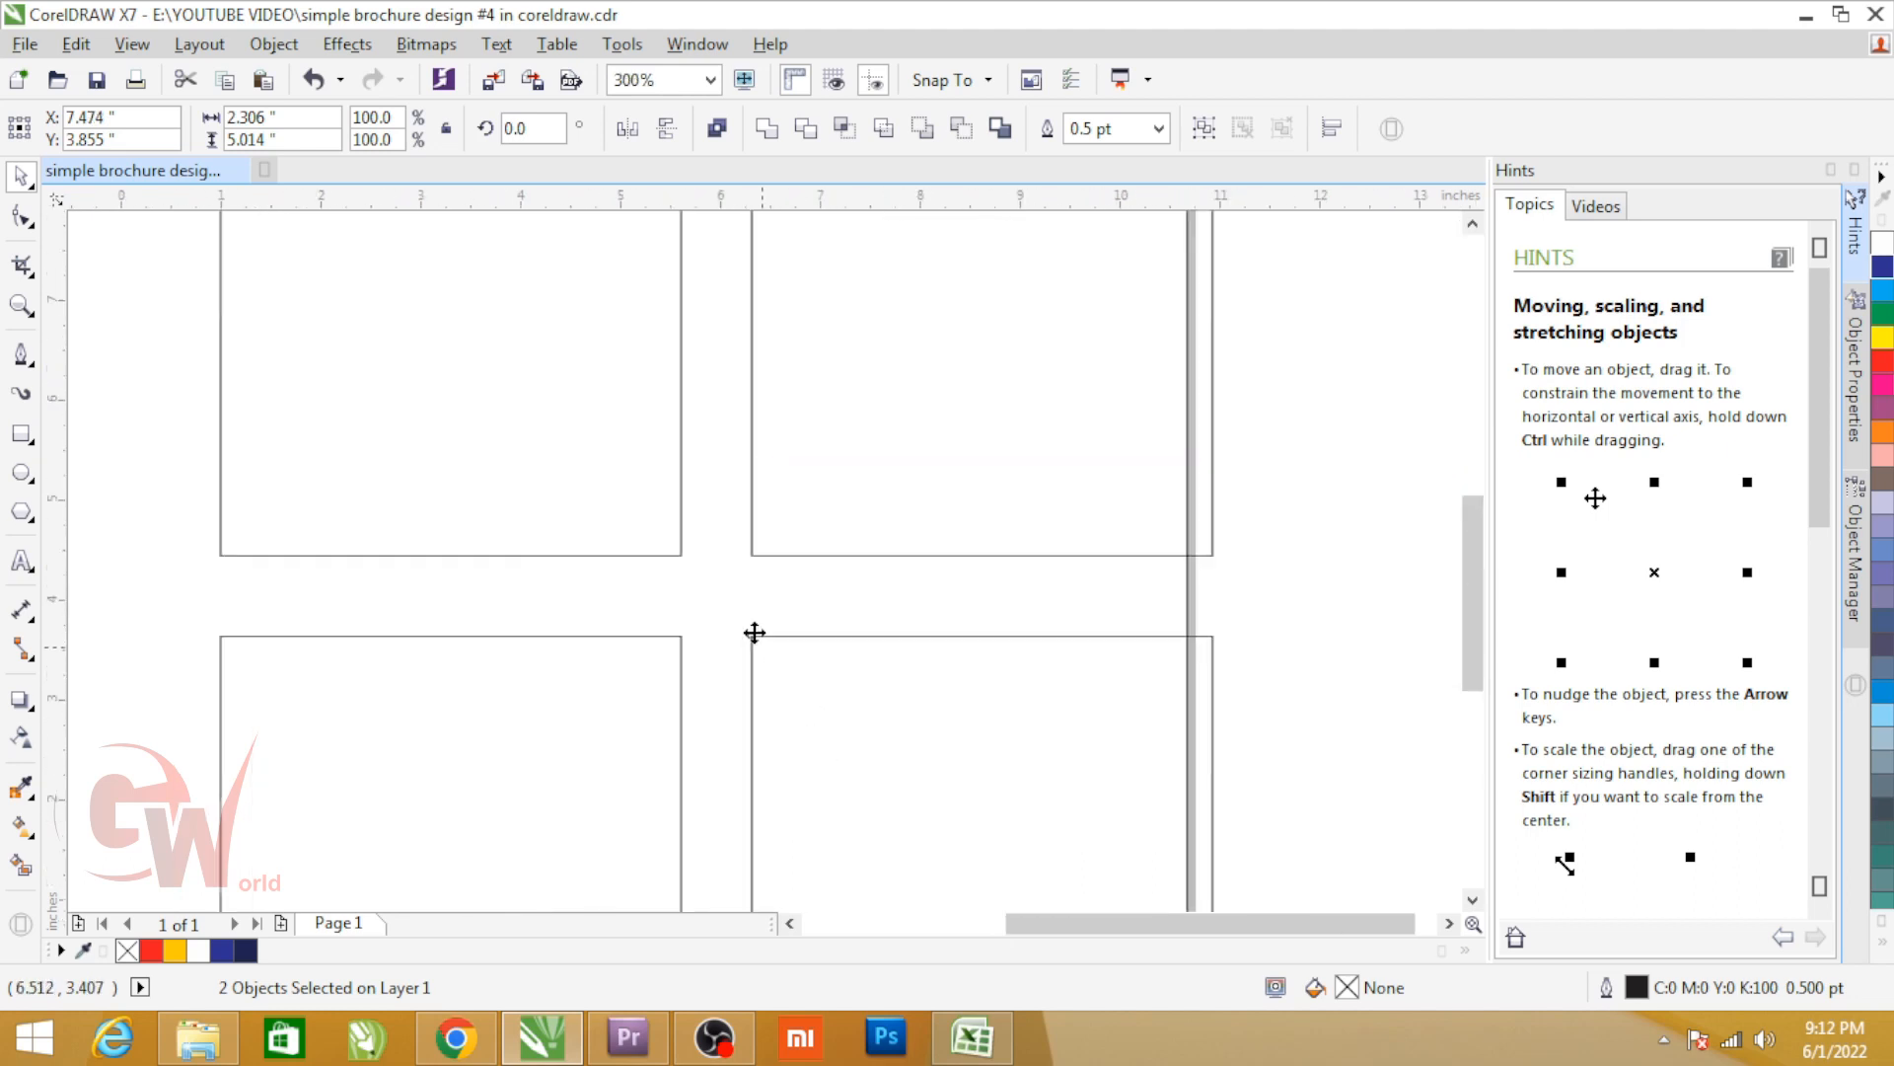
Step: Rotate the four squares together by 45 degrees so they form a diamond arrangement
click(649, 699)
drag(991, 352, 1061, 639)
scroll(939, 592, down, 1)
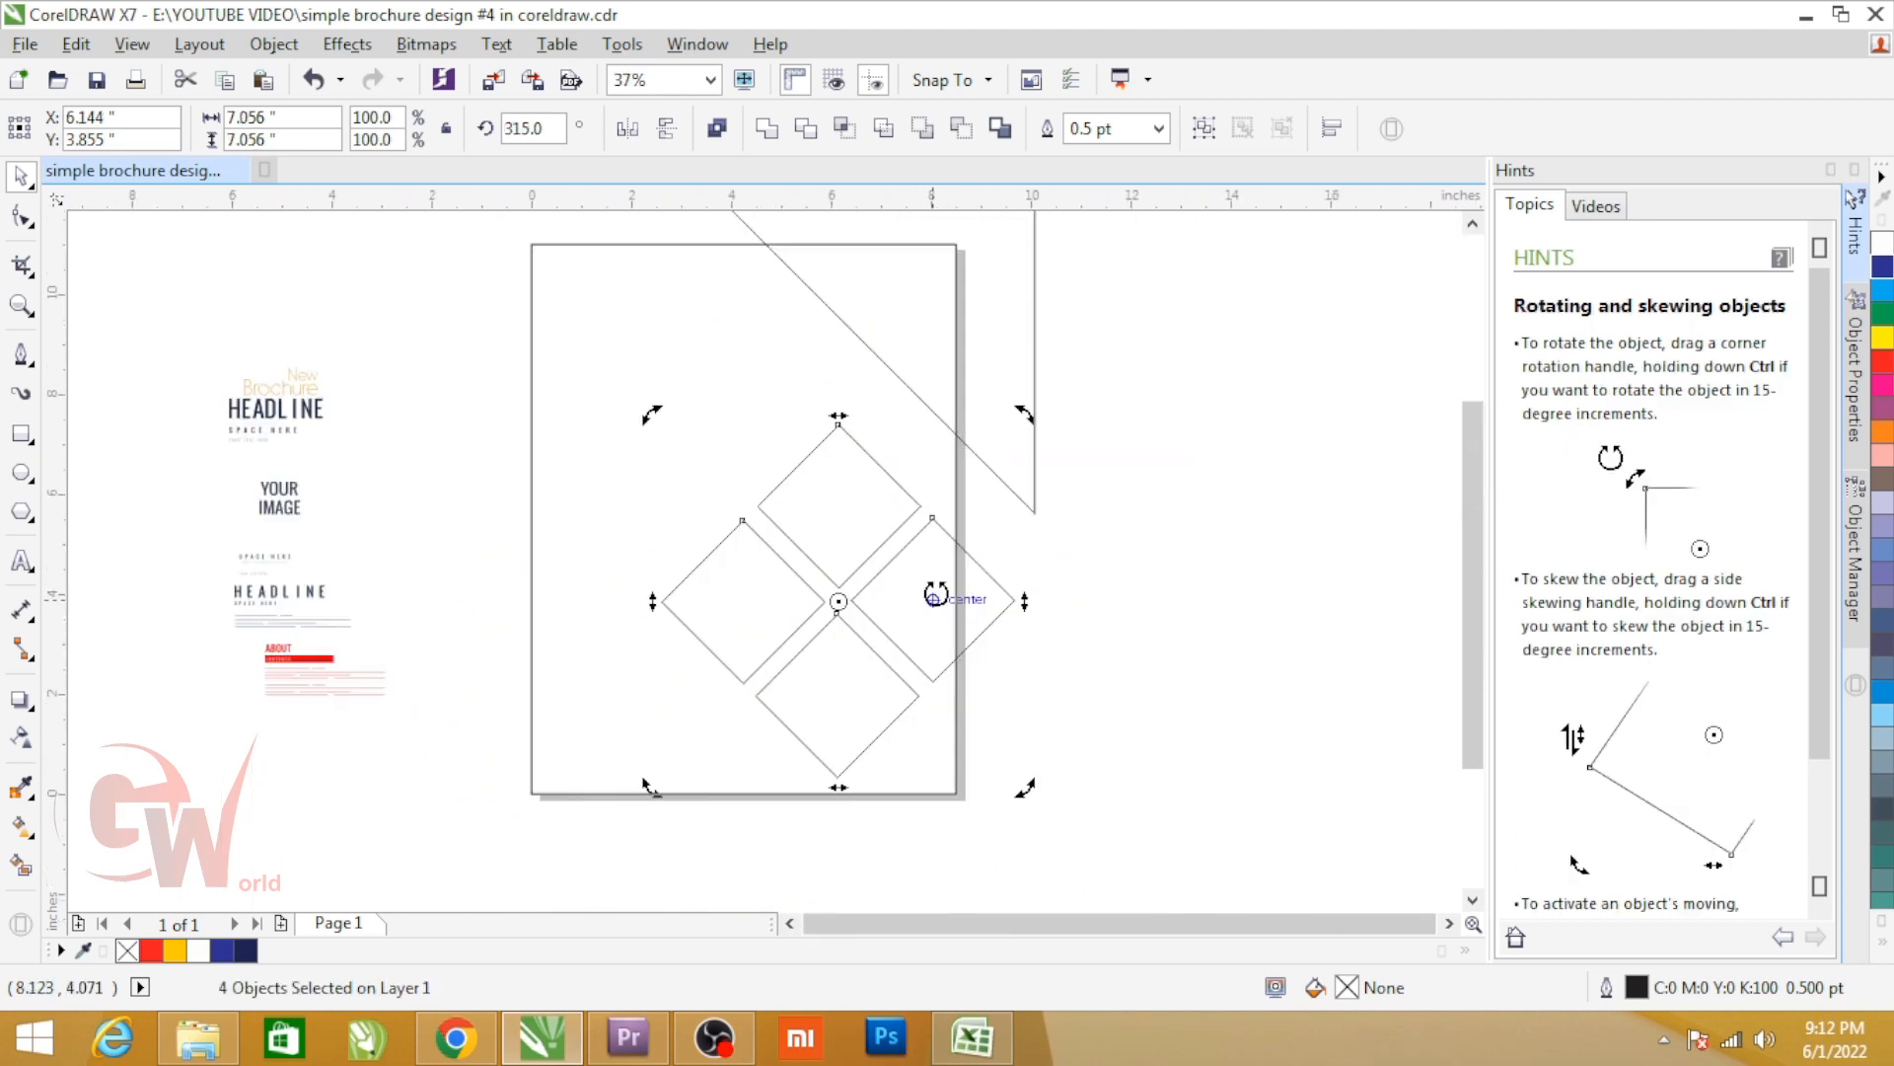
Step: Enlarge the four diamonds to about 9.1 inches overall and place them beneath the triangle's diagonal edge
click(935, 593)
drag(1022, 419, 1205, 366)
drag(887, 471, 847, 404)
Step: Fill the corner triangle with dark navy C90 M85 Y44 K70
click(954, 348)
click(1013, 491)
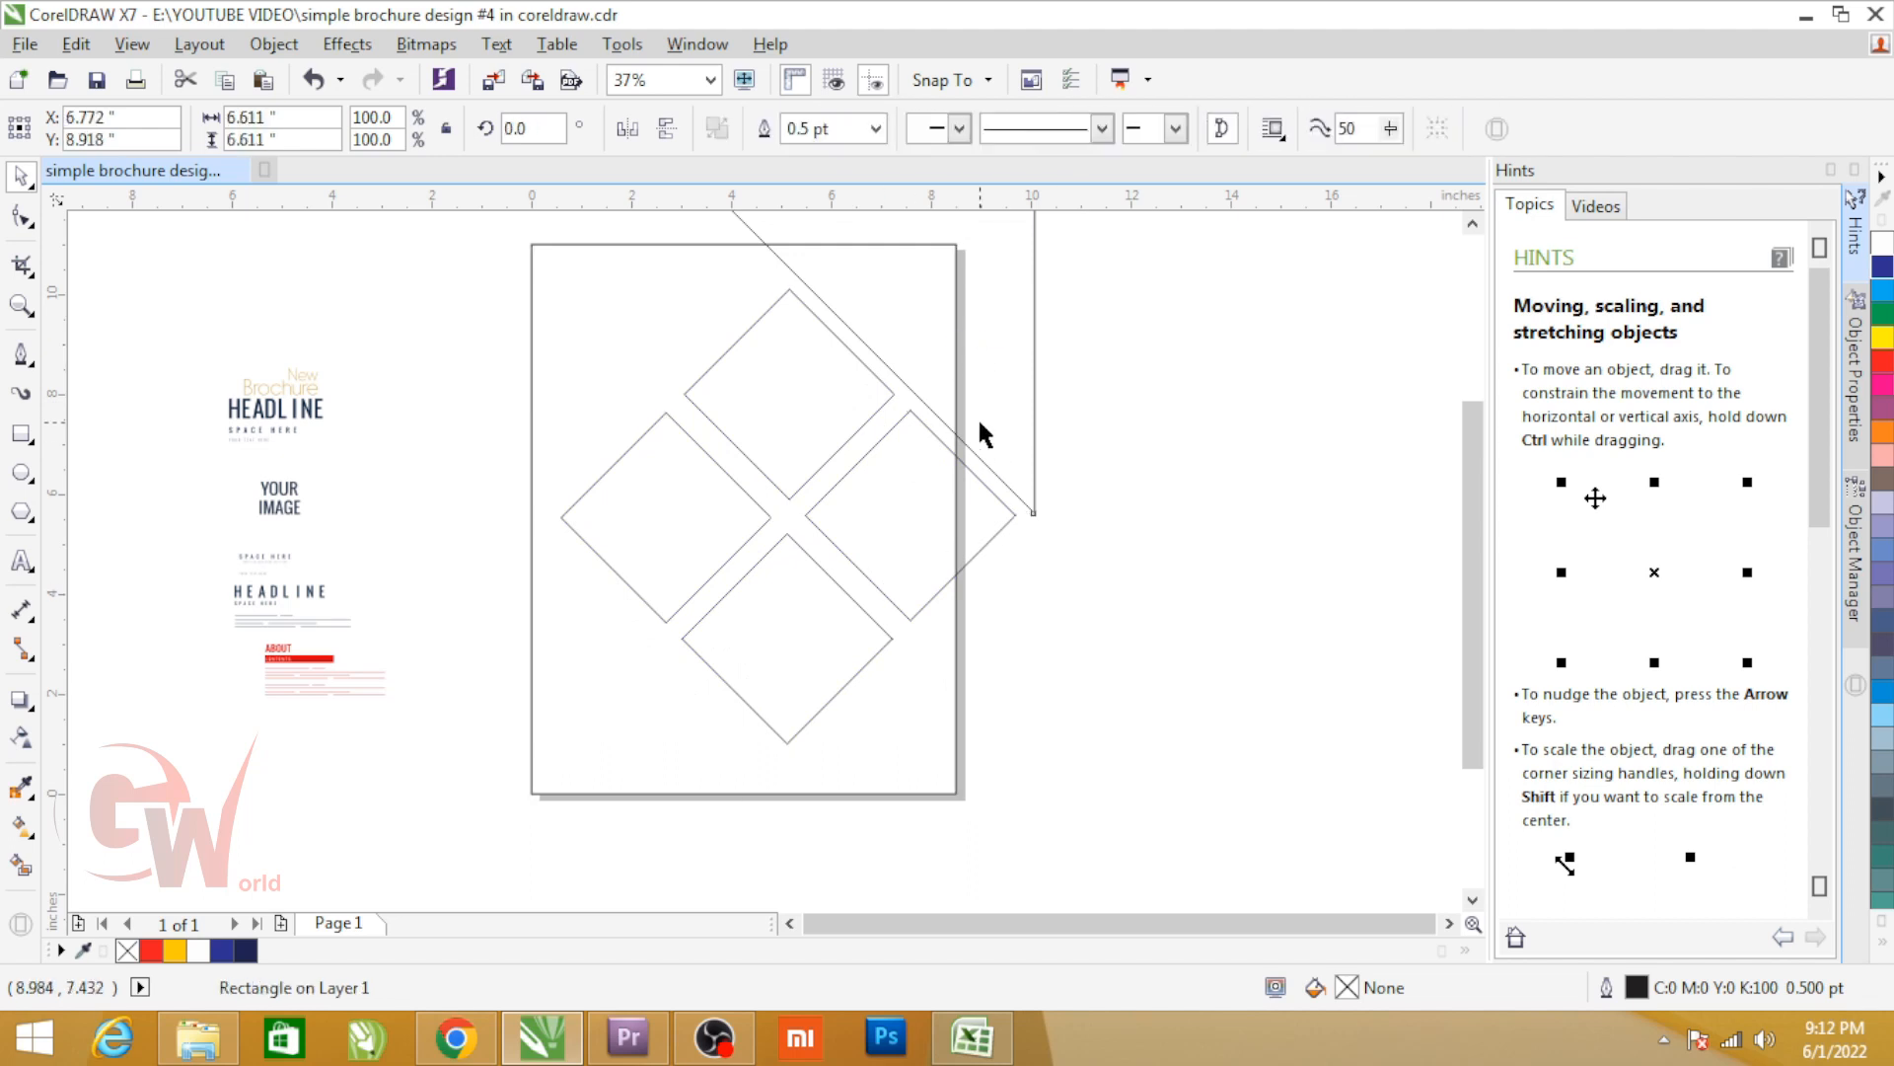
click(1883, 262)
double_click(1412, 989)
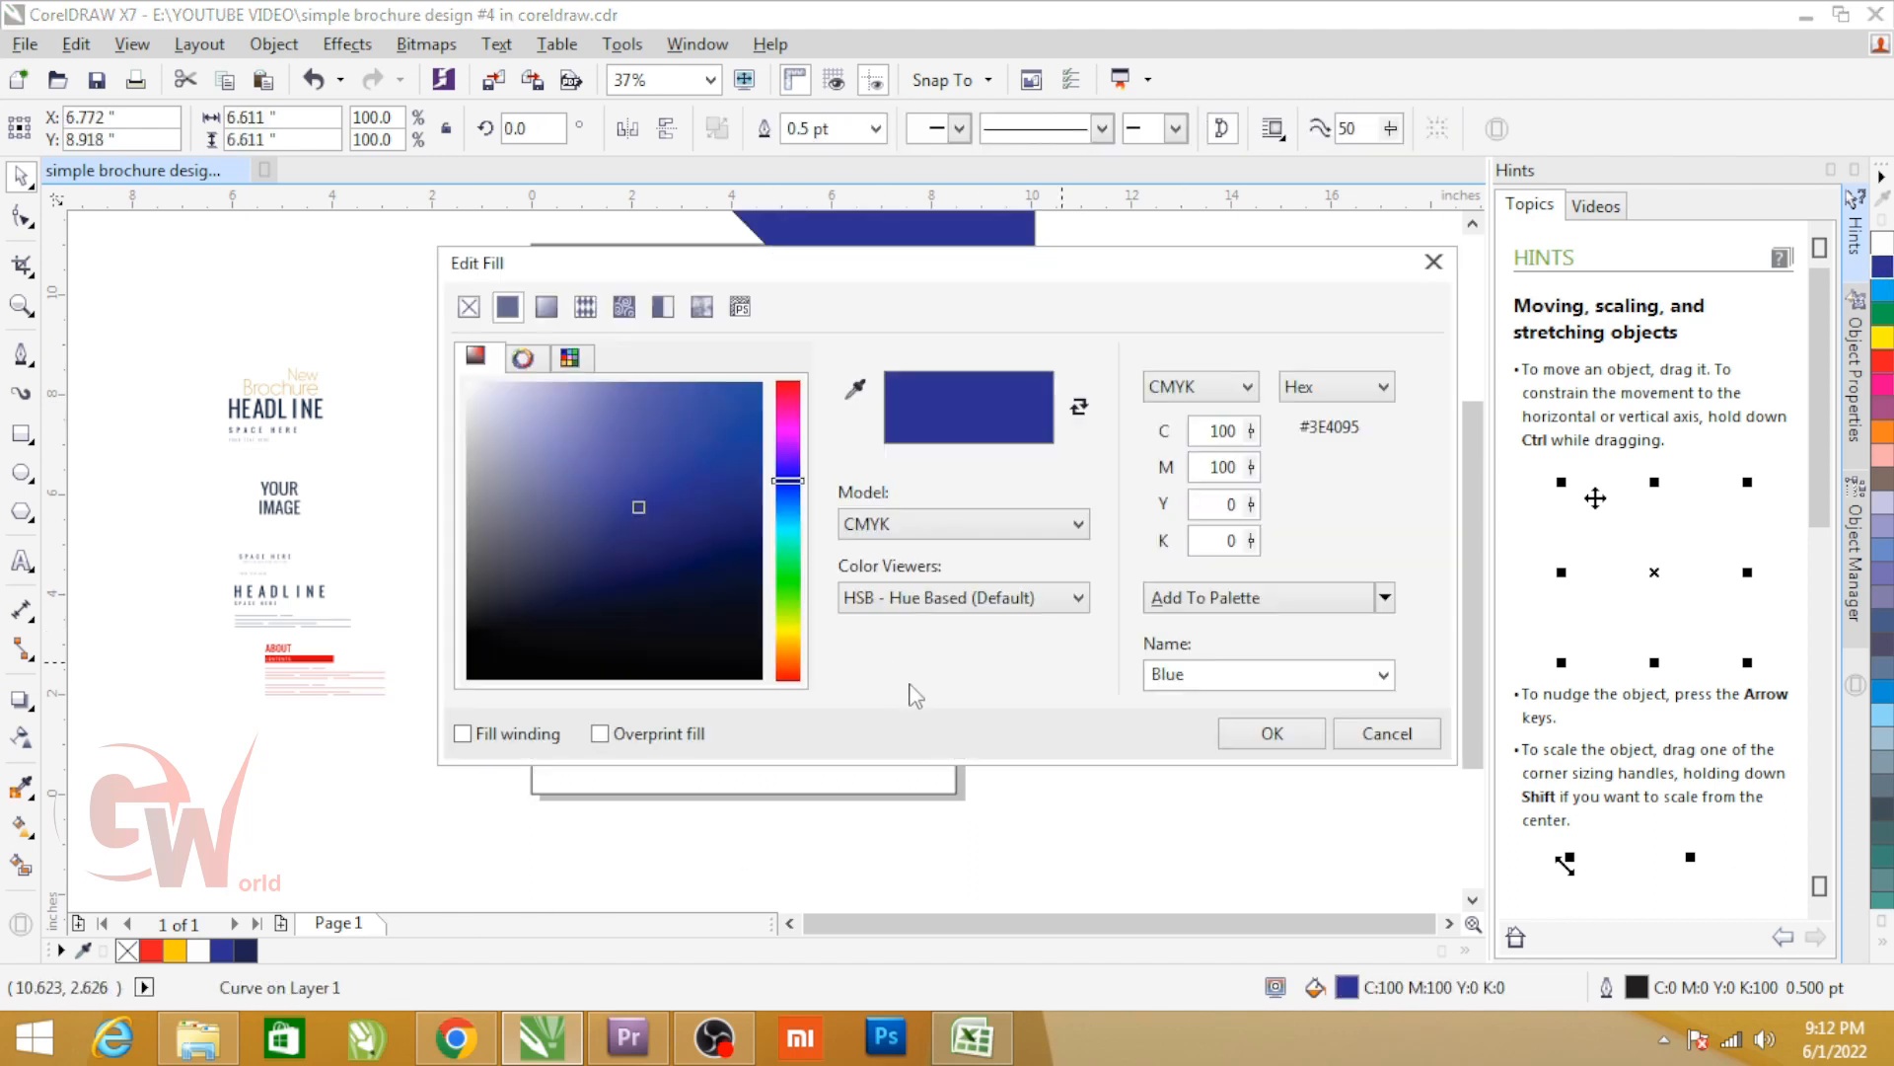
click(632, 611)
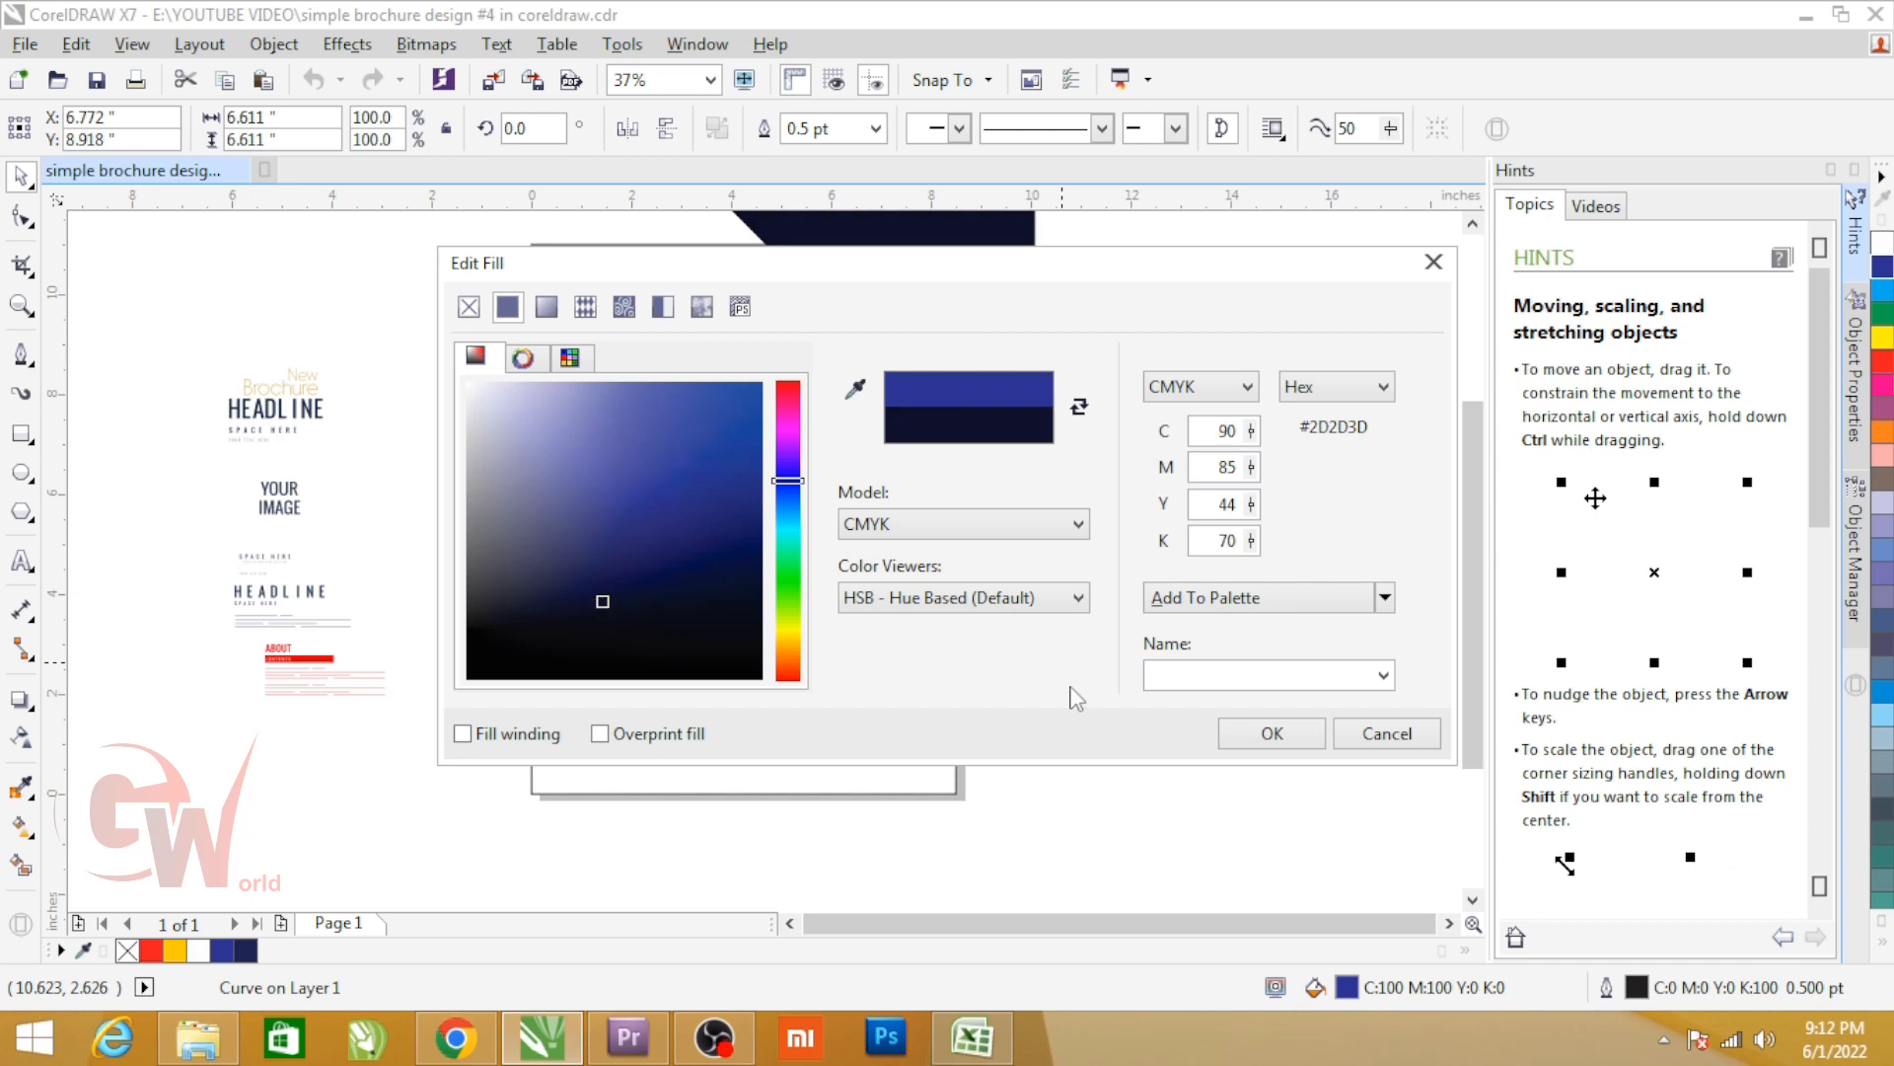
click(1272, 733)
Step: Add a lime green (C40 M0 Y100 K0) copy of the triangle, without outline, slightly offset behind the navy one
scroll(931, 357, up, 2)
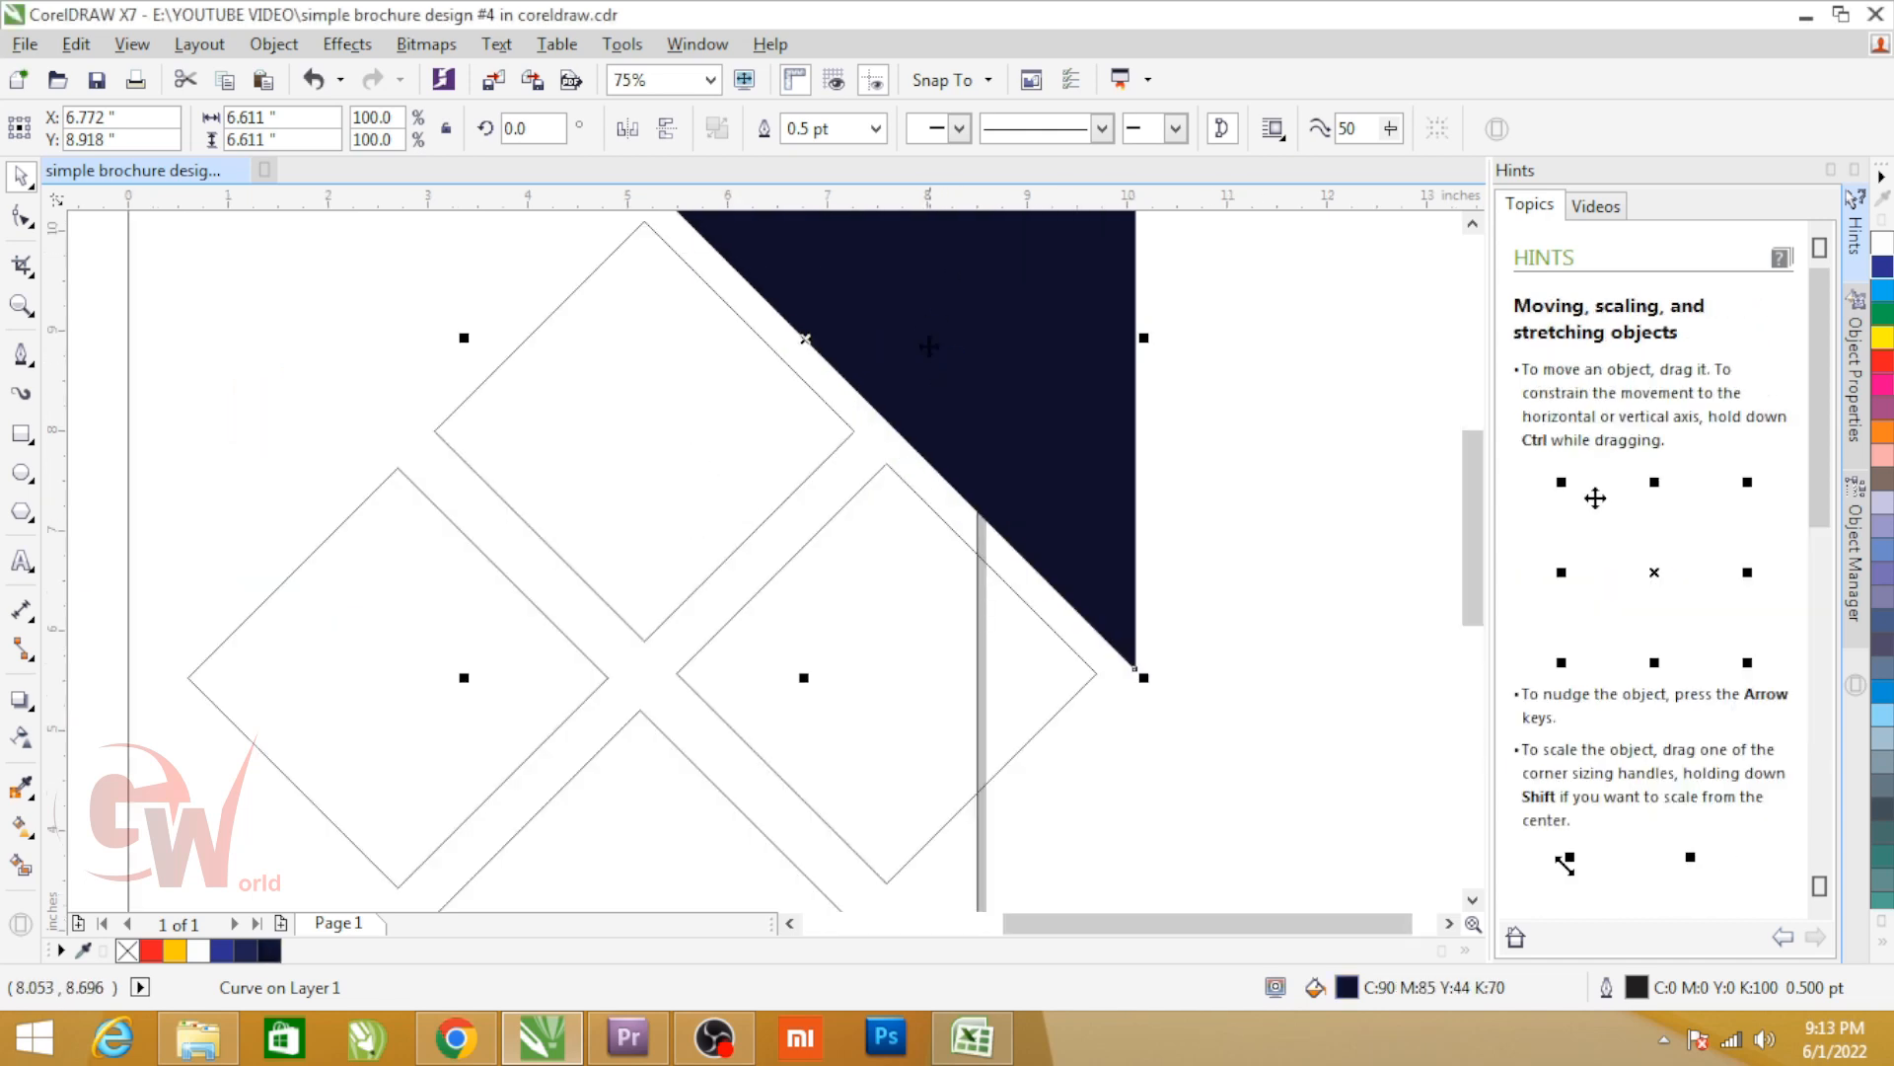
drag(922, 341, 915, 339)
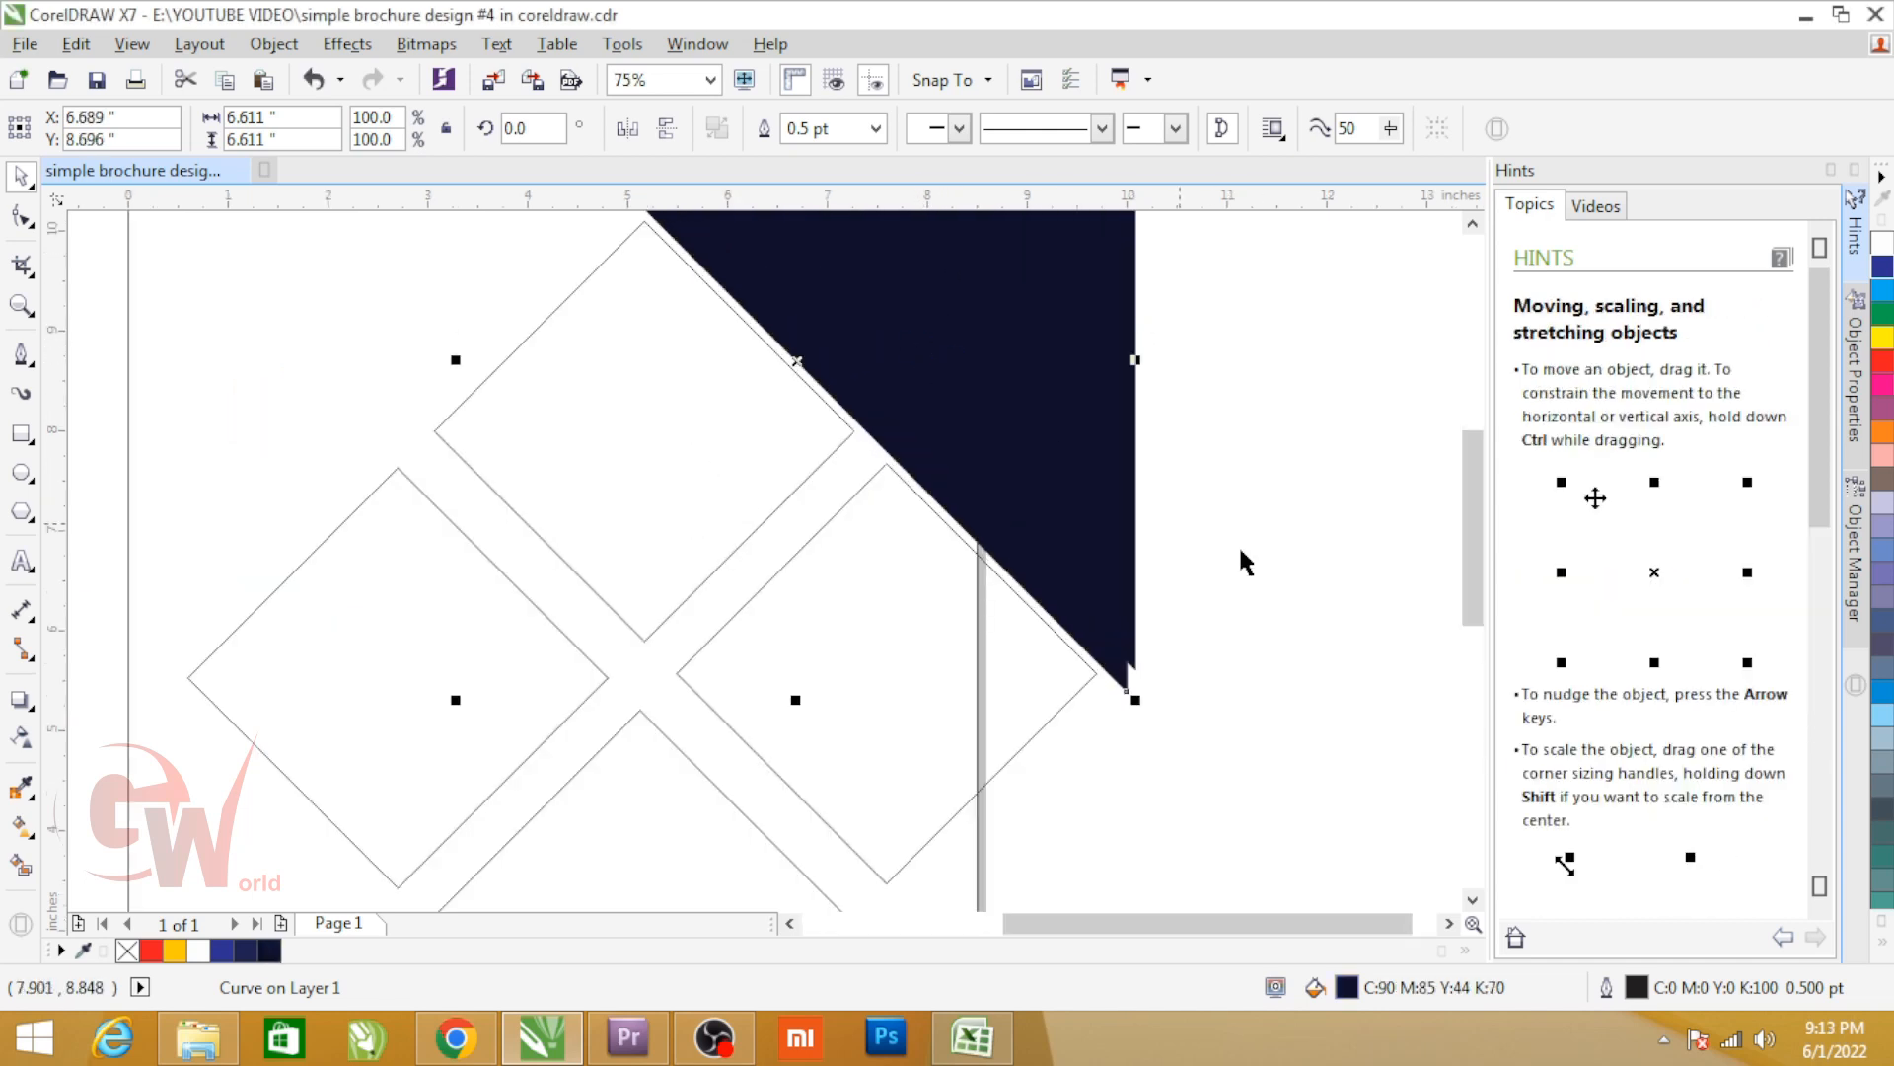
click(1881, 946)
click(1818, 675)
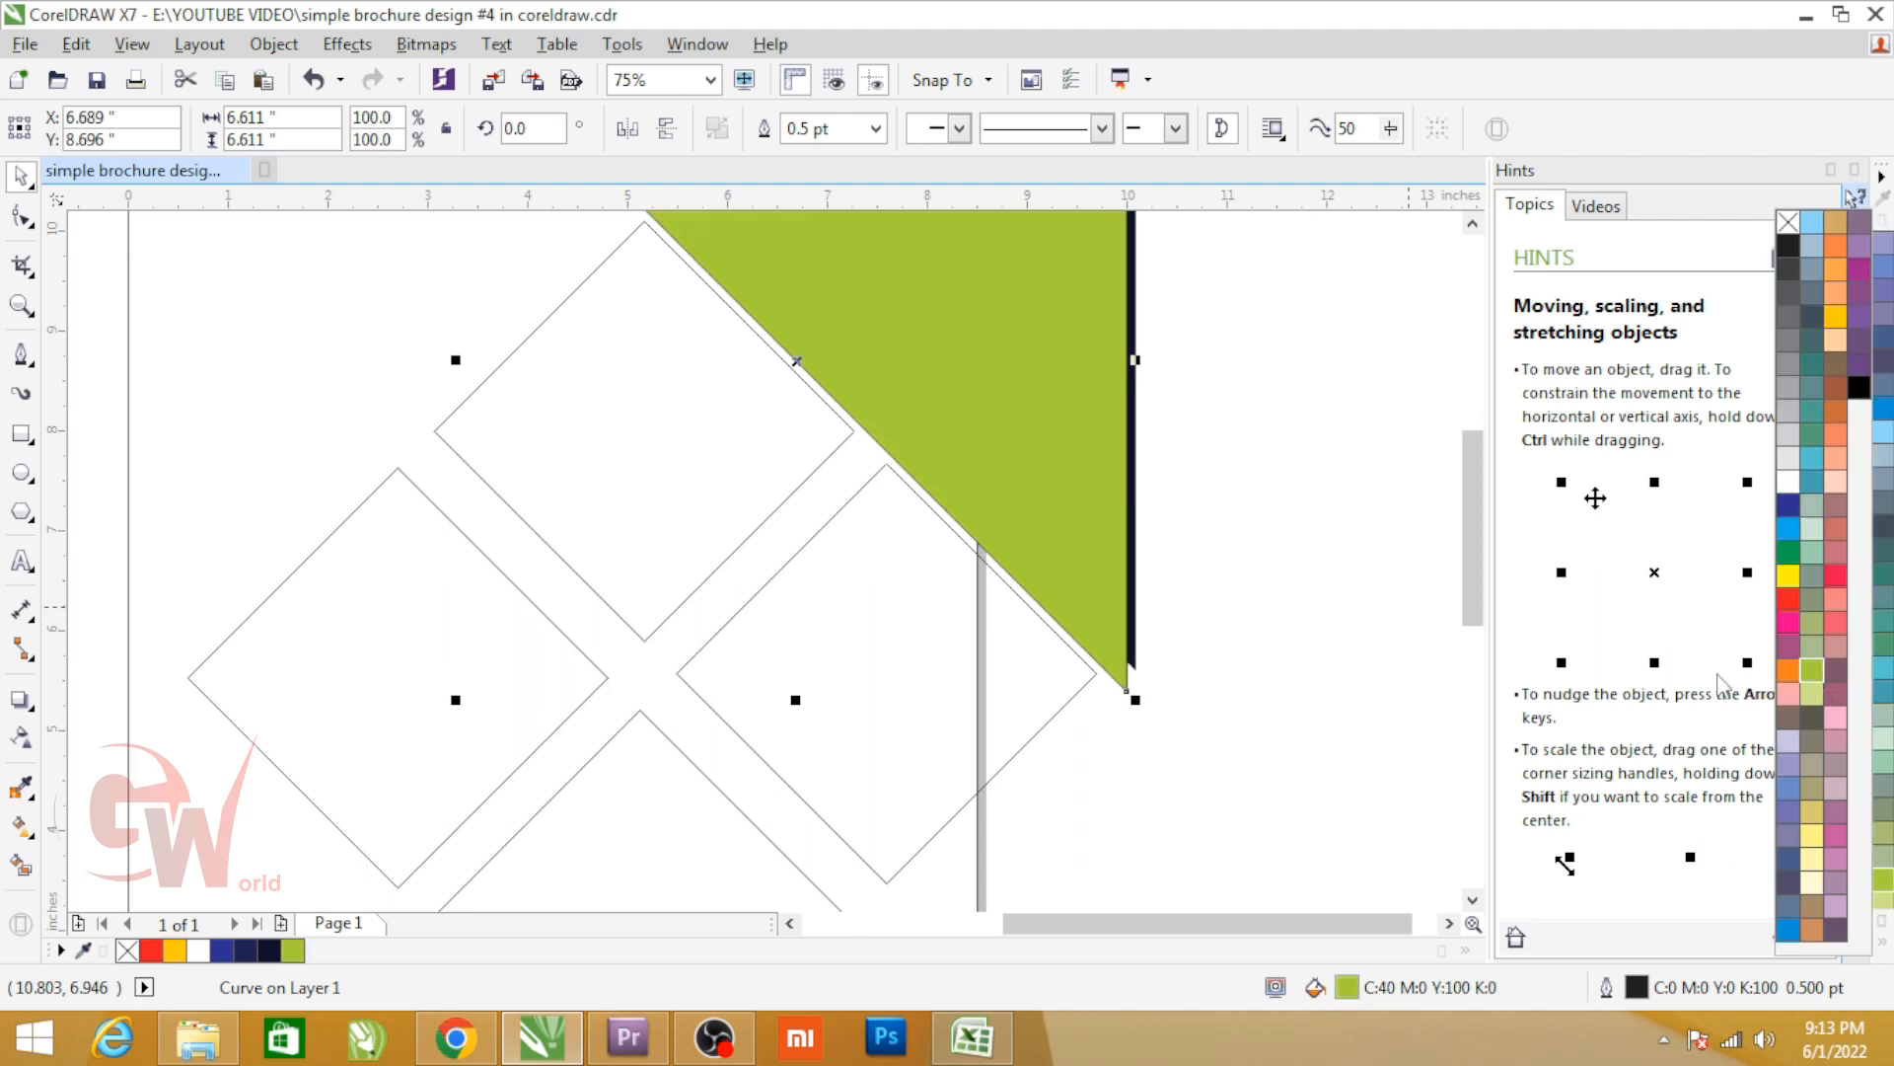
key(ctrl+Page_Down)
key(alt+x)
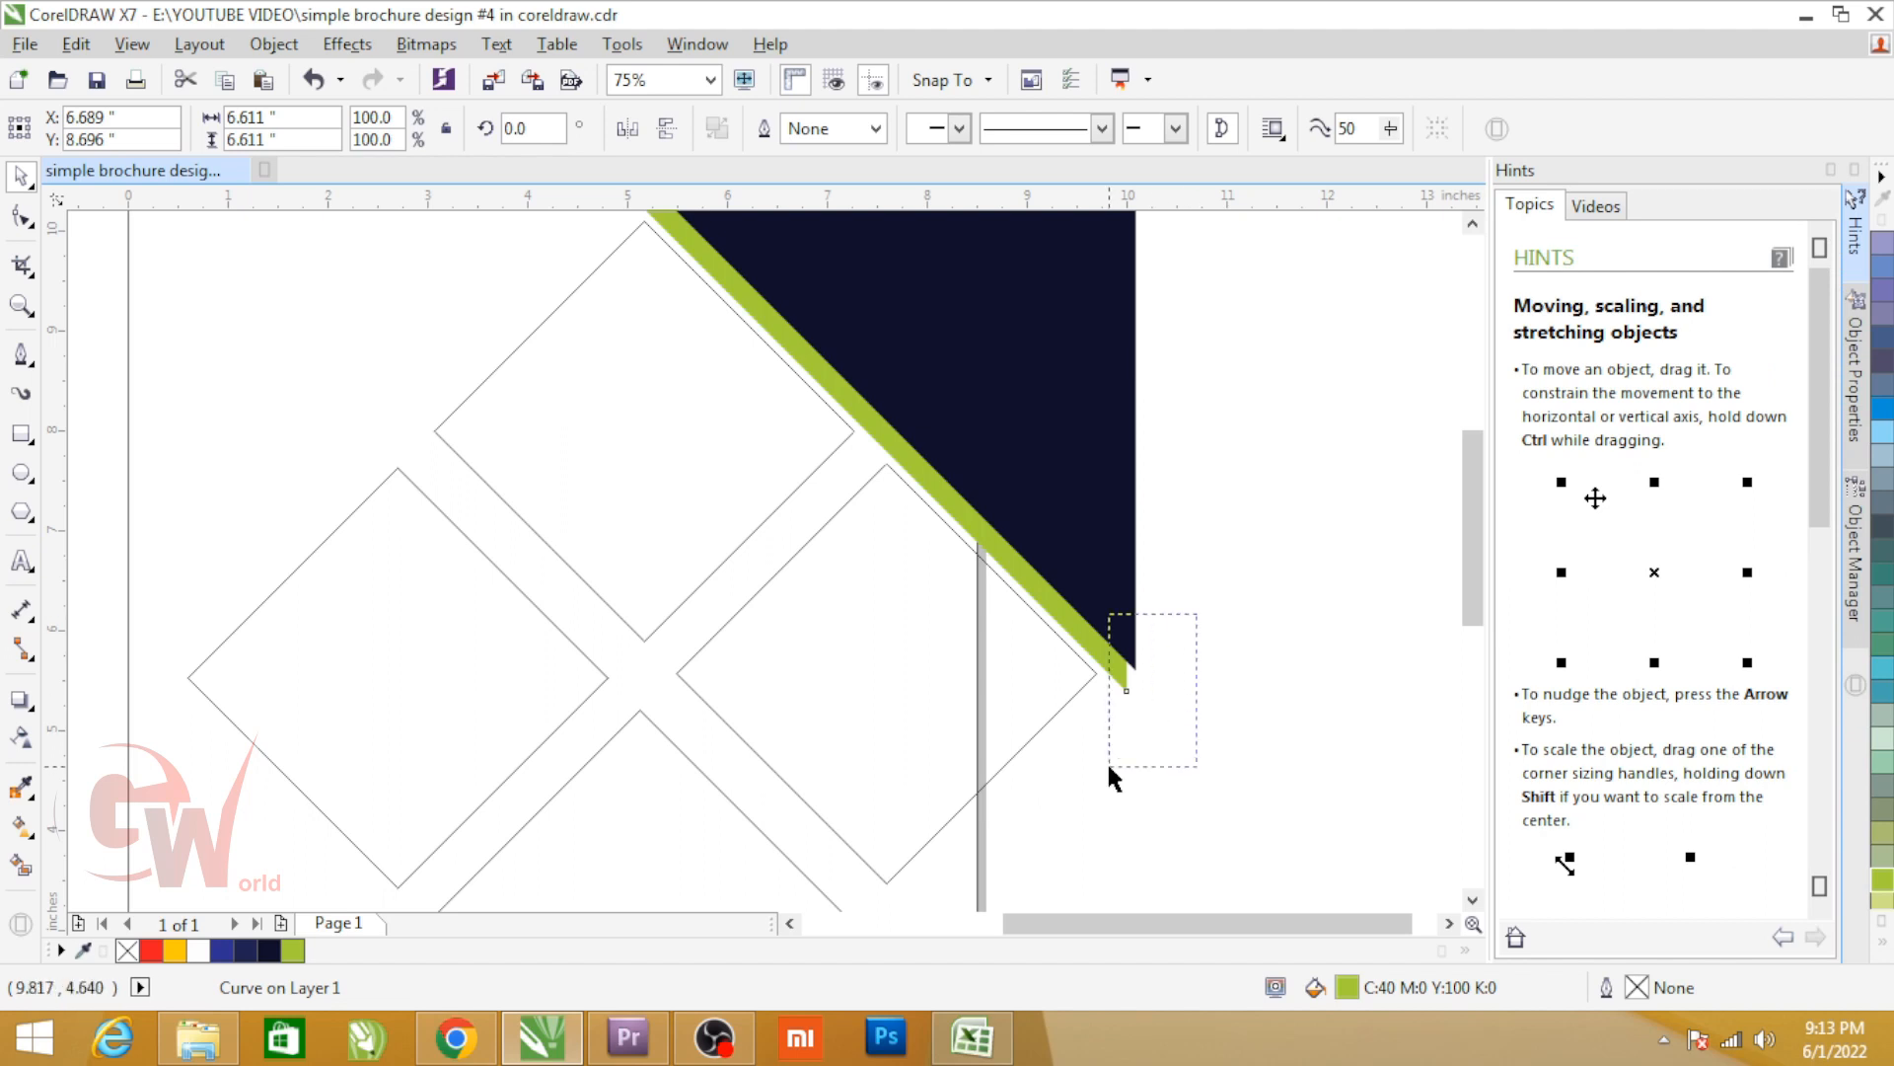
Step: PowerClip the navy and lime triangles inside the page-sized rectangle
drag(1109, 770, 1111, 768)
key(alt+c)
key(w)
key(p)
click(454, 298)
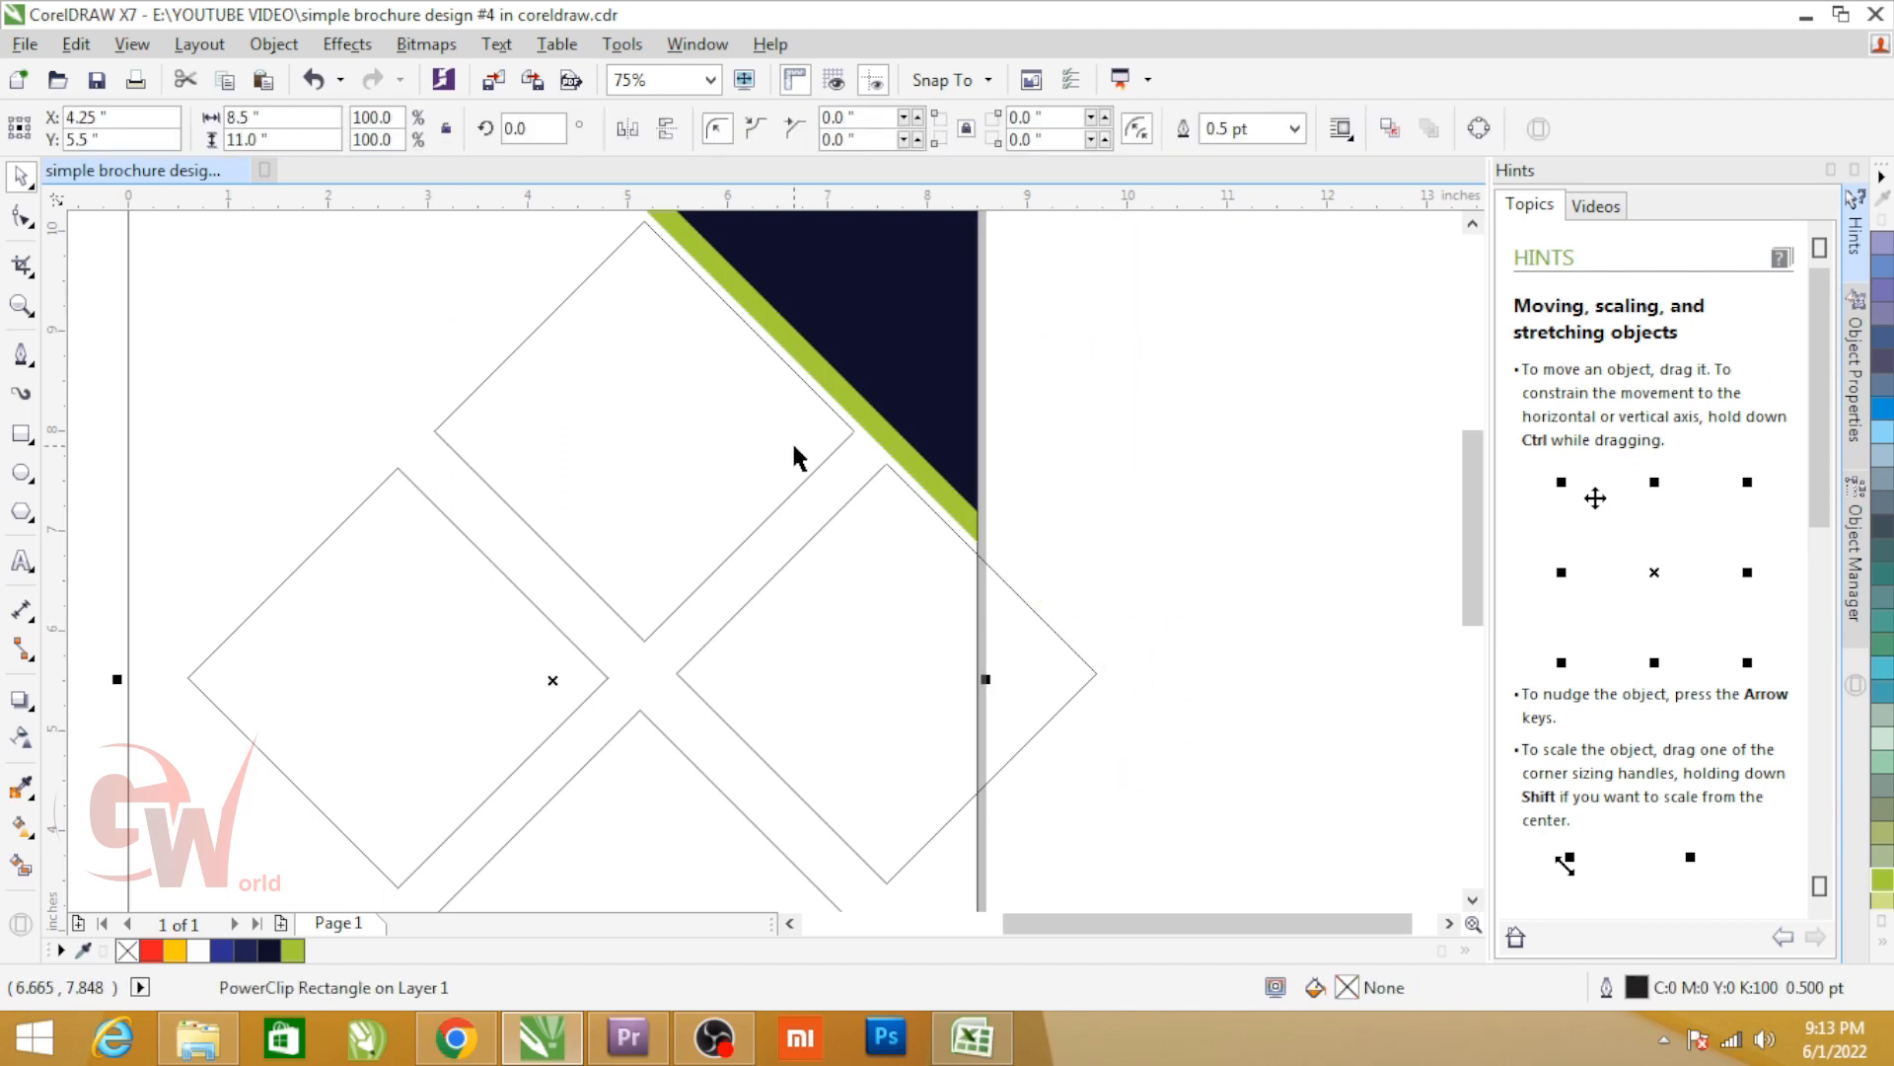
Step: Select all four diamonds and move them slightly away from the lime stripe
scroll(791, 444, down, 1)
scroll(741, 518, up, 1)
click(742, 521)
shift+click(858, 634)
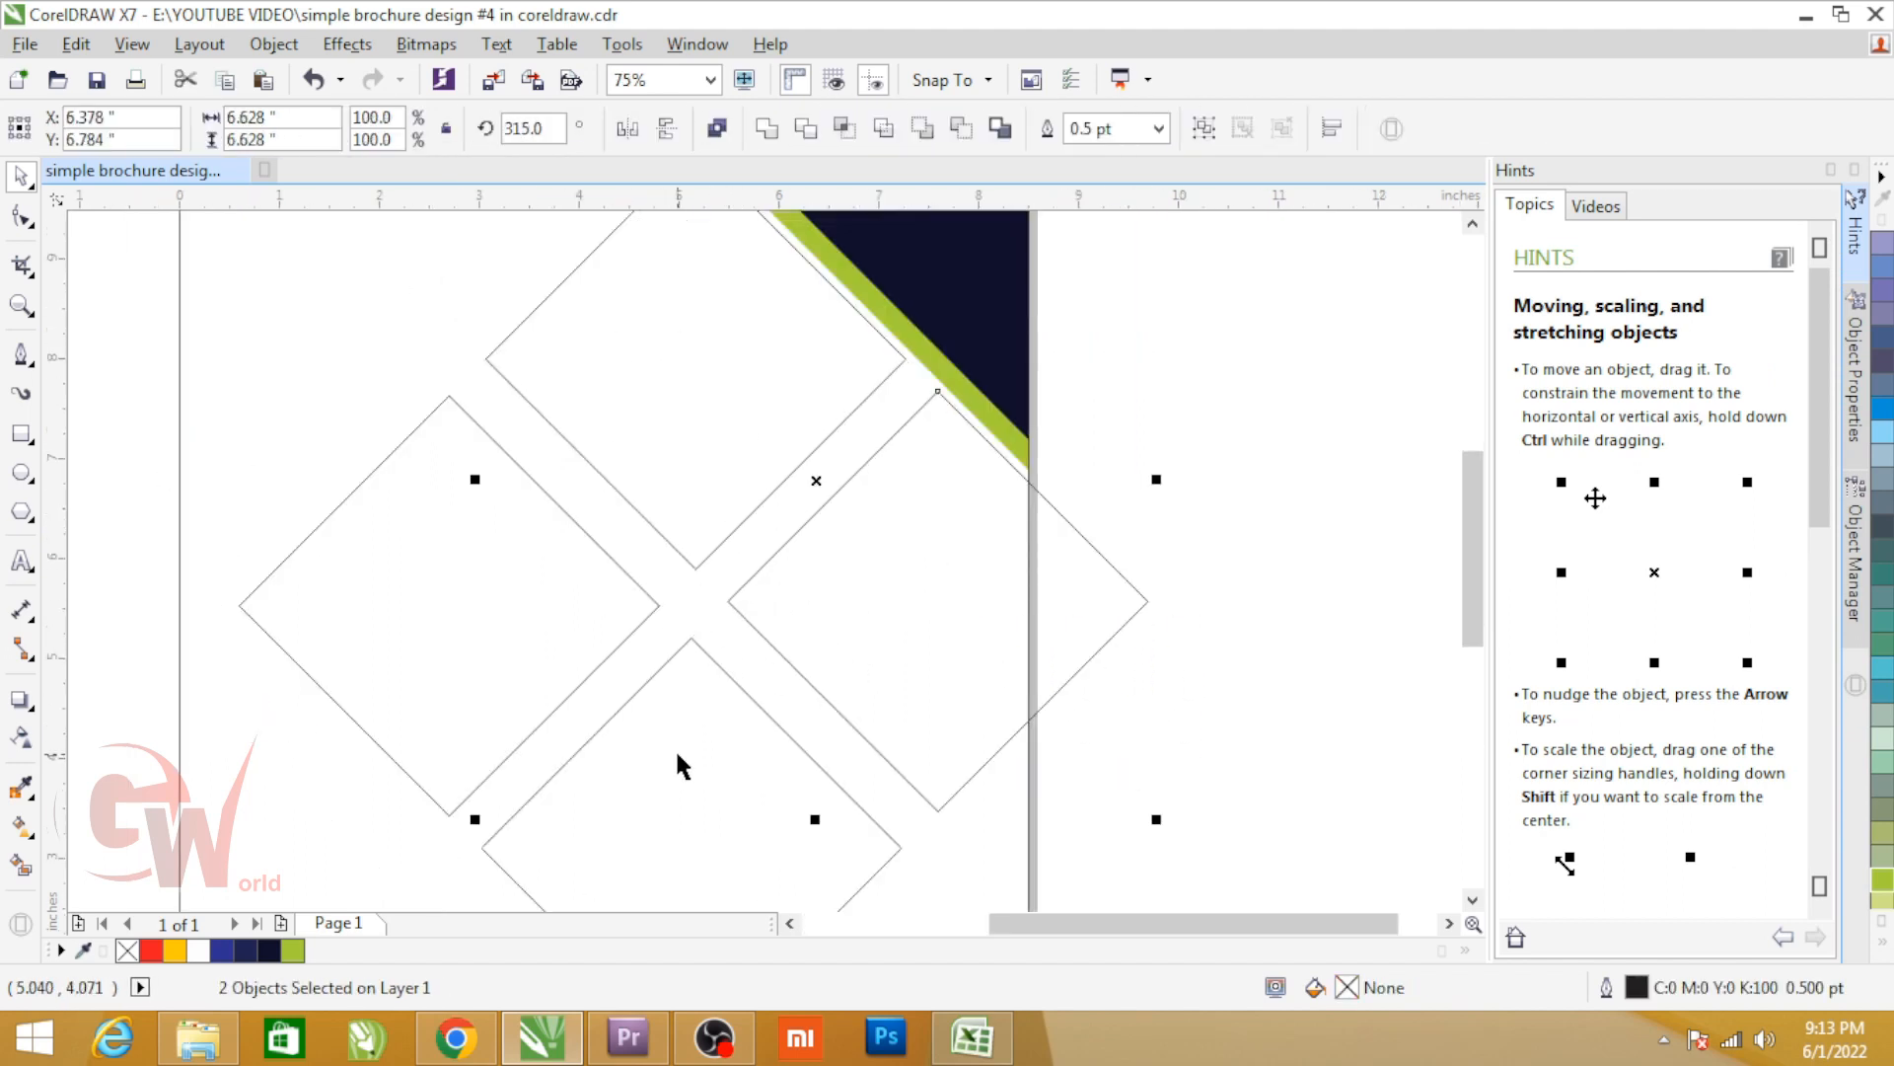
drag(820, 624, 797, 618)
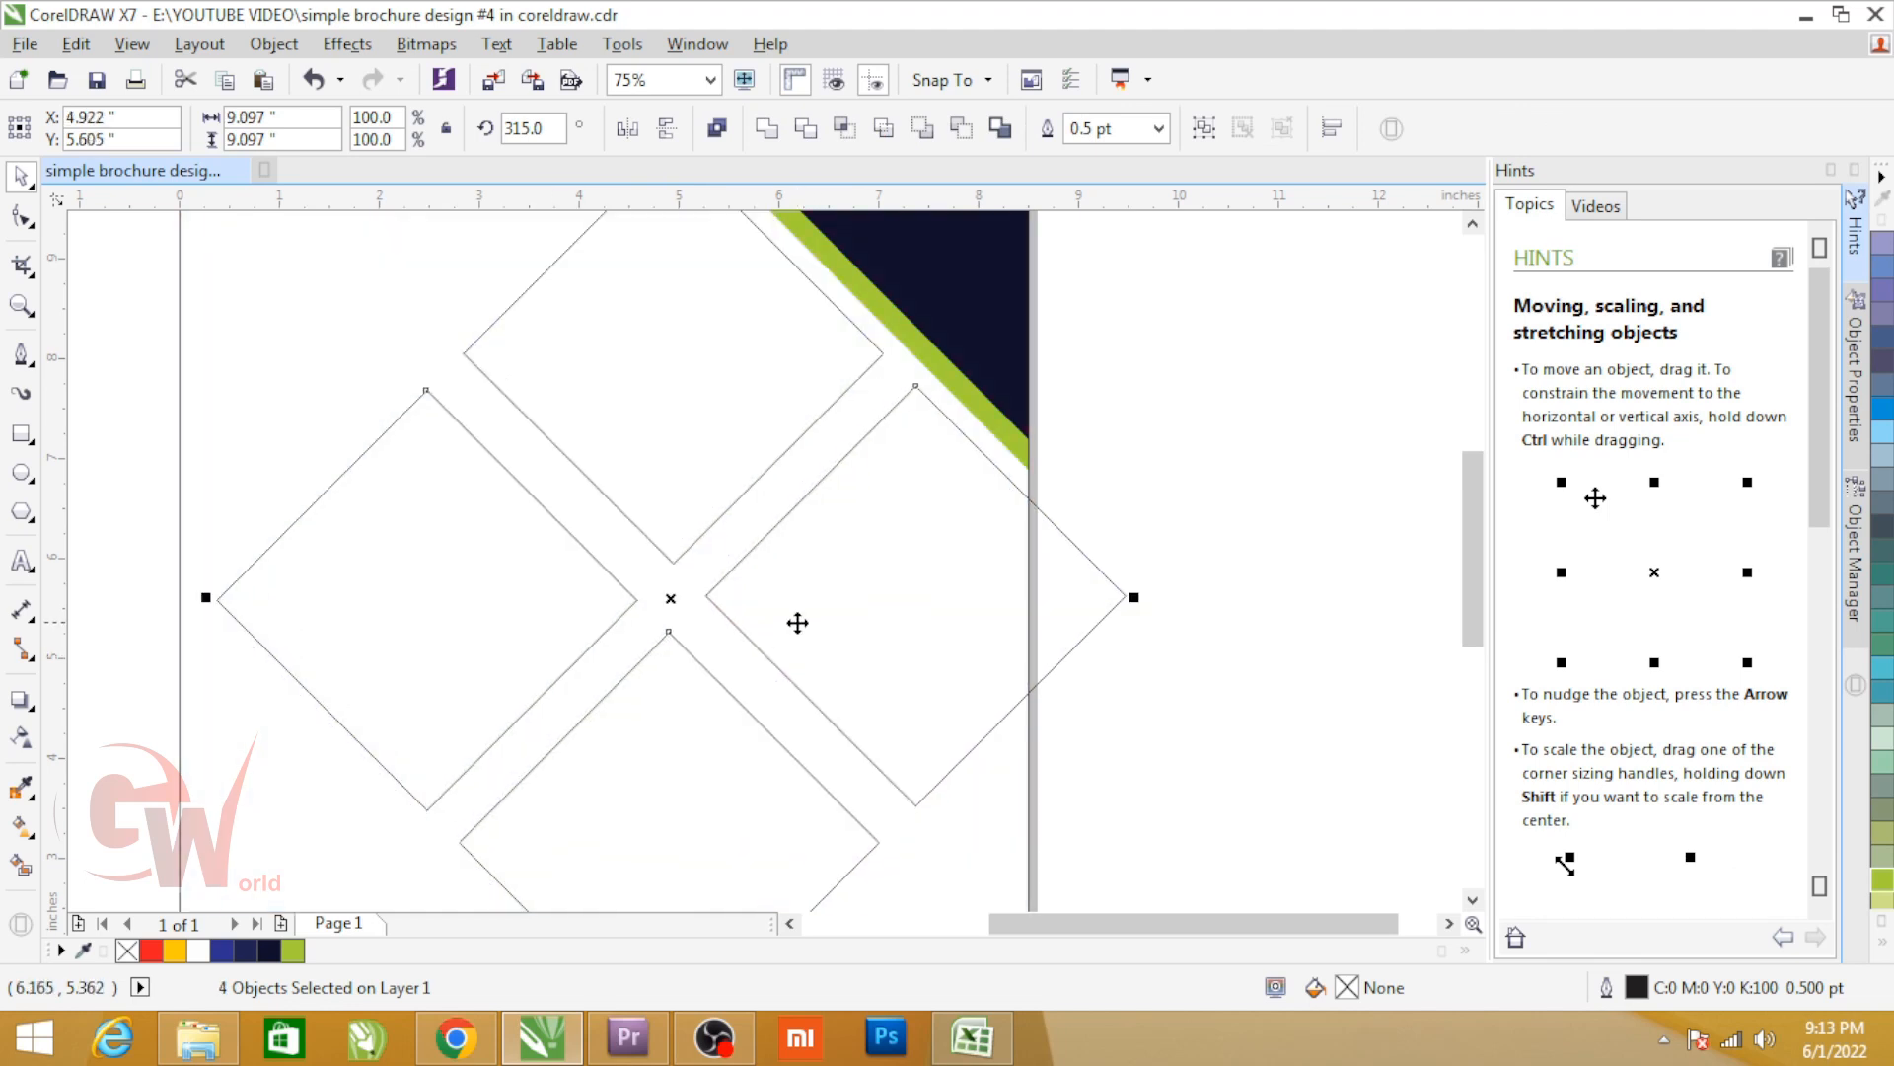
Step: Add a smaller concentric copy inside each of the four diamonds
scroll(797, 622, down, 1)
scroll(812, 625, up, 1)
click(1020, 577)
click(724, 486)
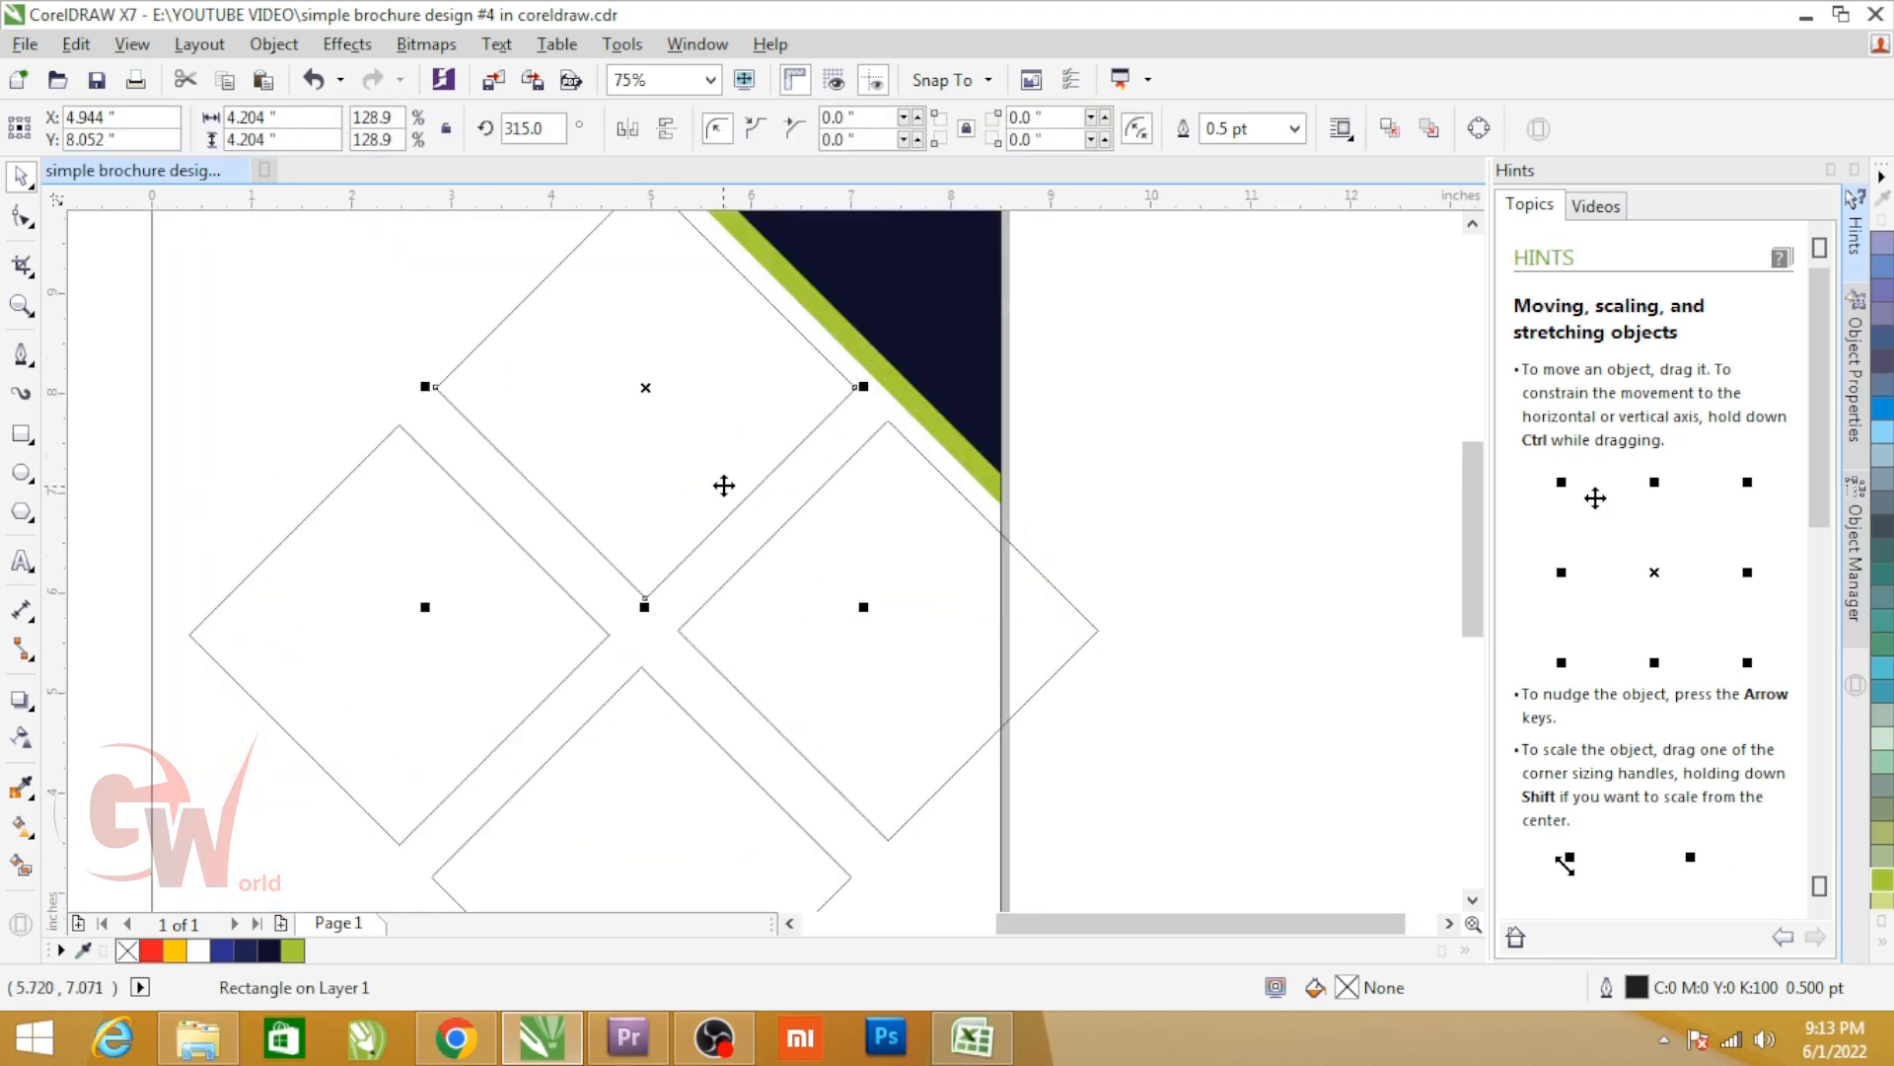
scroll(792, 605, down, 1)
drag(836, 616, 819, 658)
click(819, 656)
key(ctrl+r)
click(754, 713)
key(ctrl+r)
click(571, 603)
key(ctrl+r)
Step: Sample the corner triangle's navy with the Color eyedropper and fill the upper and lower outer diamonds with it
click(779, 442)
scroll(779, 442, up, 2)
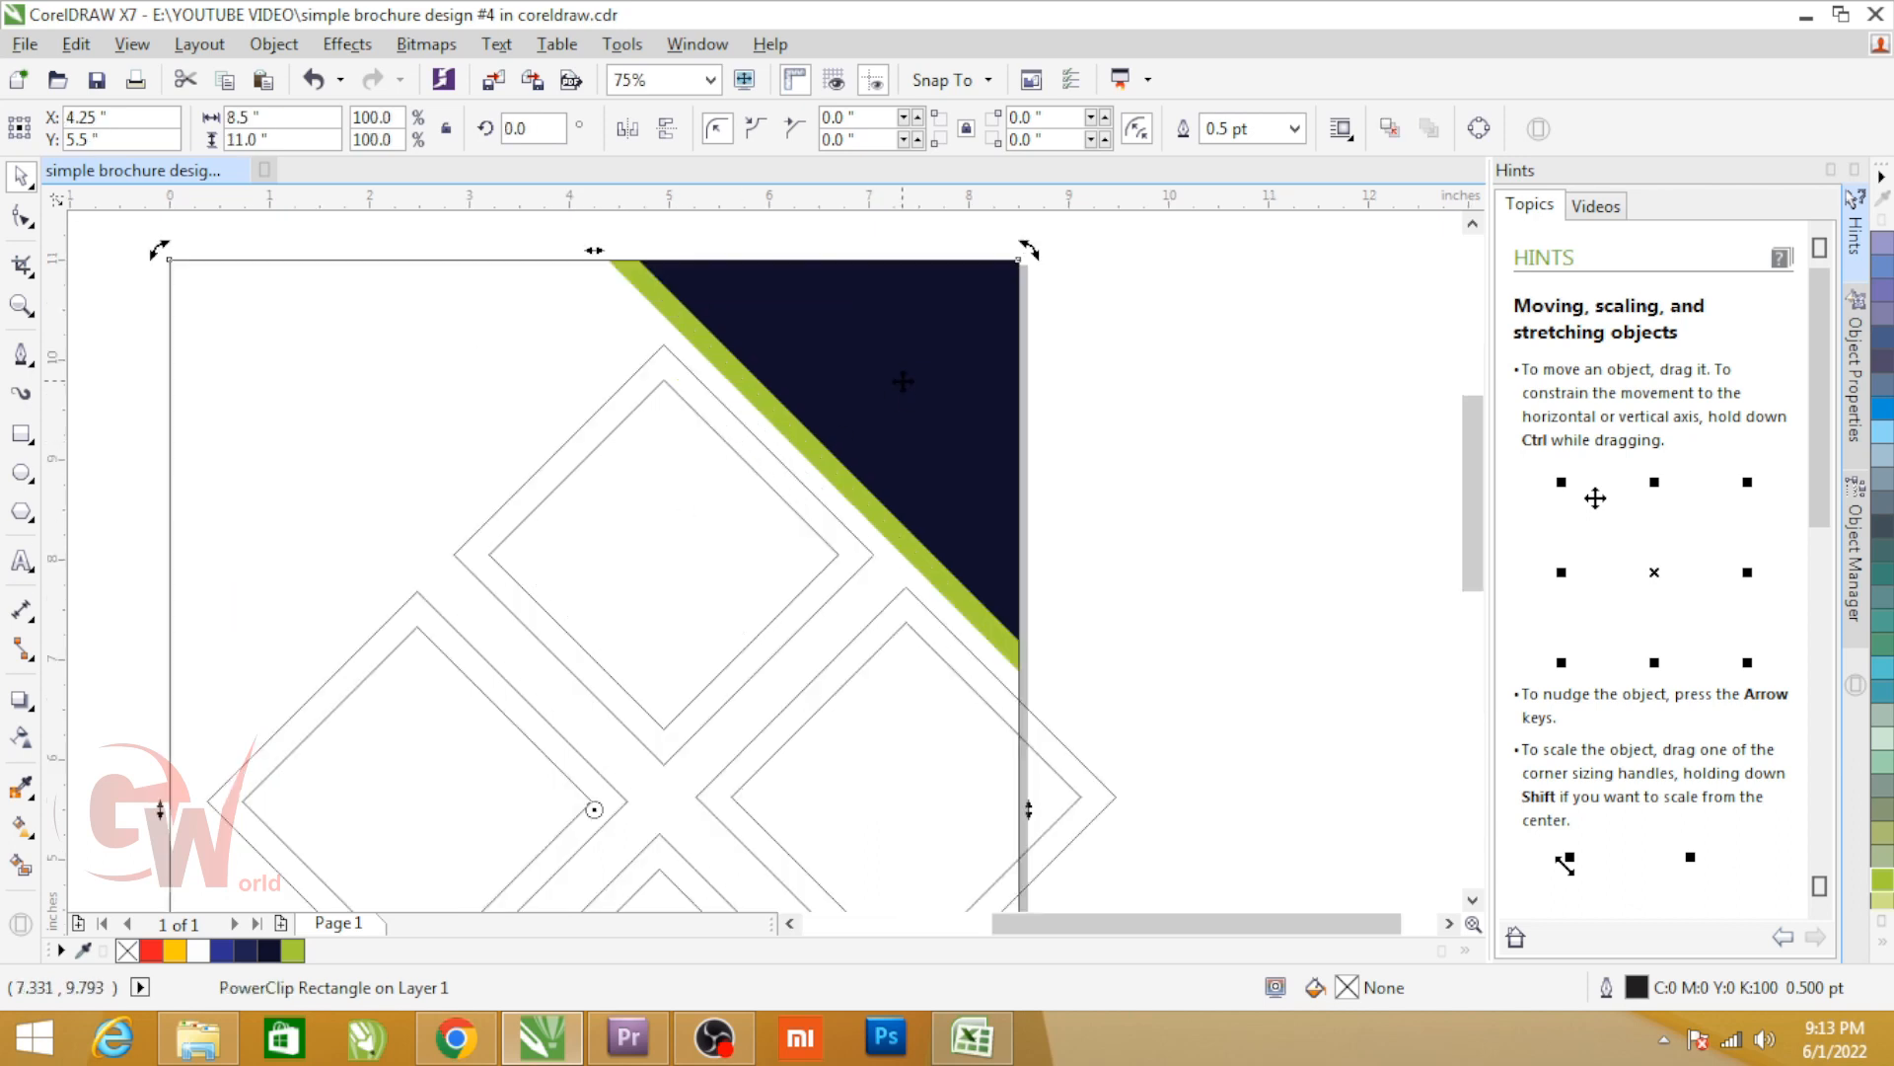
click(22, 787)
click(942, 380)
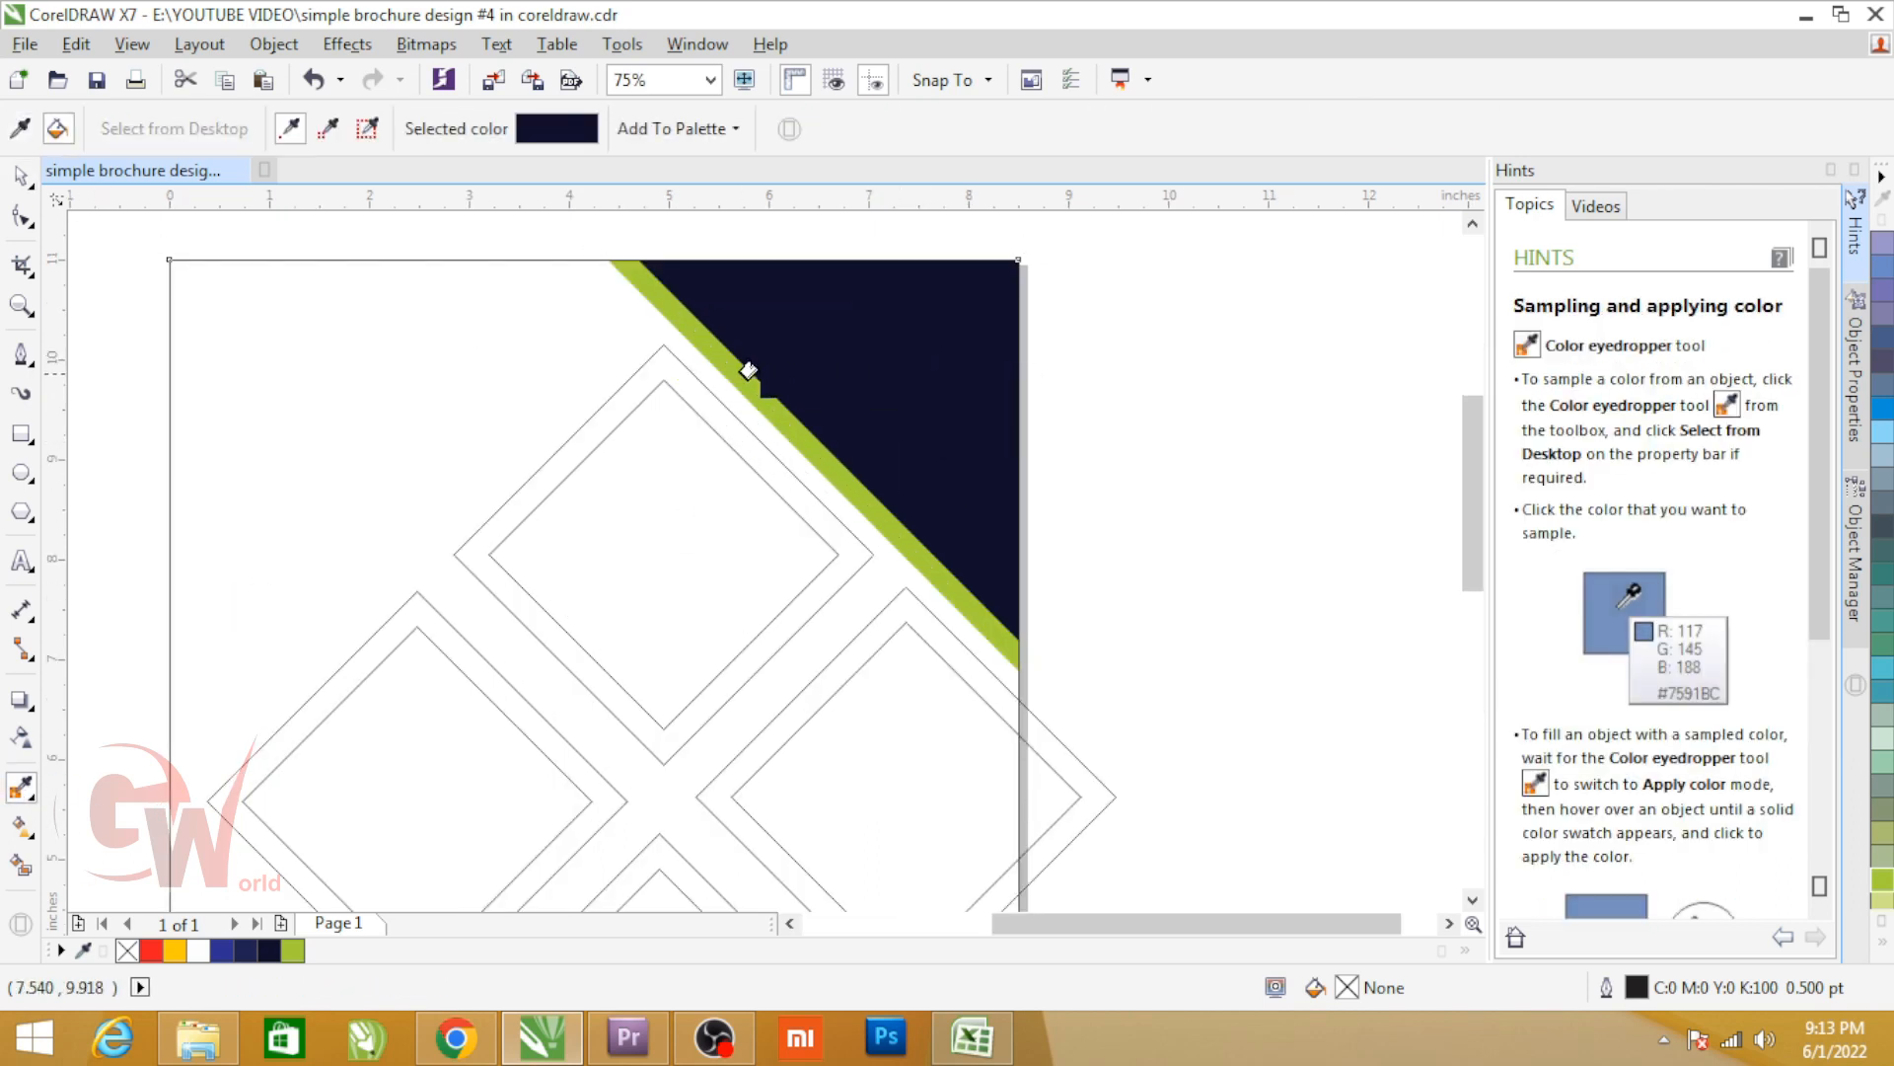
click(688, 396)
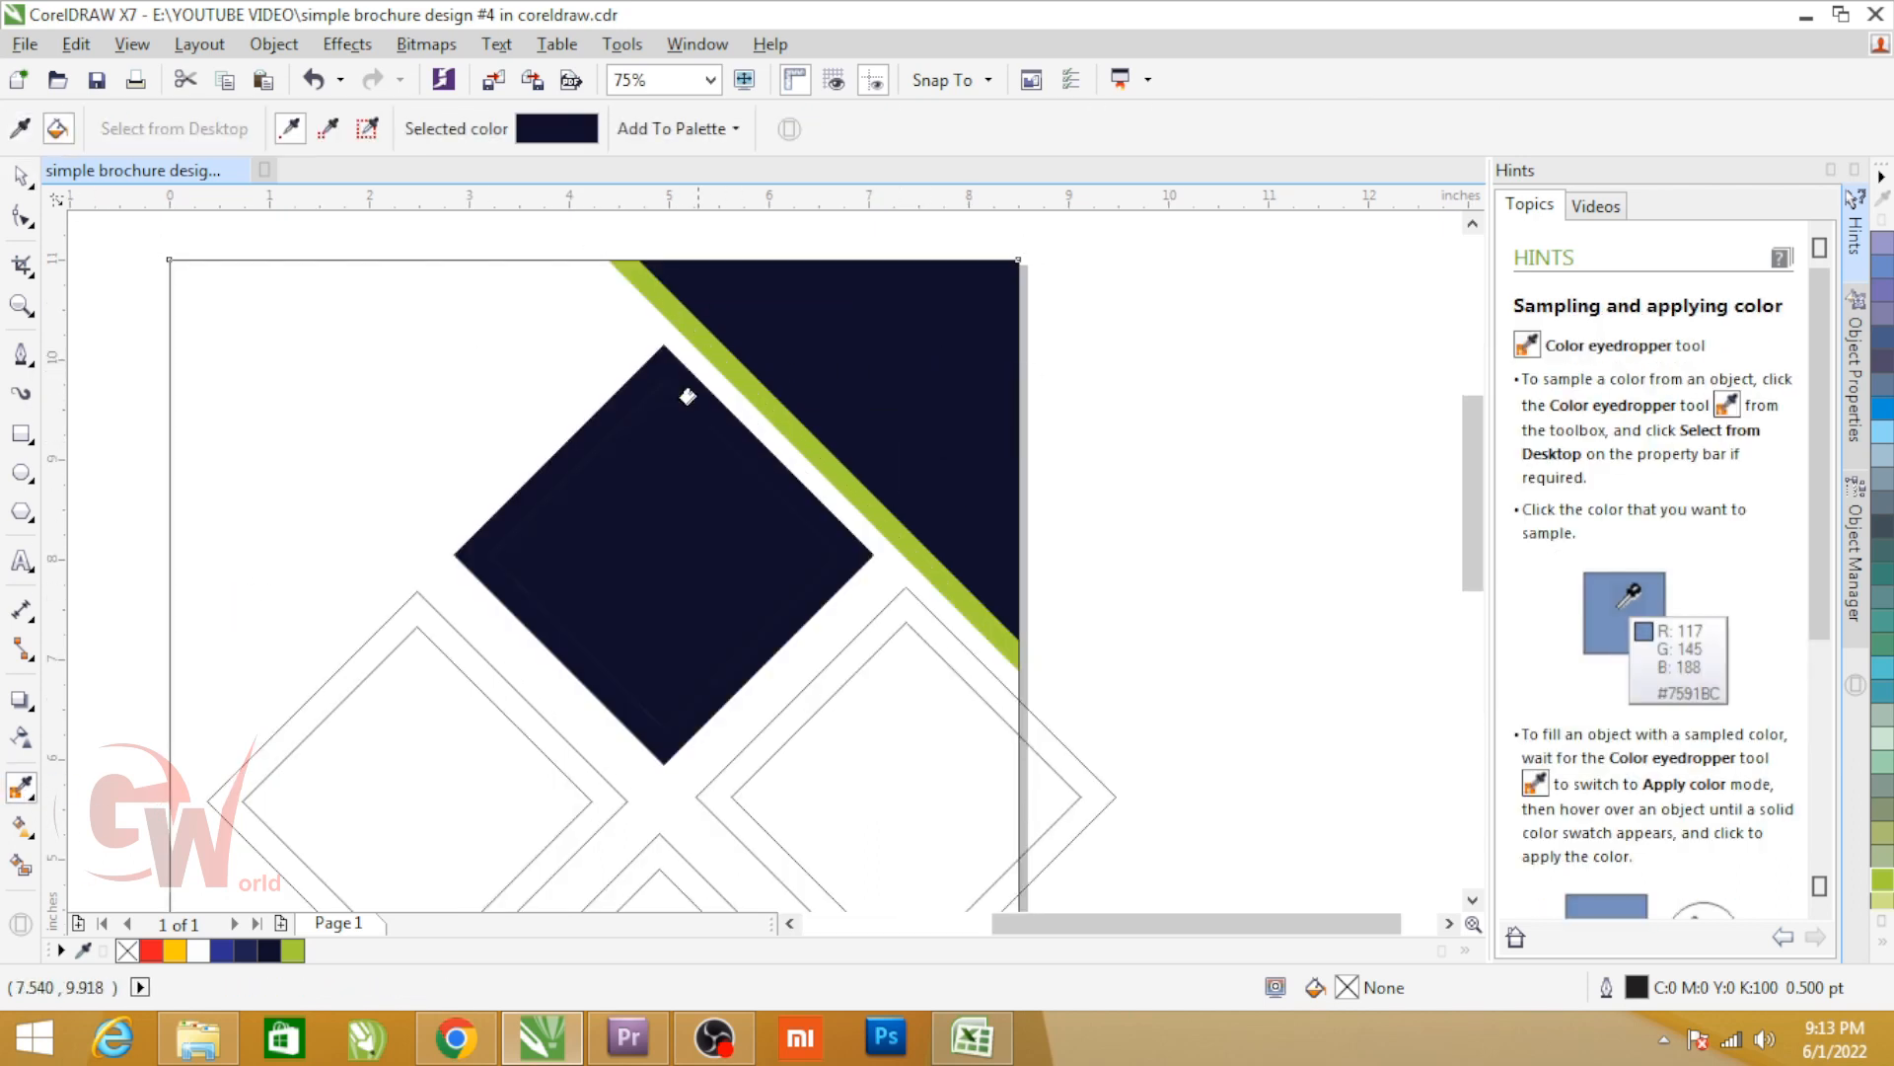
click(651, 847)
Step: Sample the lime stripe and fill the left and right outer diamonds and the upper and lower inner diamonds
shift+click(903, 533)
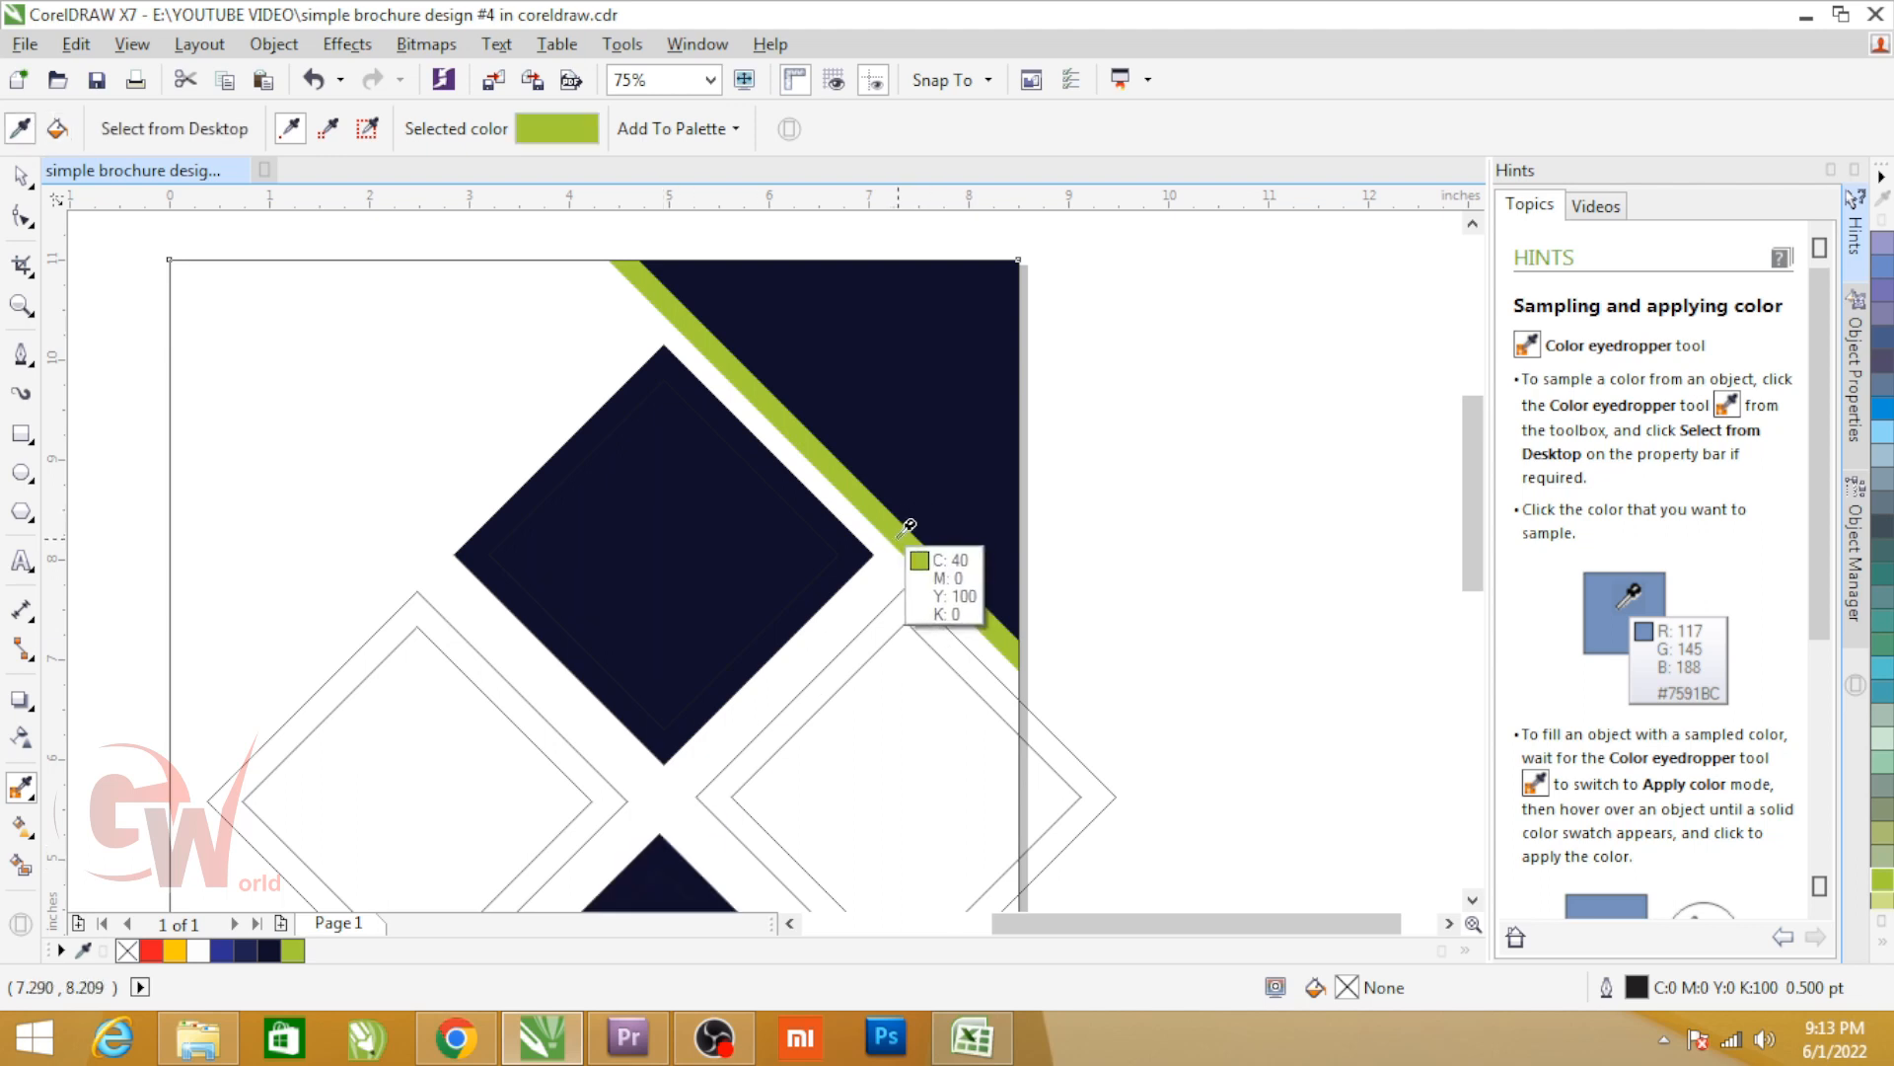
click(914, 609)
click(473, 673)
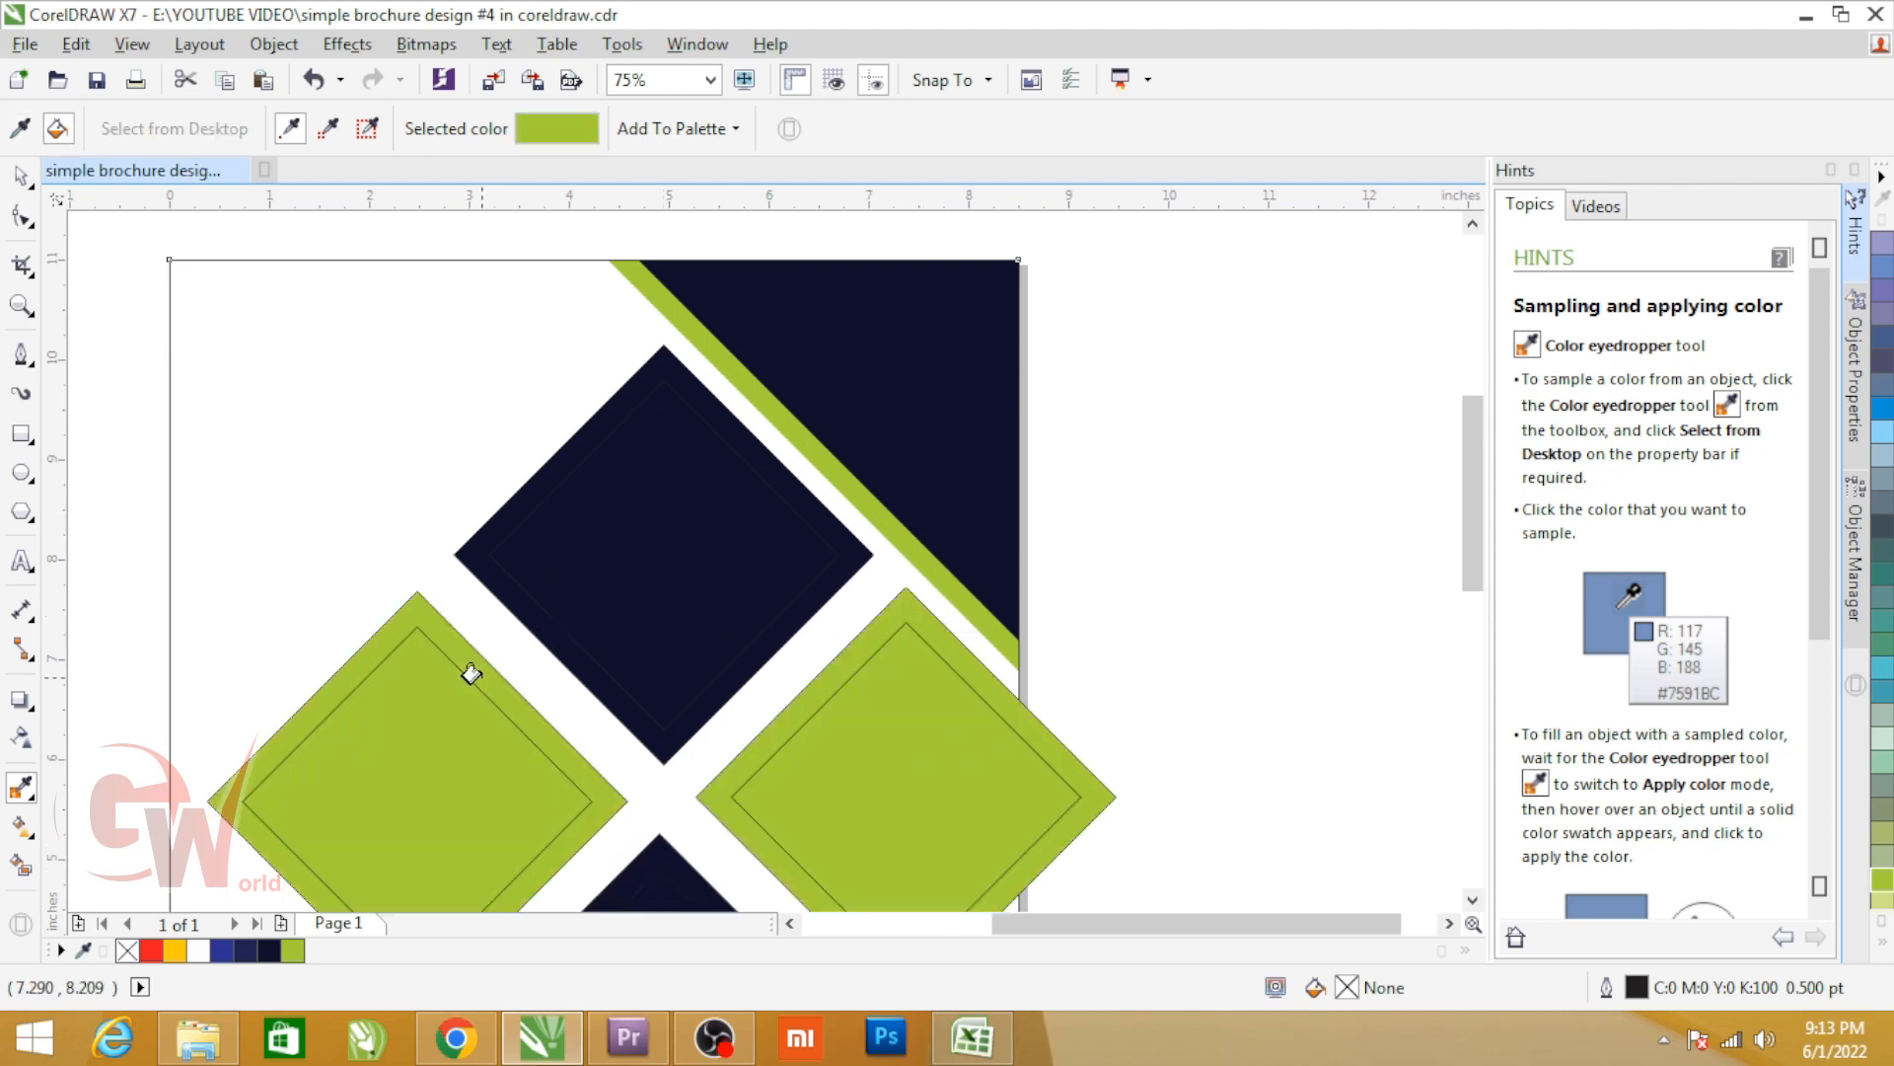
click(595, 582)
scroll(786, 562, down, 2)
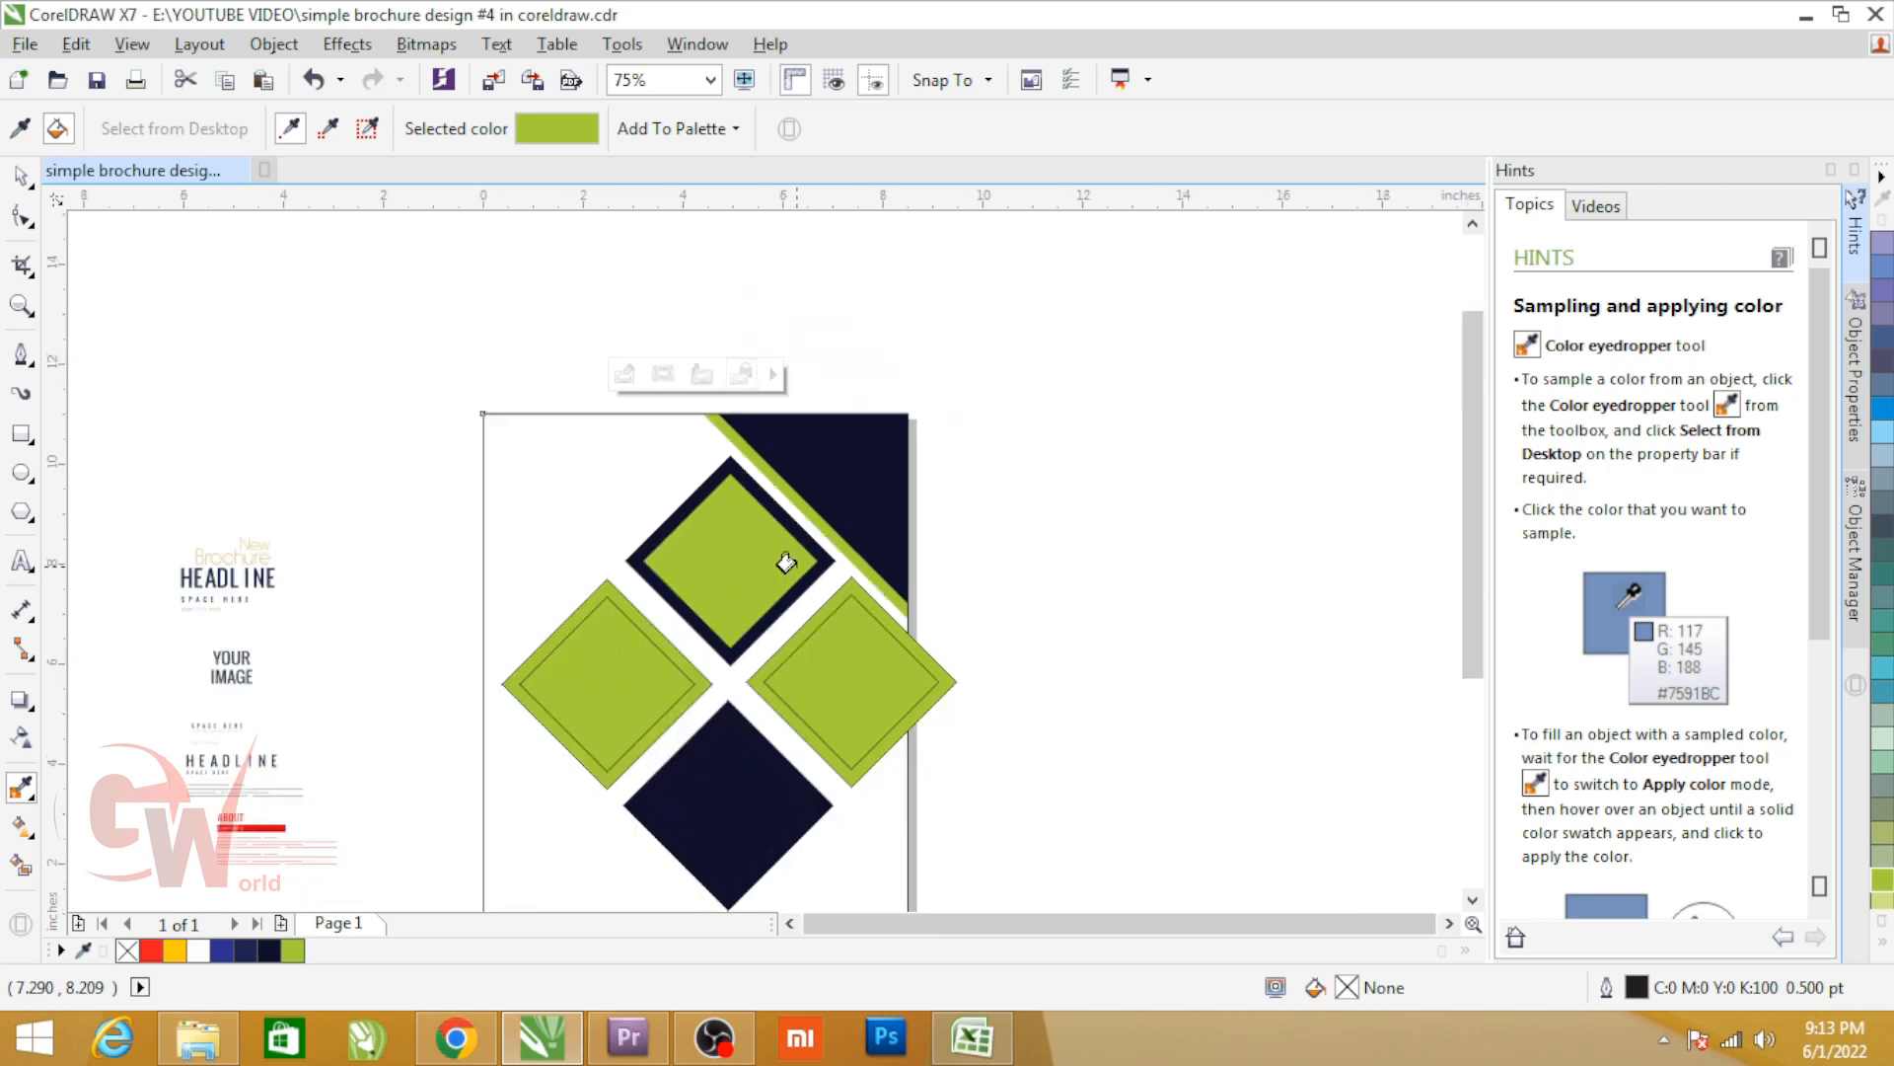
click(727, 808)
Step: Sample the navy again and fill the inner diamonds on the left and right with it
click(885, 479)
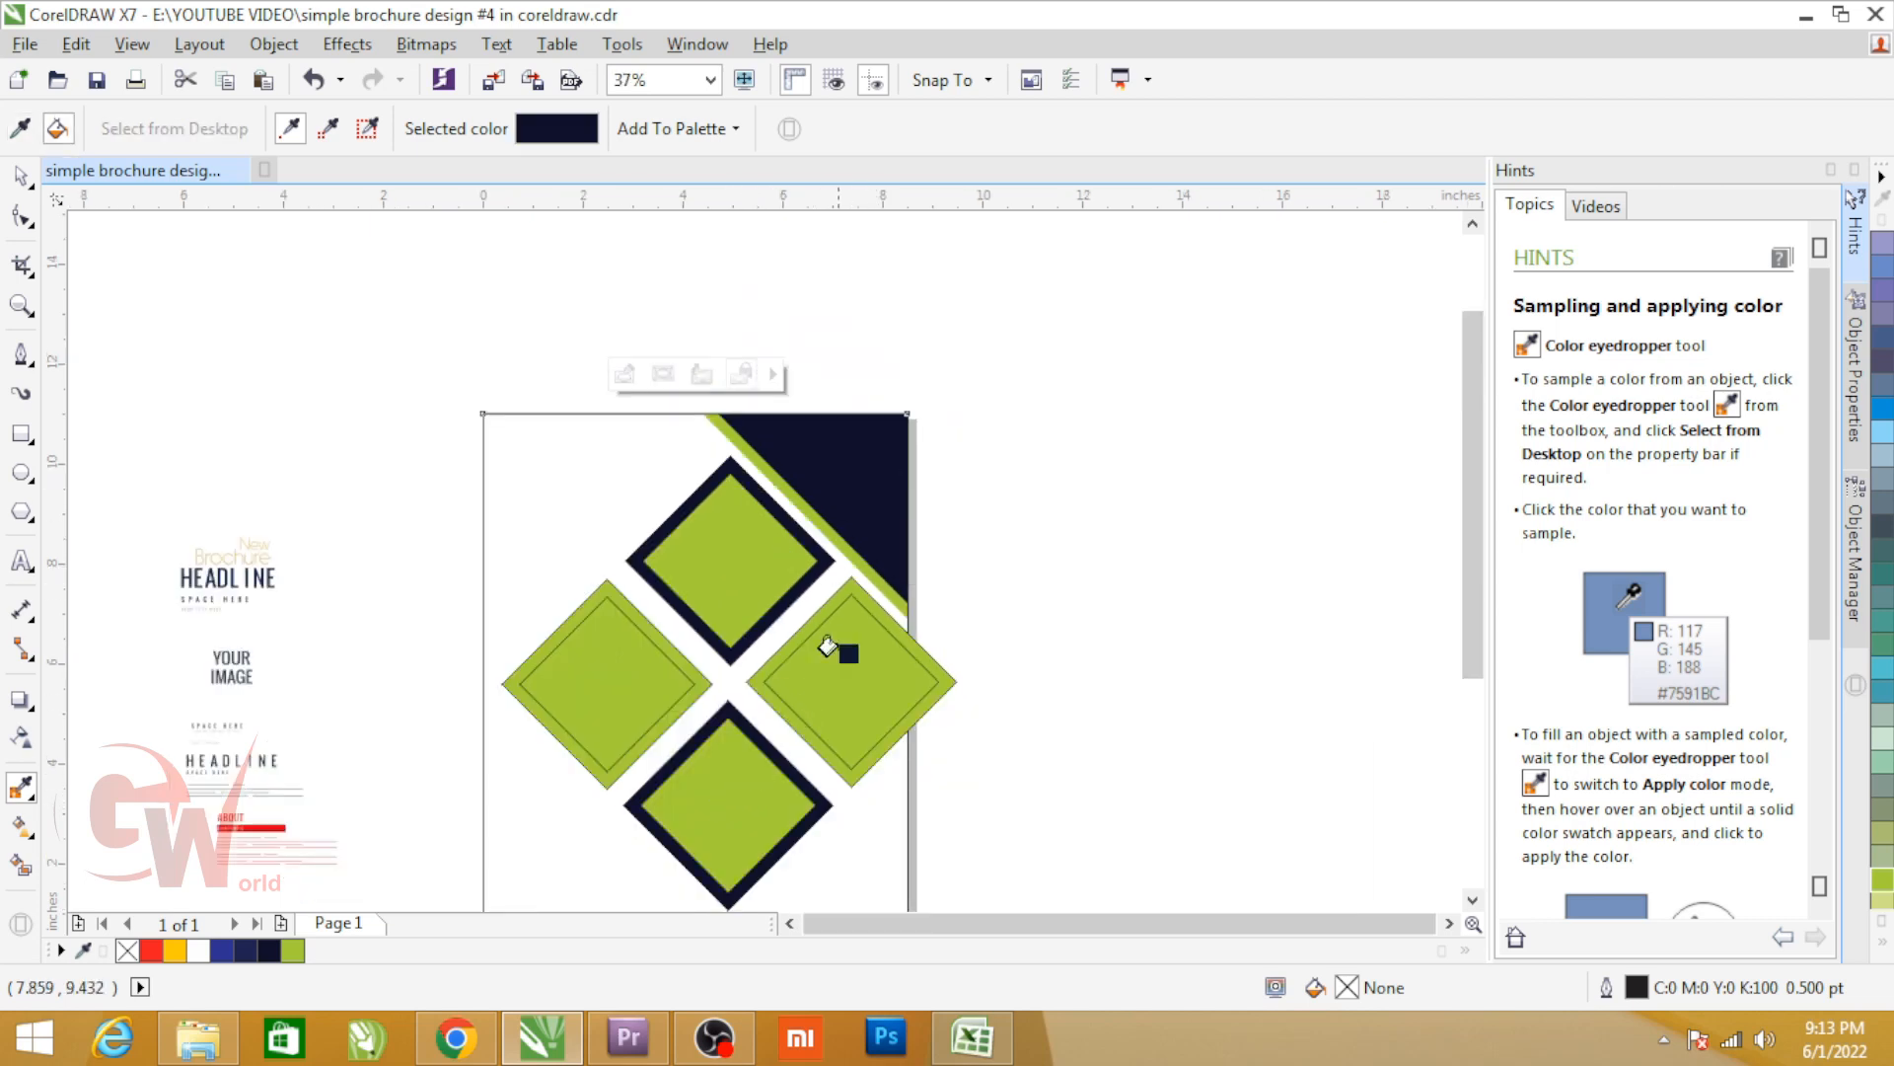
click(844, 651)
click(634, 677)
Step: Remove the outlines from all the diamonds and scale the set down slightly
key(space)
click(517, 478)
drag(435, 411, 951, 842)
drag(882, 639, 887, 628)
click(1057, 629)
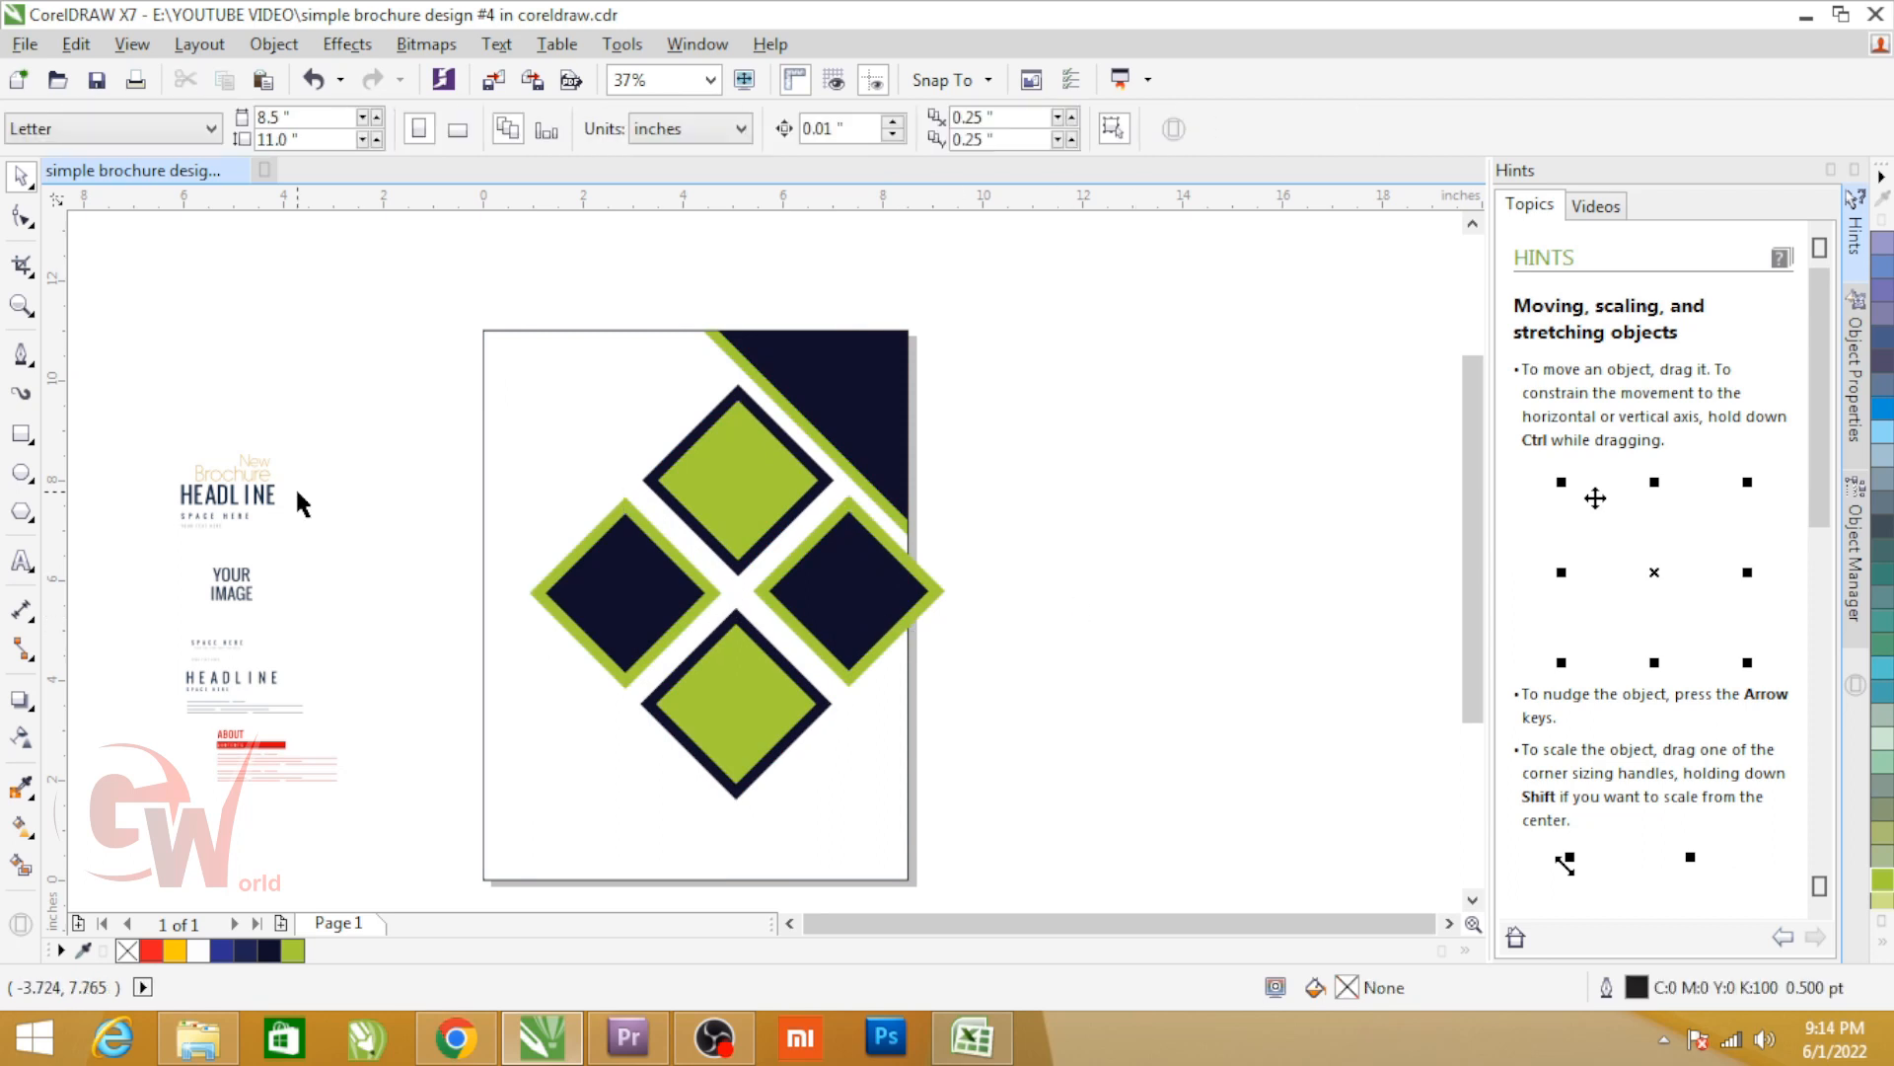
Step: Add the artistic text "Design" in Arial and place it at about 45.9 pt in the page's upper-left area
click(254, 501)
key(F8)
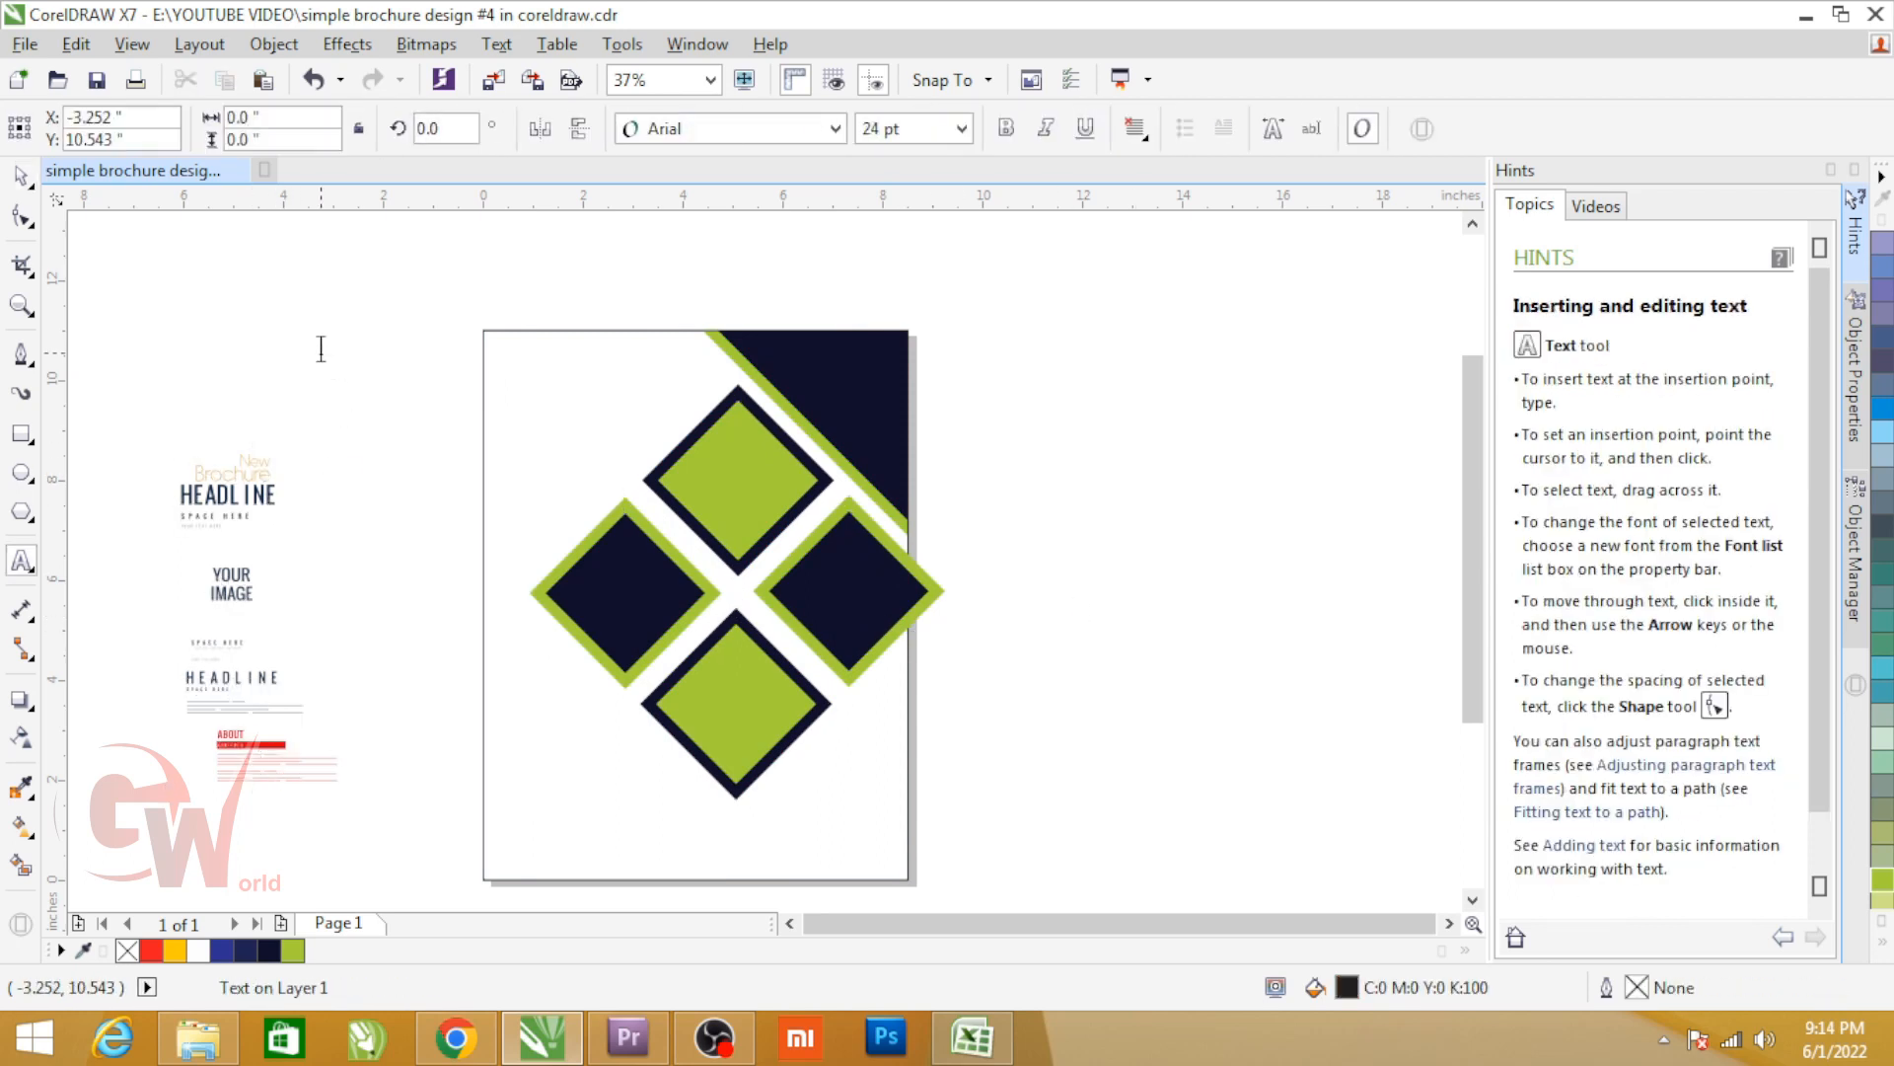
click(321, 348)
text(Sesig)
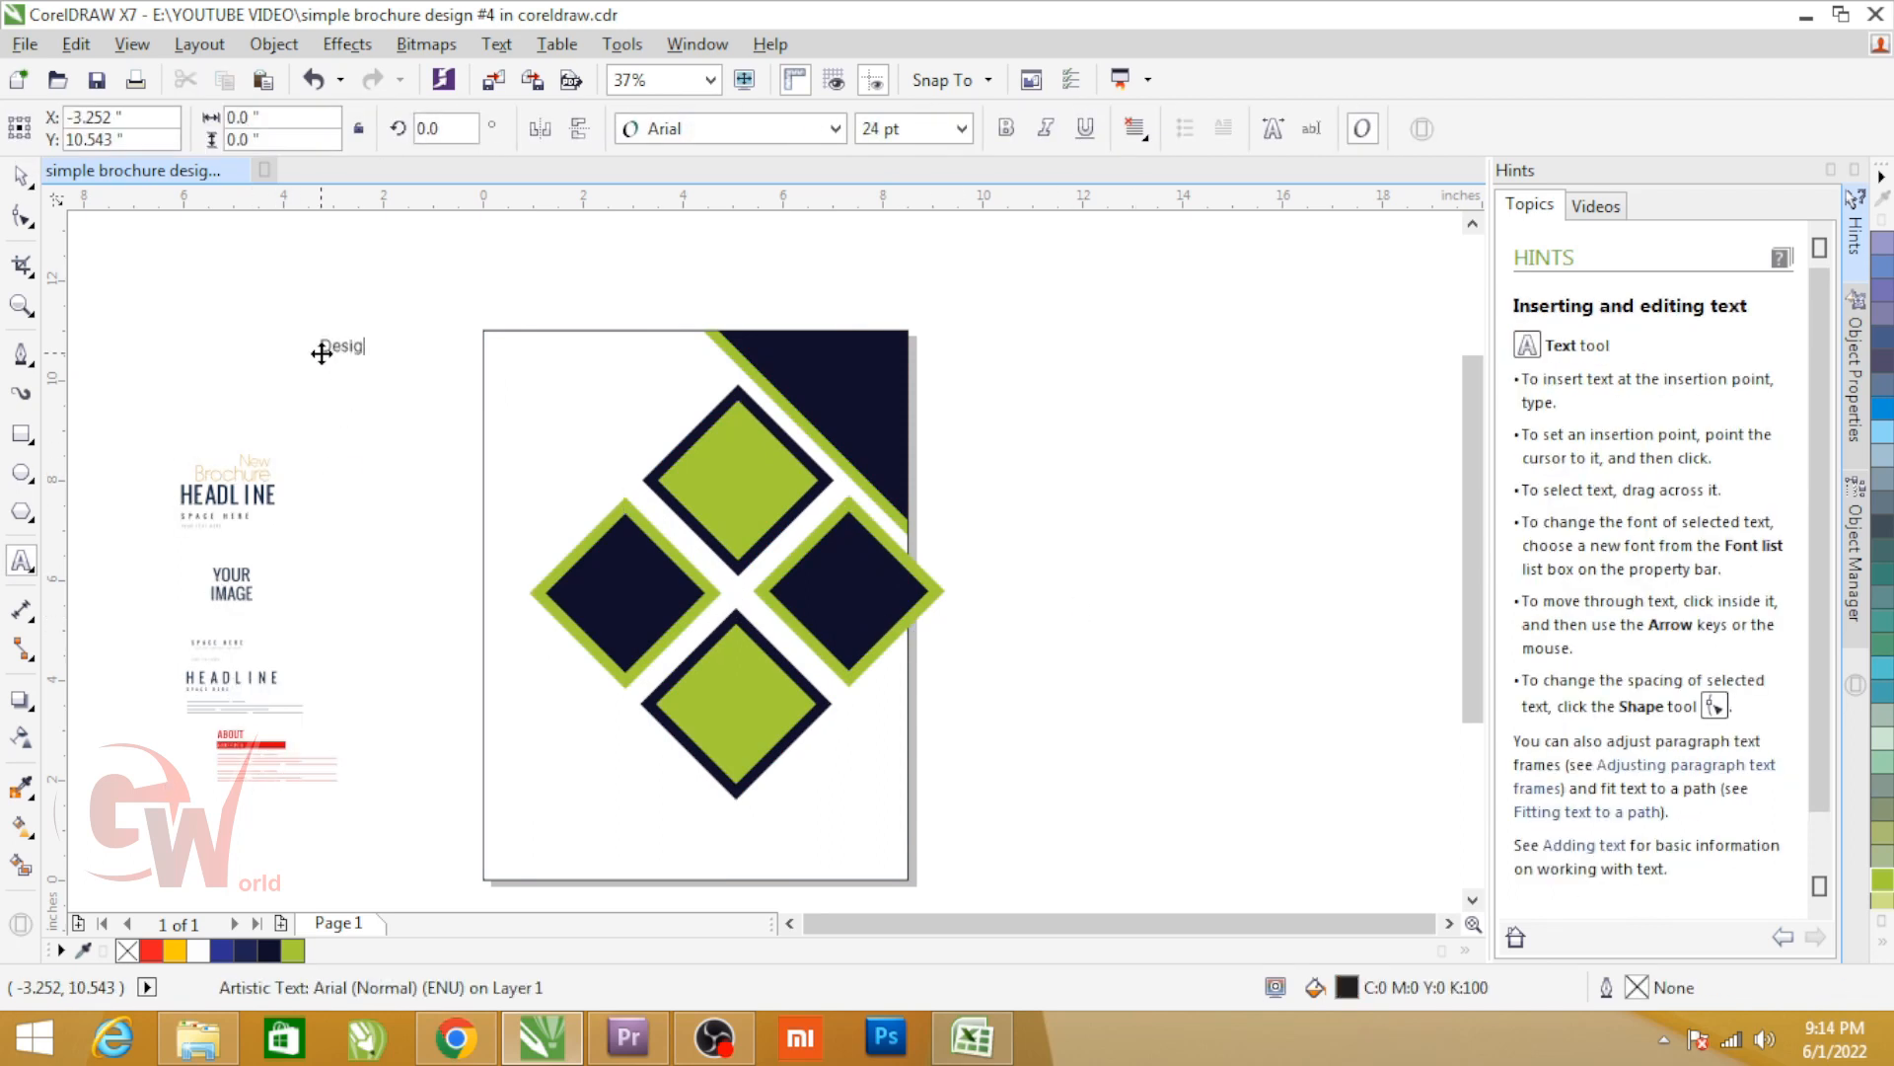
text(n)
key(ctrl+space)
click(350, 344)
drag(383, 370, 582, 461)
Step: Duplicate the "Design" text directly below itself and change the copy to "Brochure"
scroll(587, 389, up, 1)
right_click(582, 462)
double_click(583, 460)
key(ctrl+a)
text(Br)
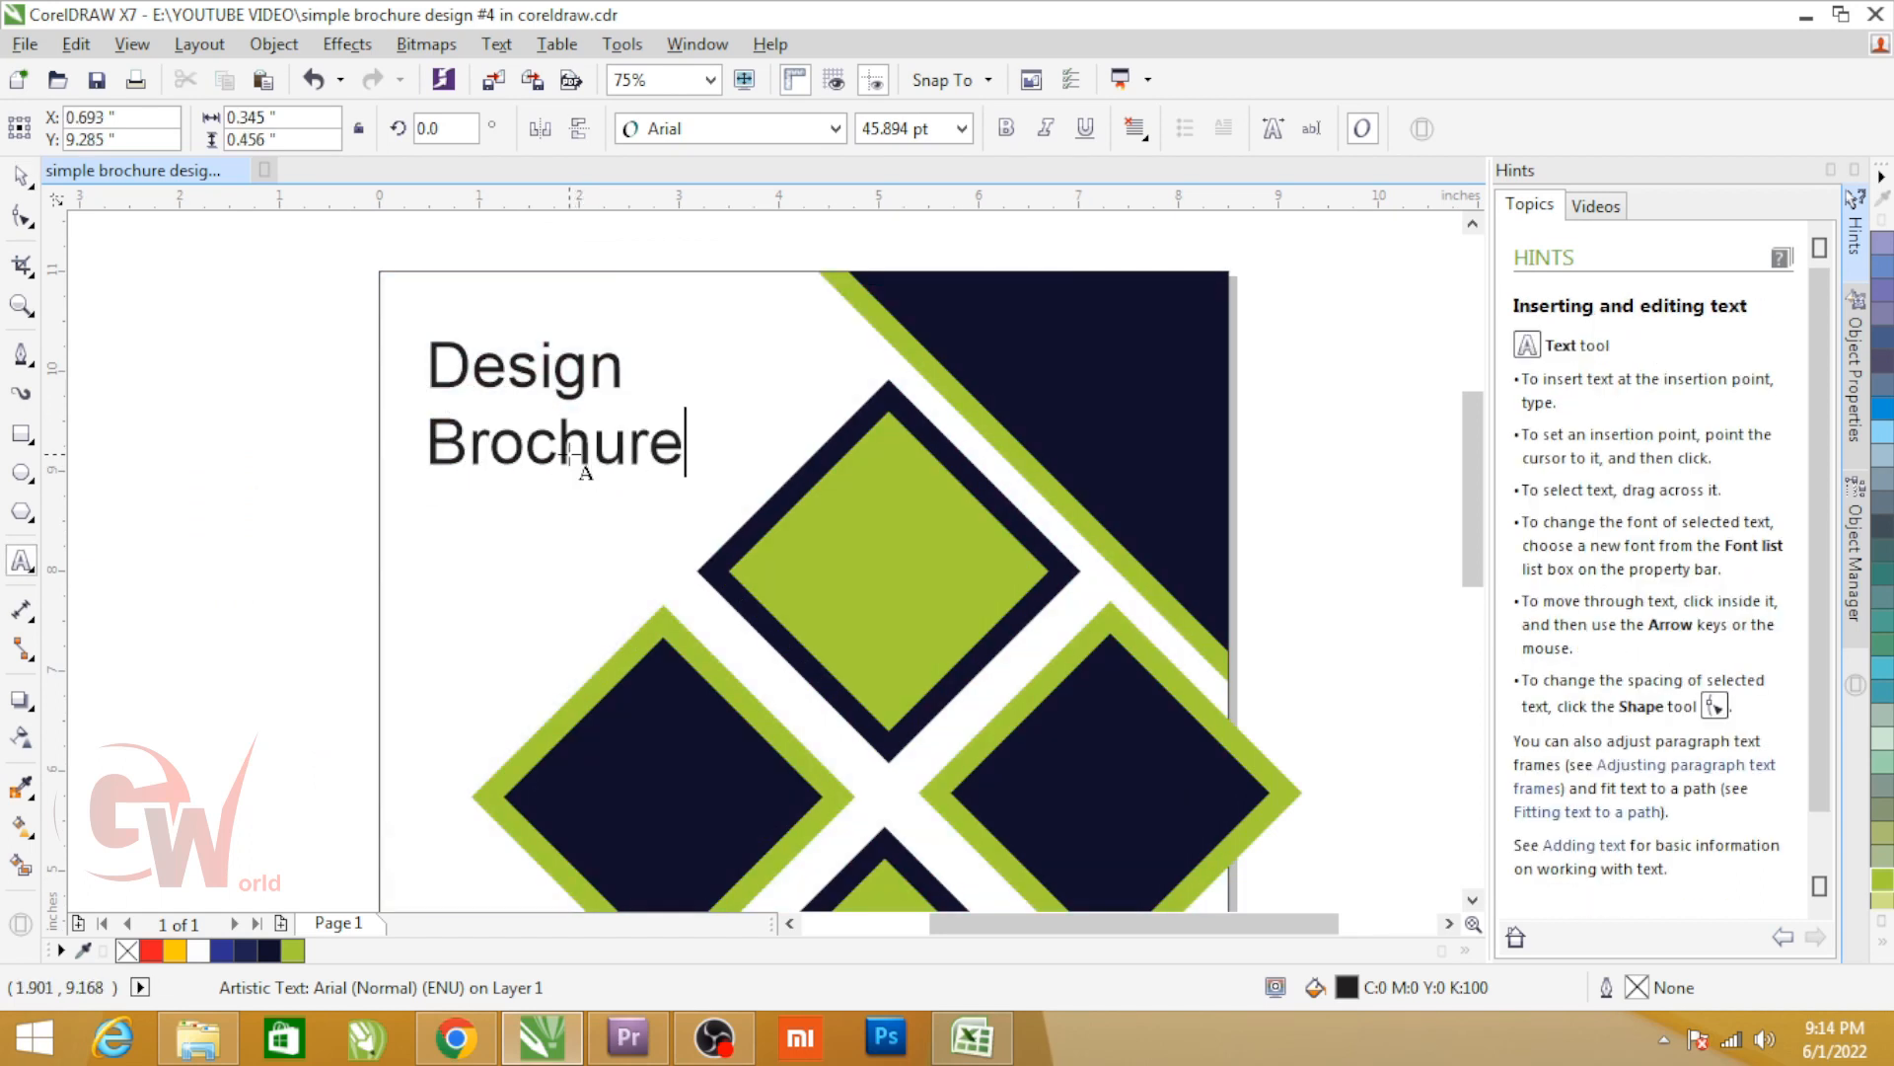
key(ctrl+space)
Step: Set "Brochure" in the Bahamas font at about 69.7 pt and colour it lime green
click(1007, 128)
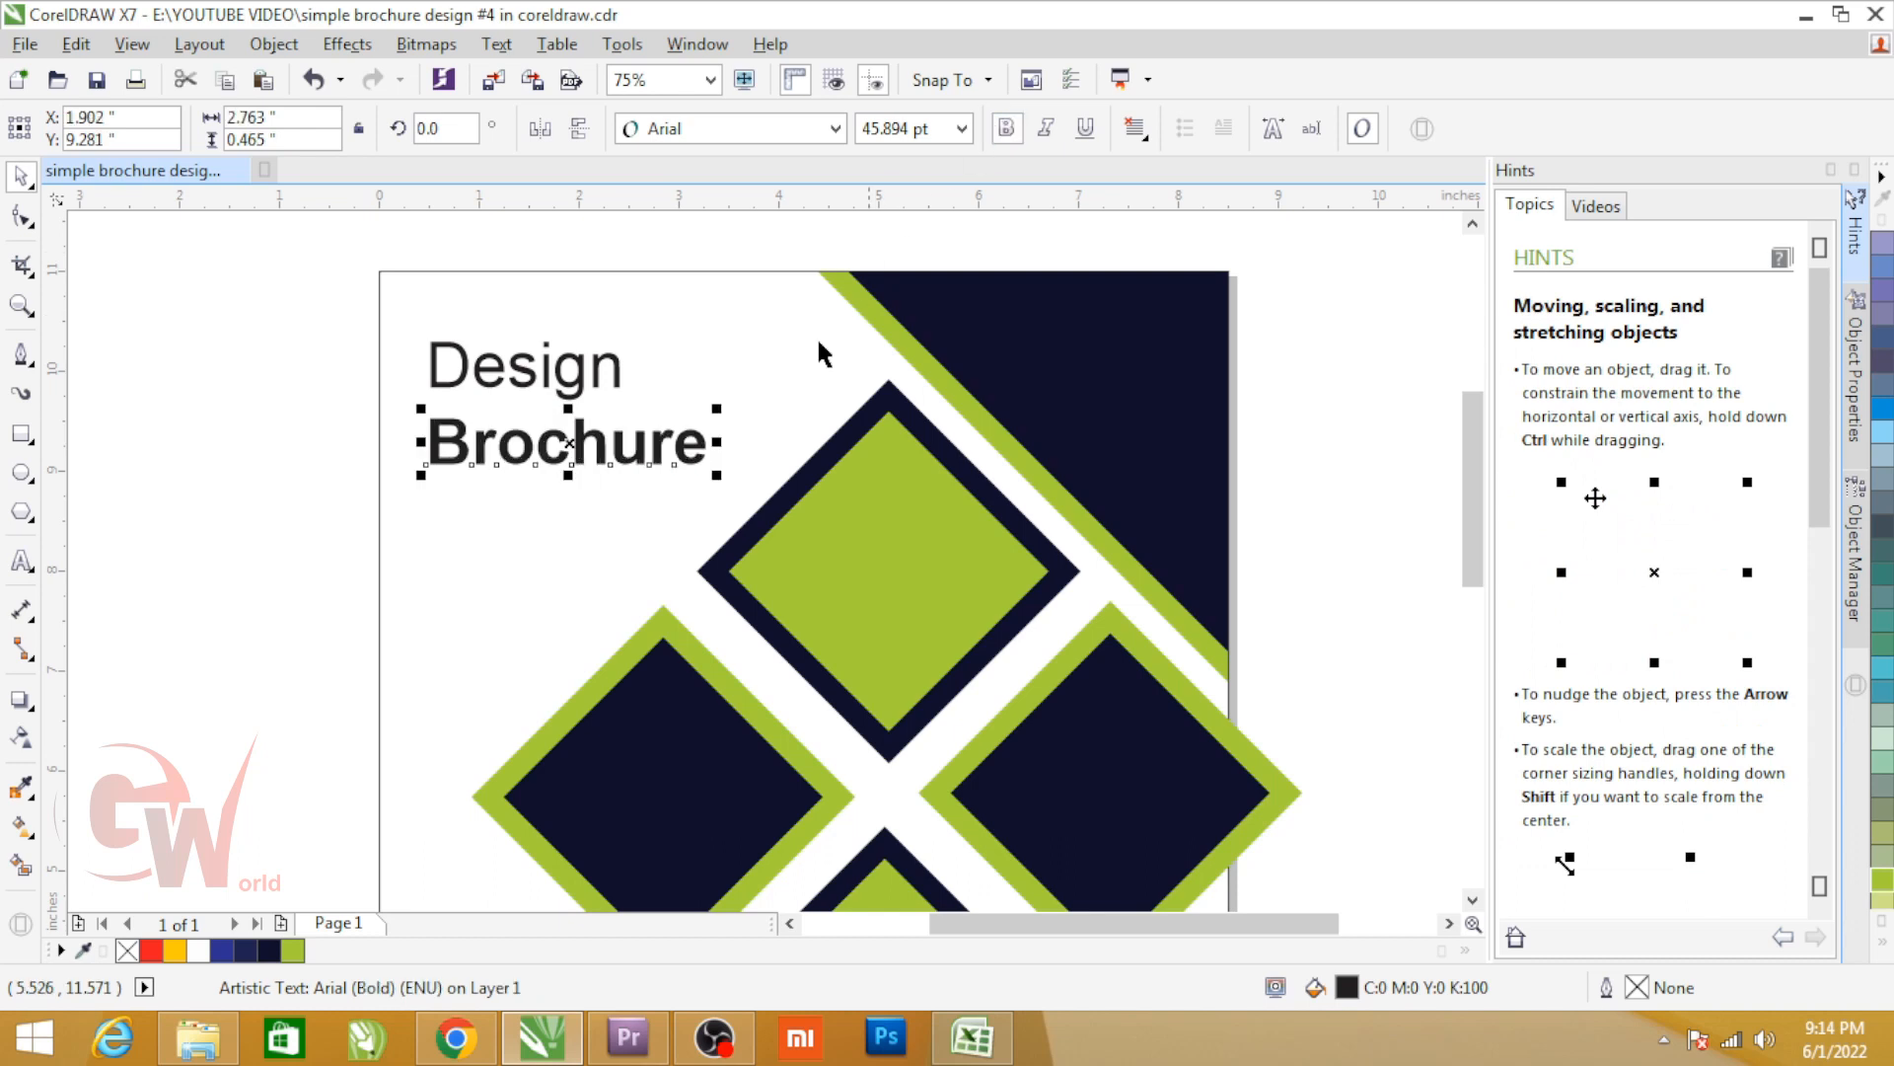
click(750, 128)
text(Bahamas)
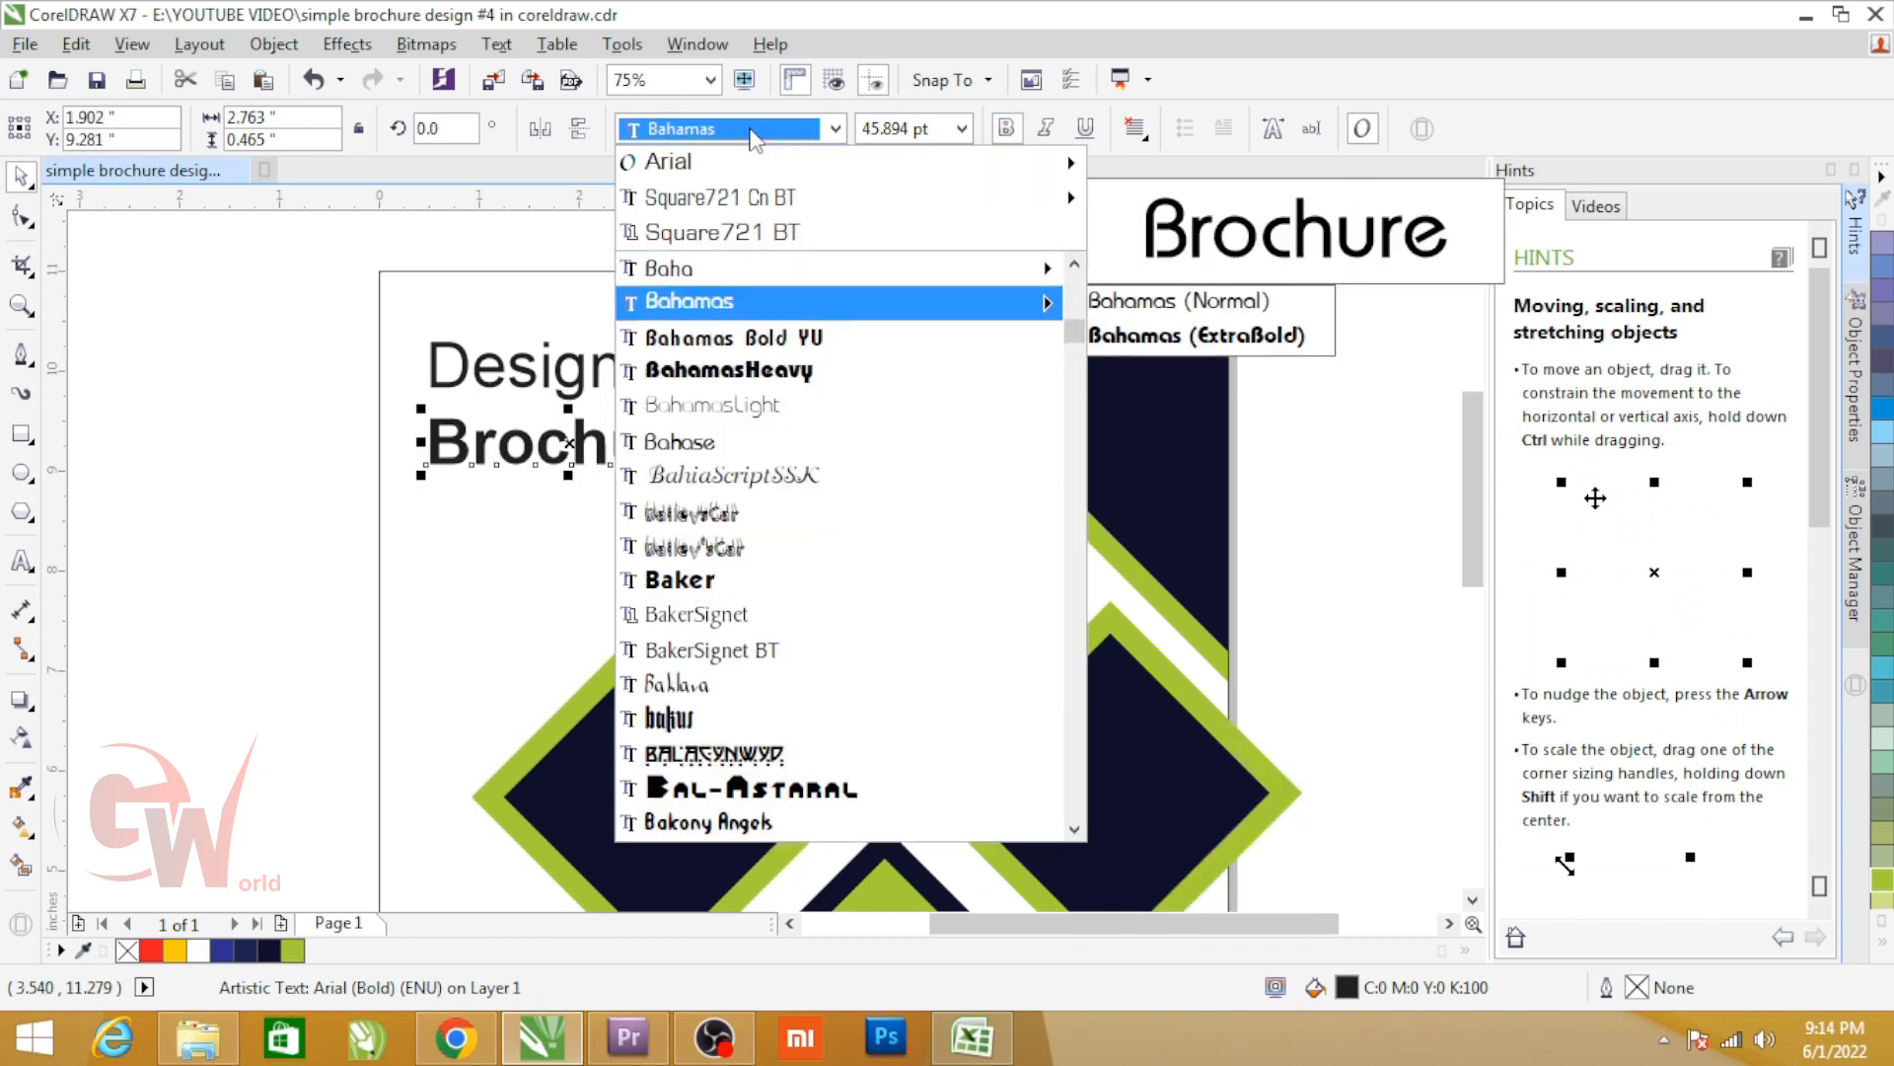
key(Return)
mouse_move(668, 482)
mouse_down()
mouse_move(783, 504)
mouse_move(659, 471)
mouse_up()
click(292, 950)
Step: Colour the "Design" text dark navy and group it with "Brochure"
click(553, 367)
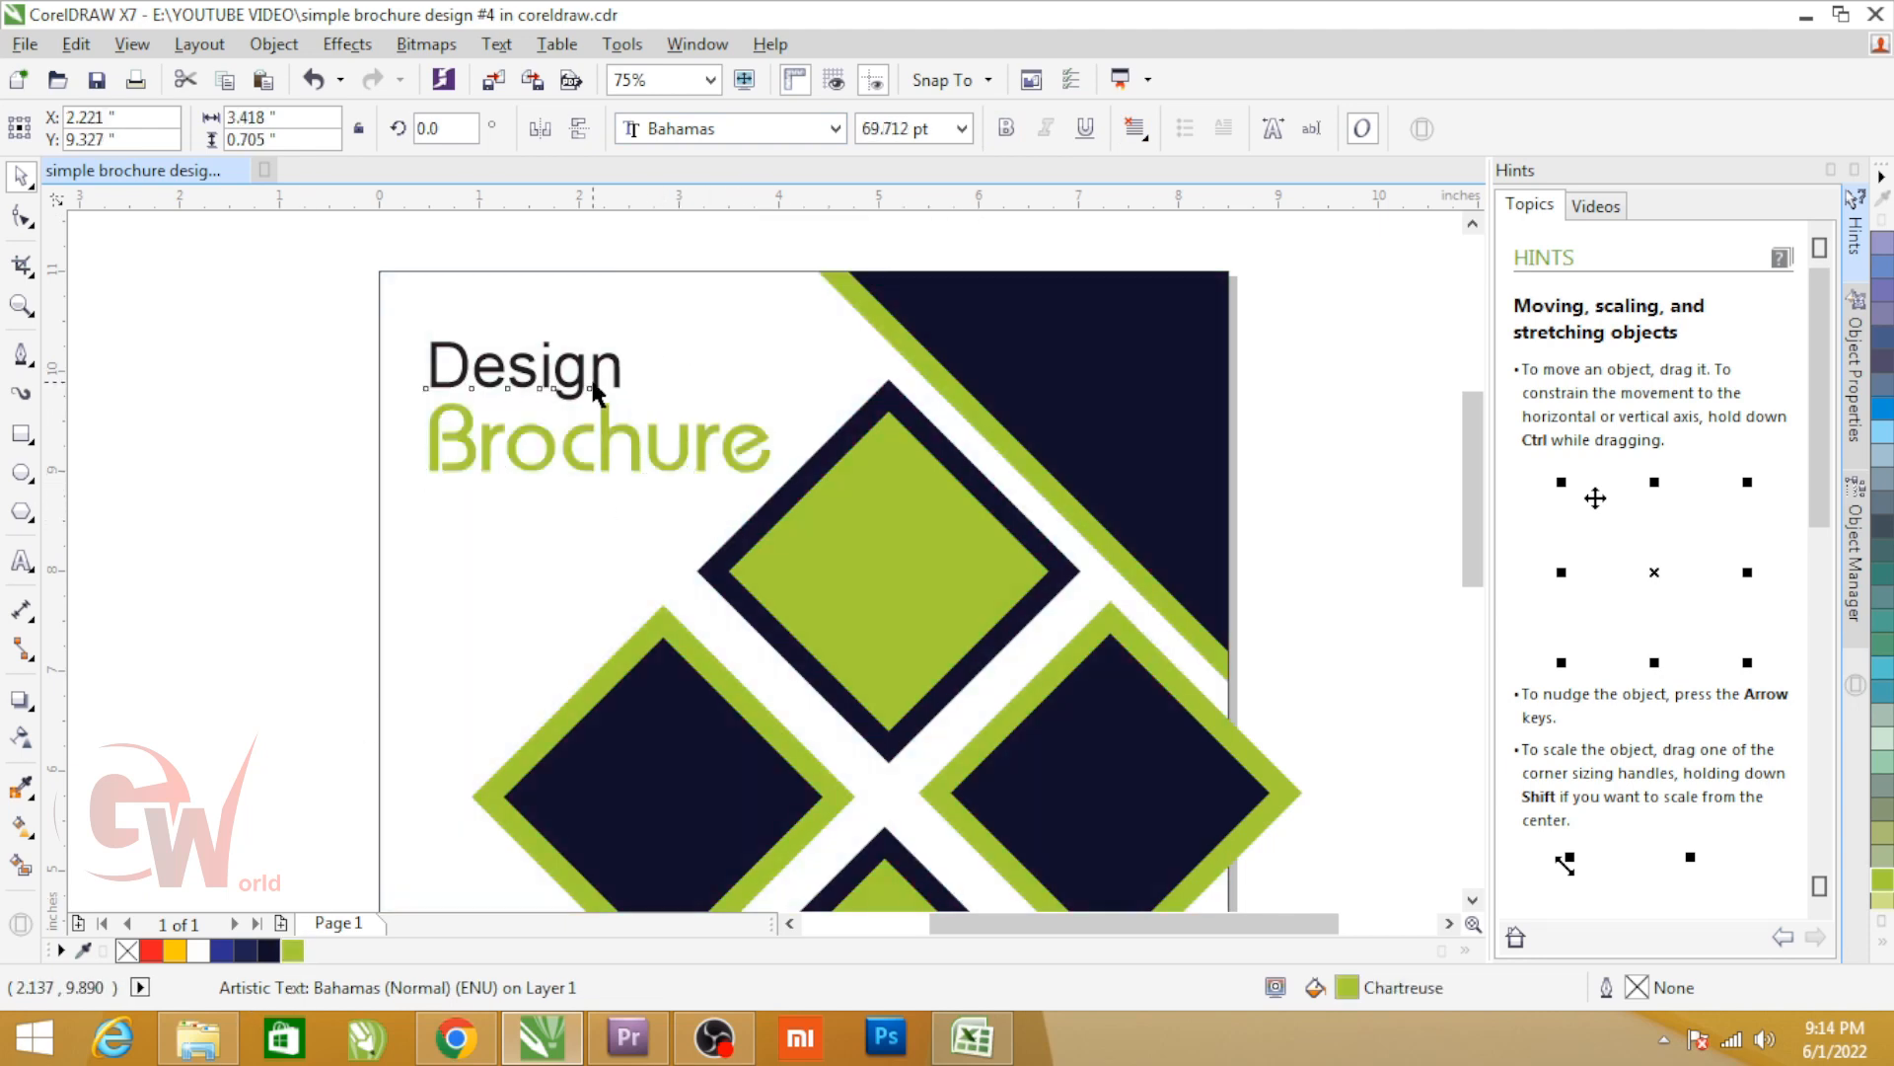
click(266, 686)
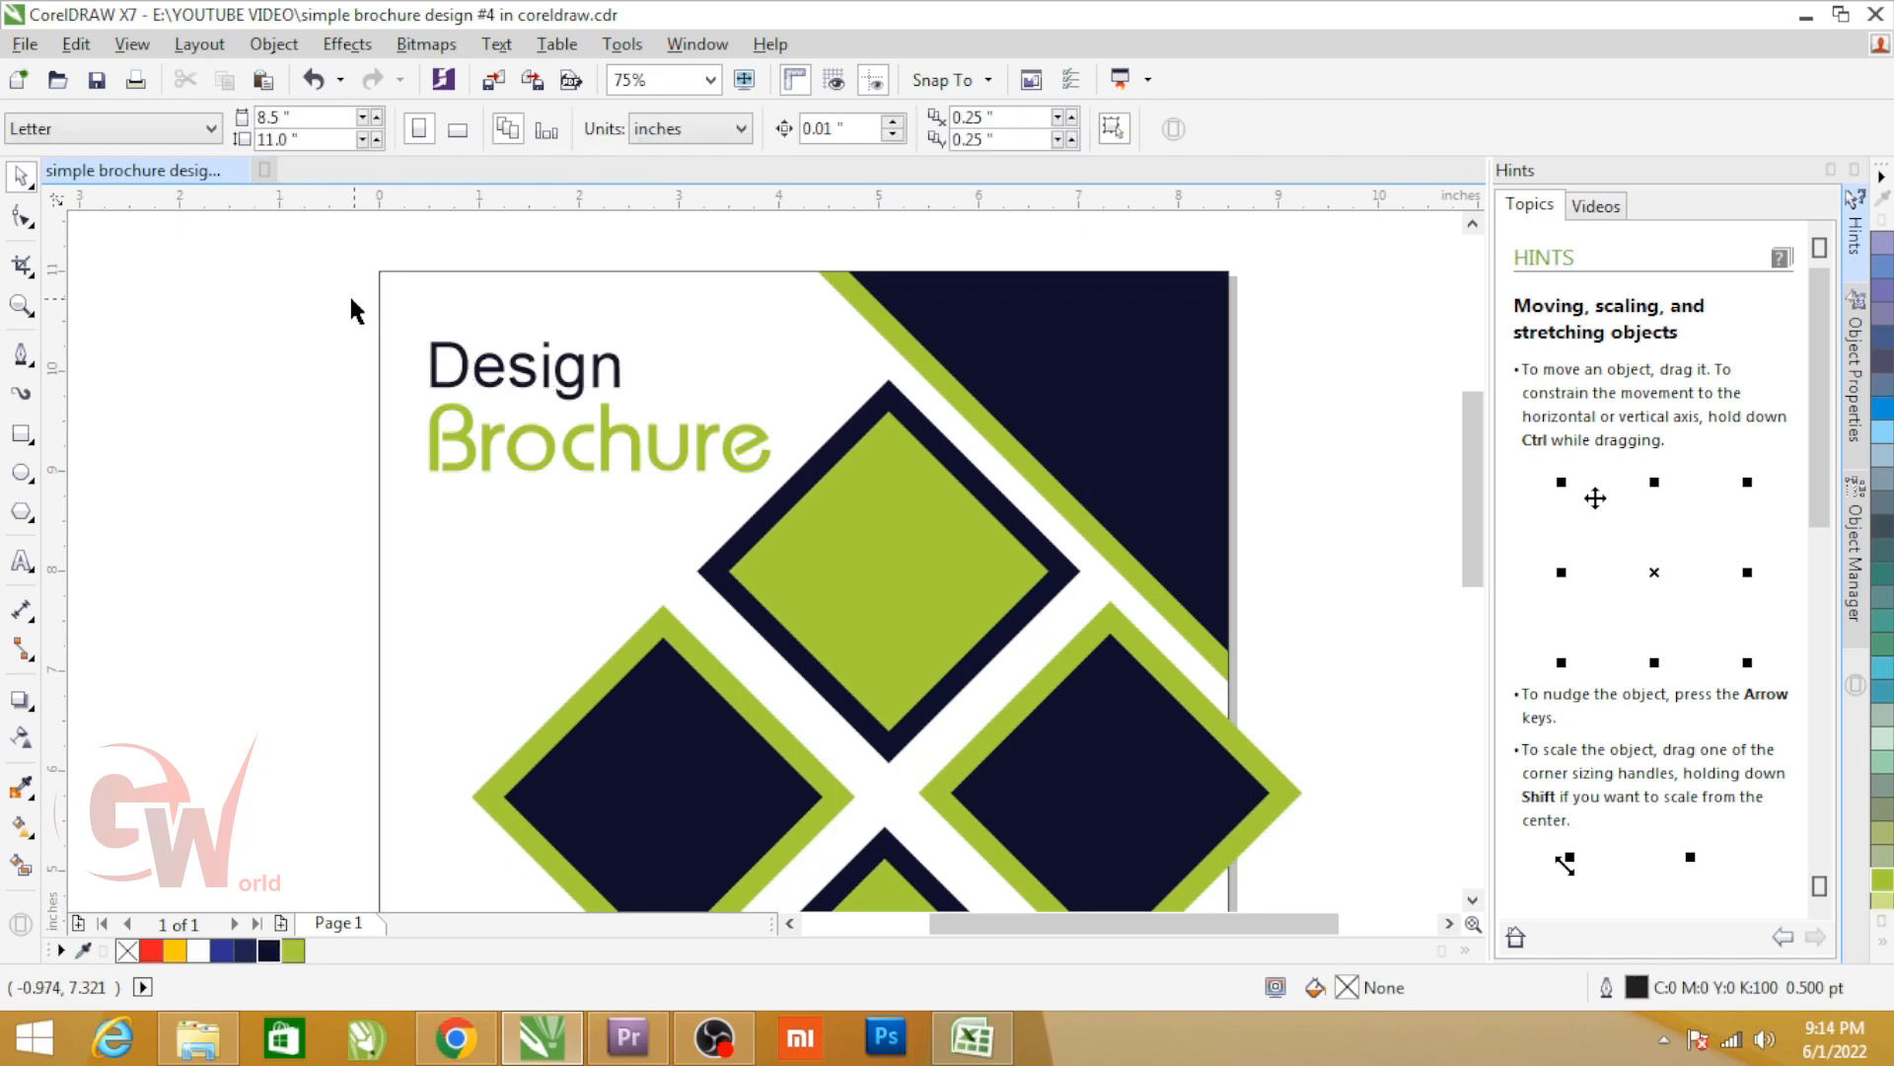
drag(827, 515, 827, 515)
key(ctrl+g)
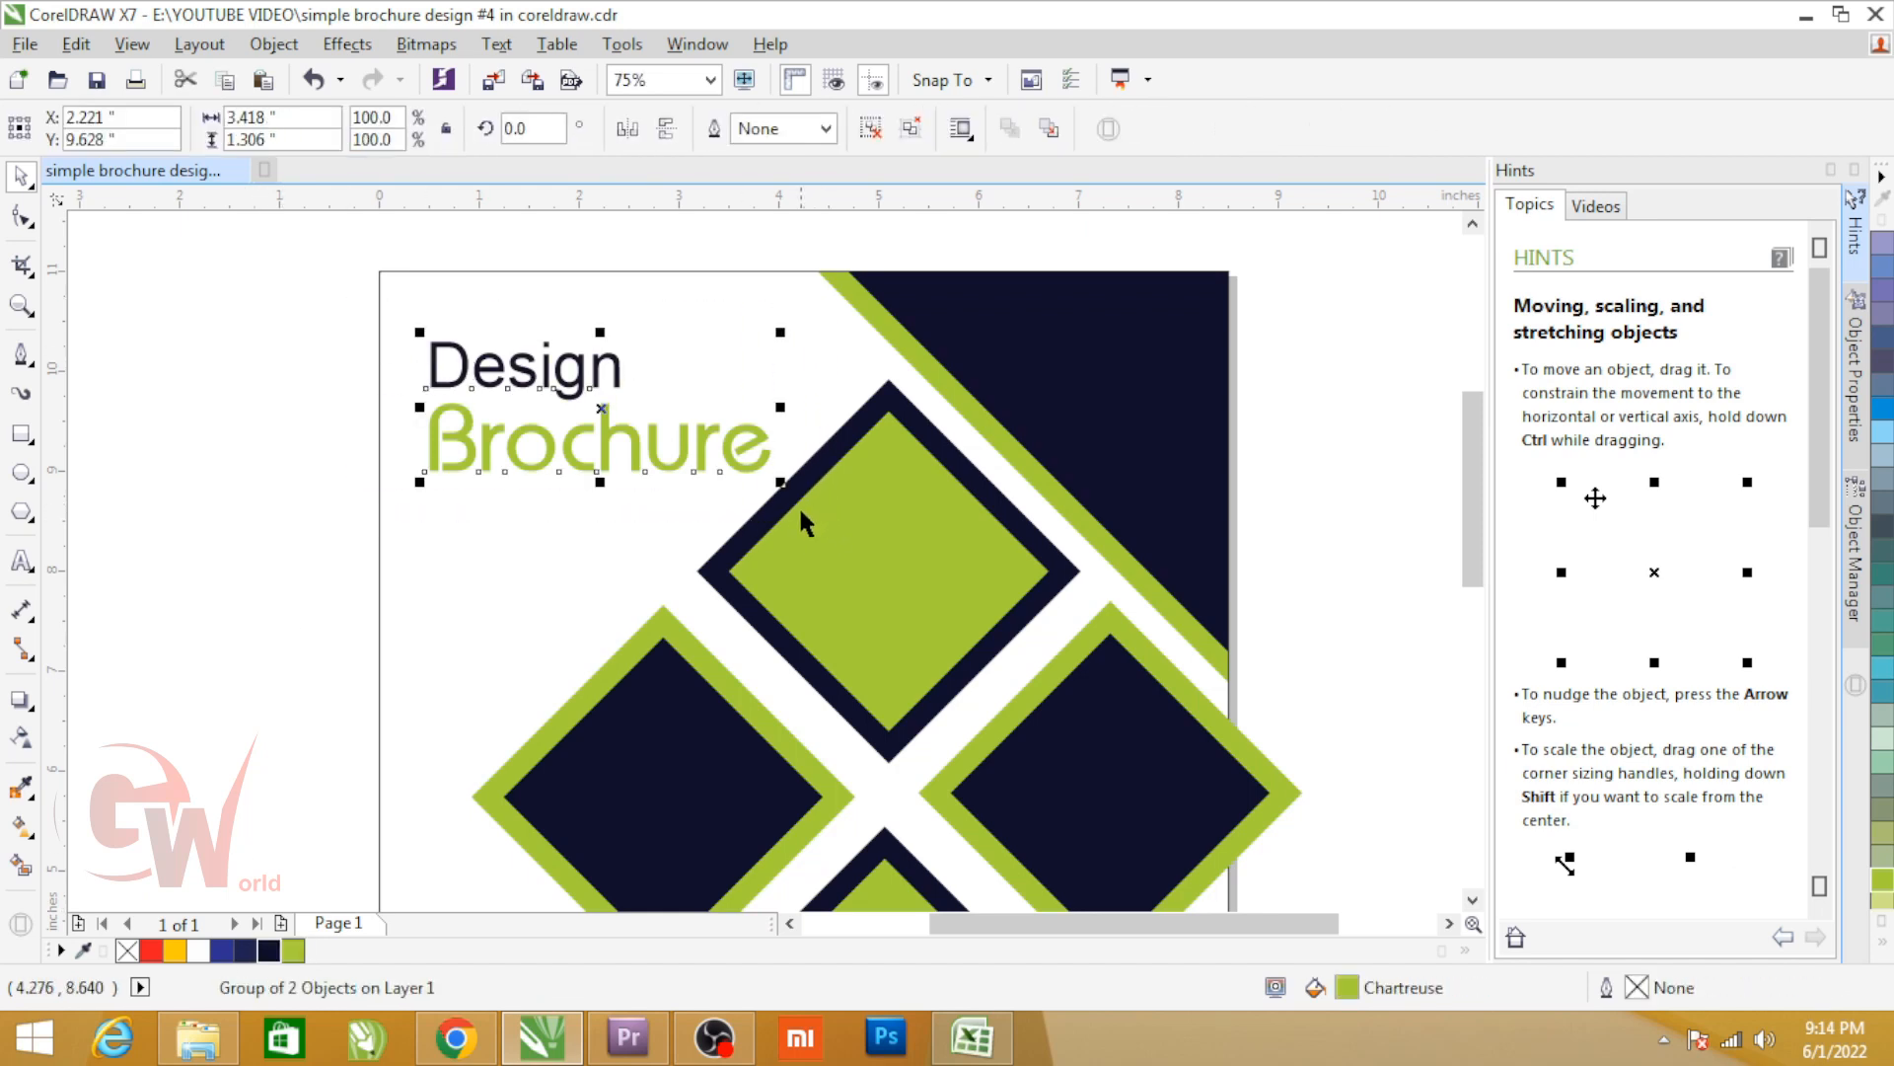
Step: Draw a horizontal line about 3.26 inches long just below the "Brochure" text
key(F5)
click(429, 497)
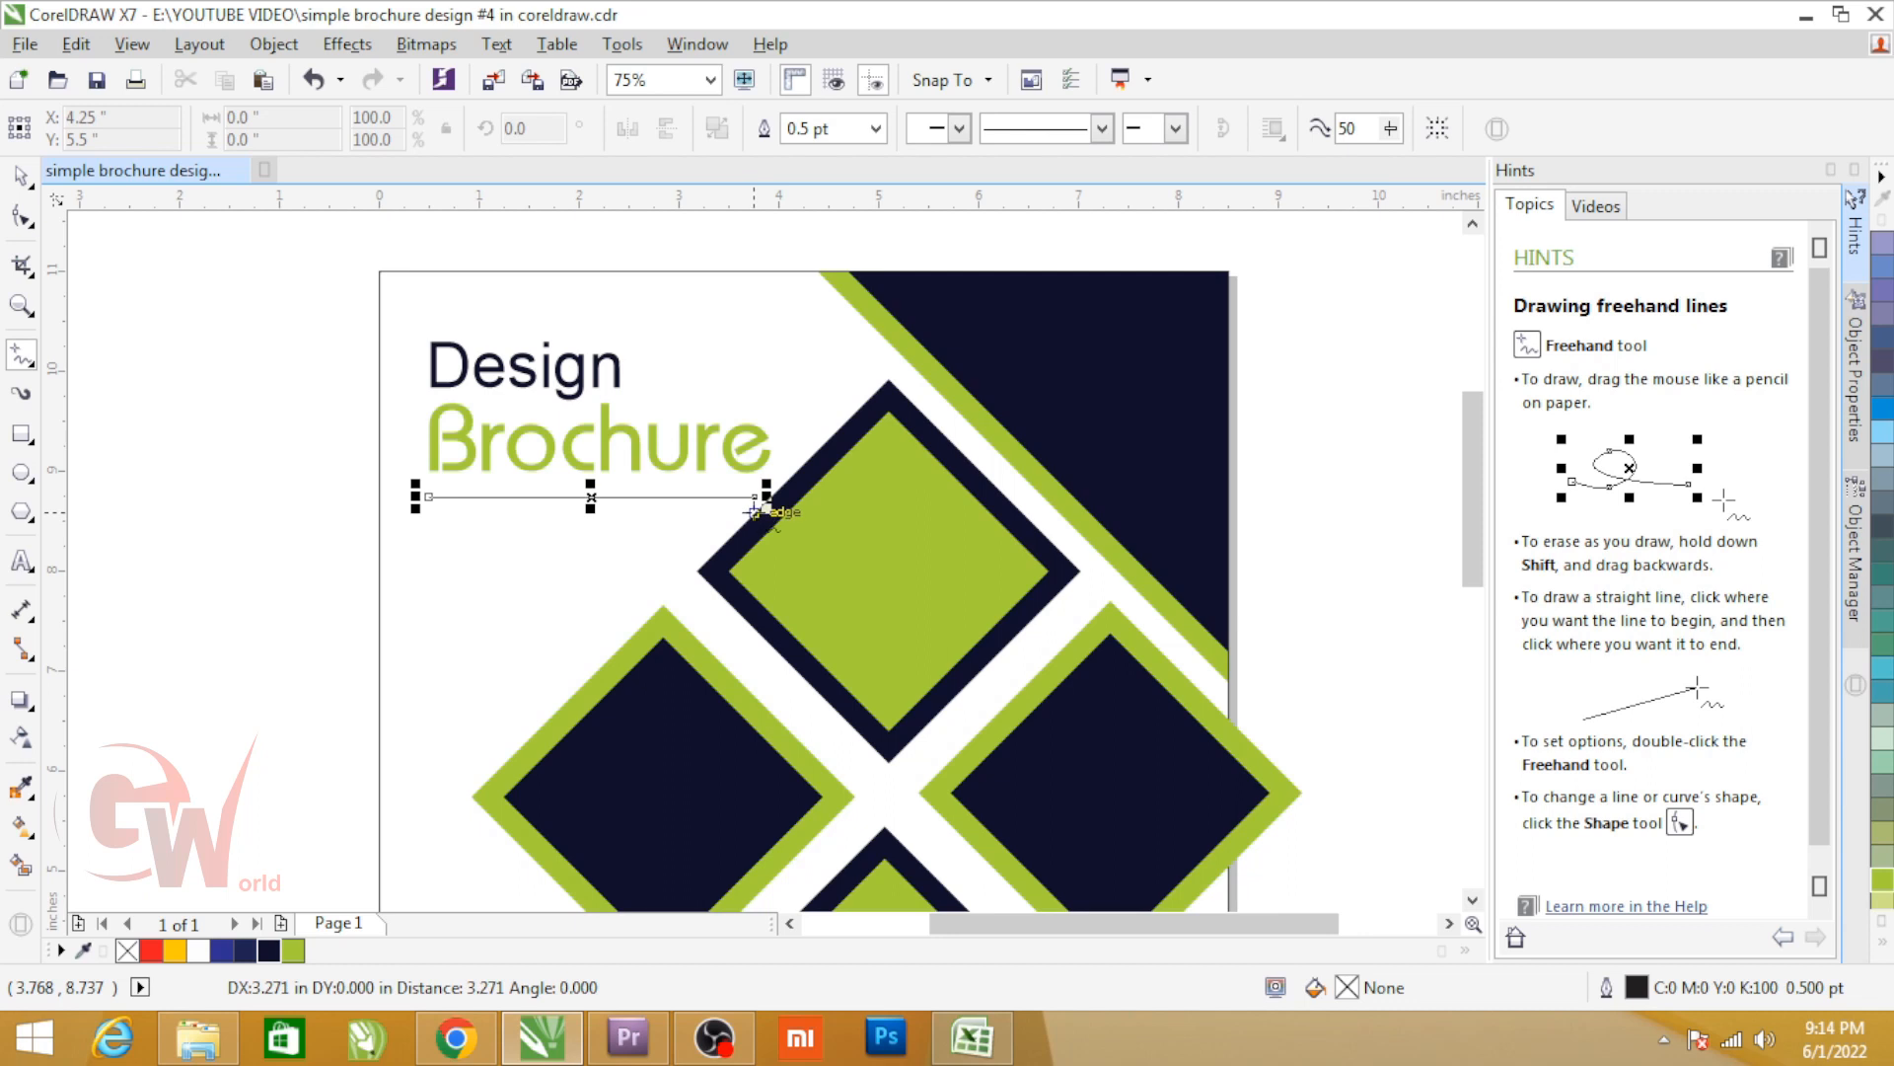
click(755, 511)
key(space)
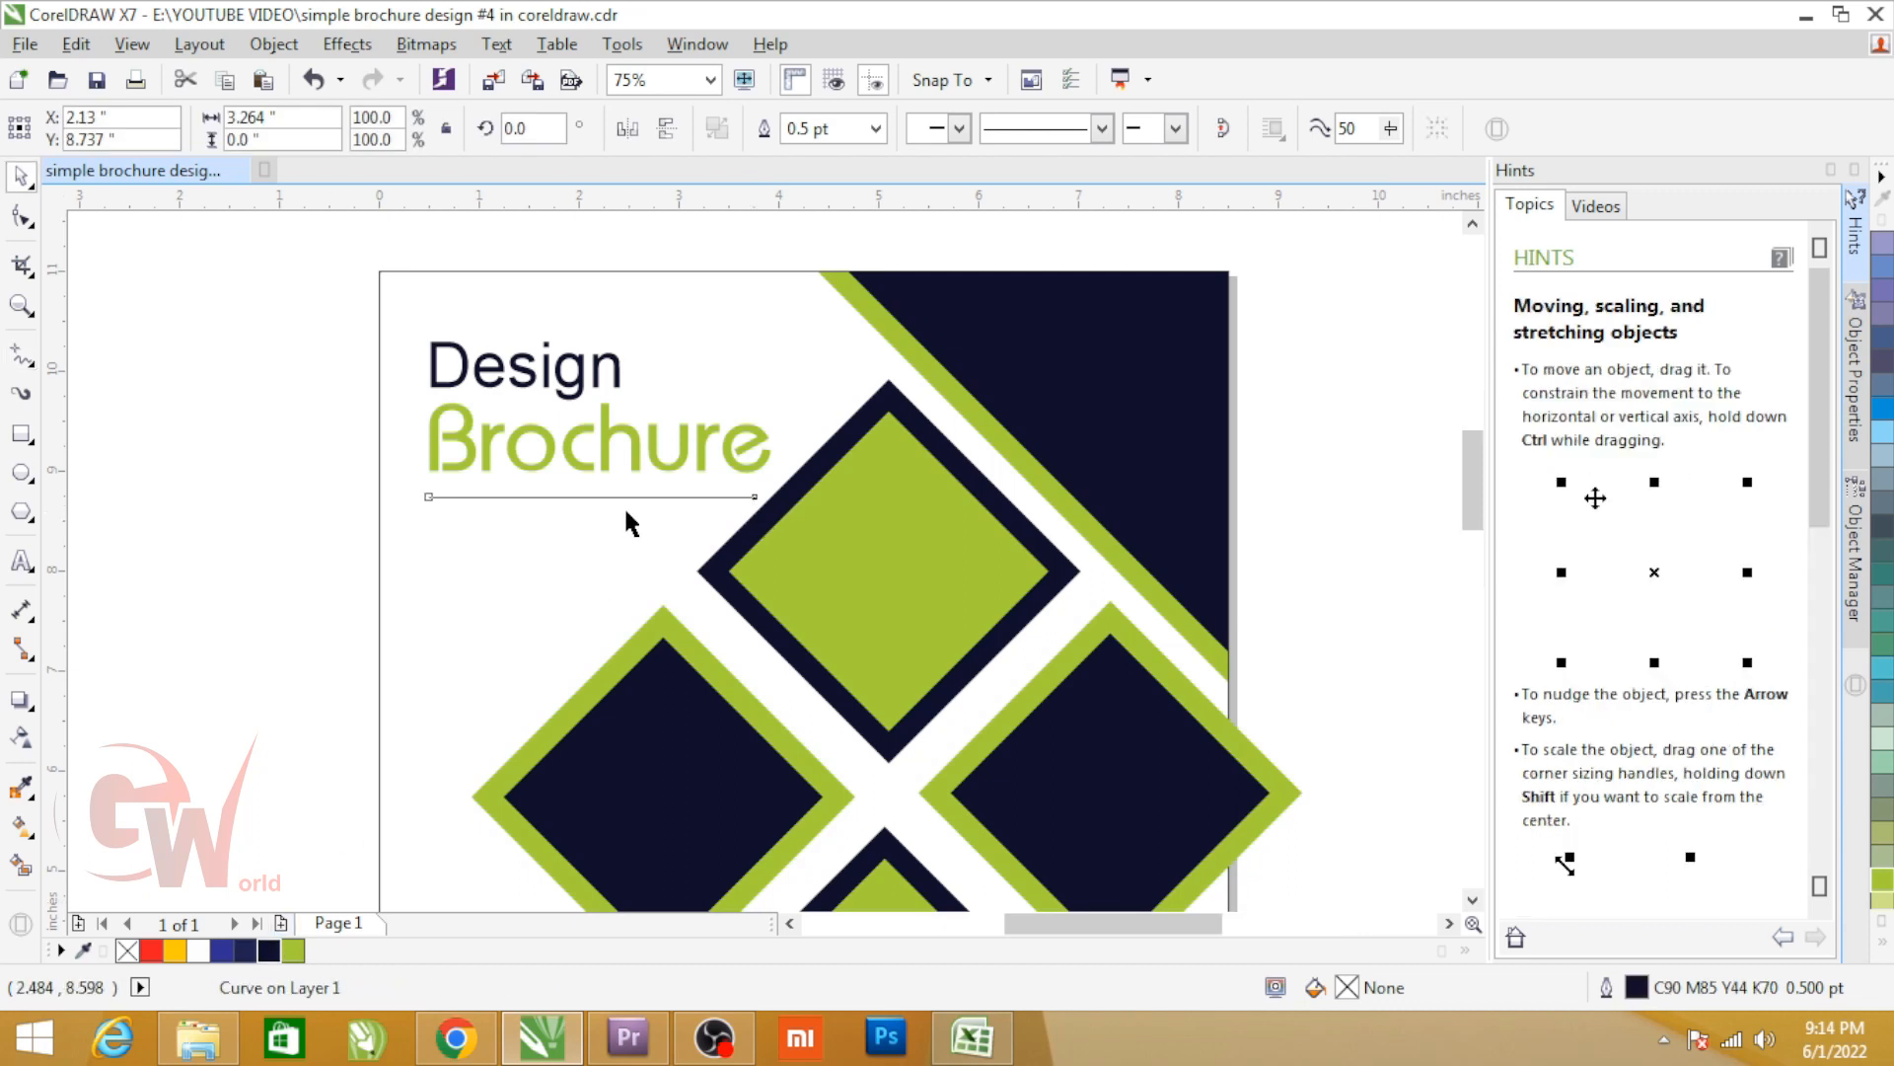
Step: Duplicate the line slightly below itself and give the copy a lime green outline
scroll(626, 520, up, 2)
mouse_move(596, 483)
mouse_down()
mouse_move(592, 517)
mouse_move(577, 505)
mouse_up()
right_click(296, 951)
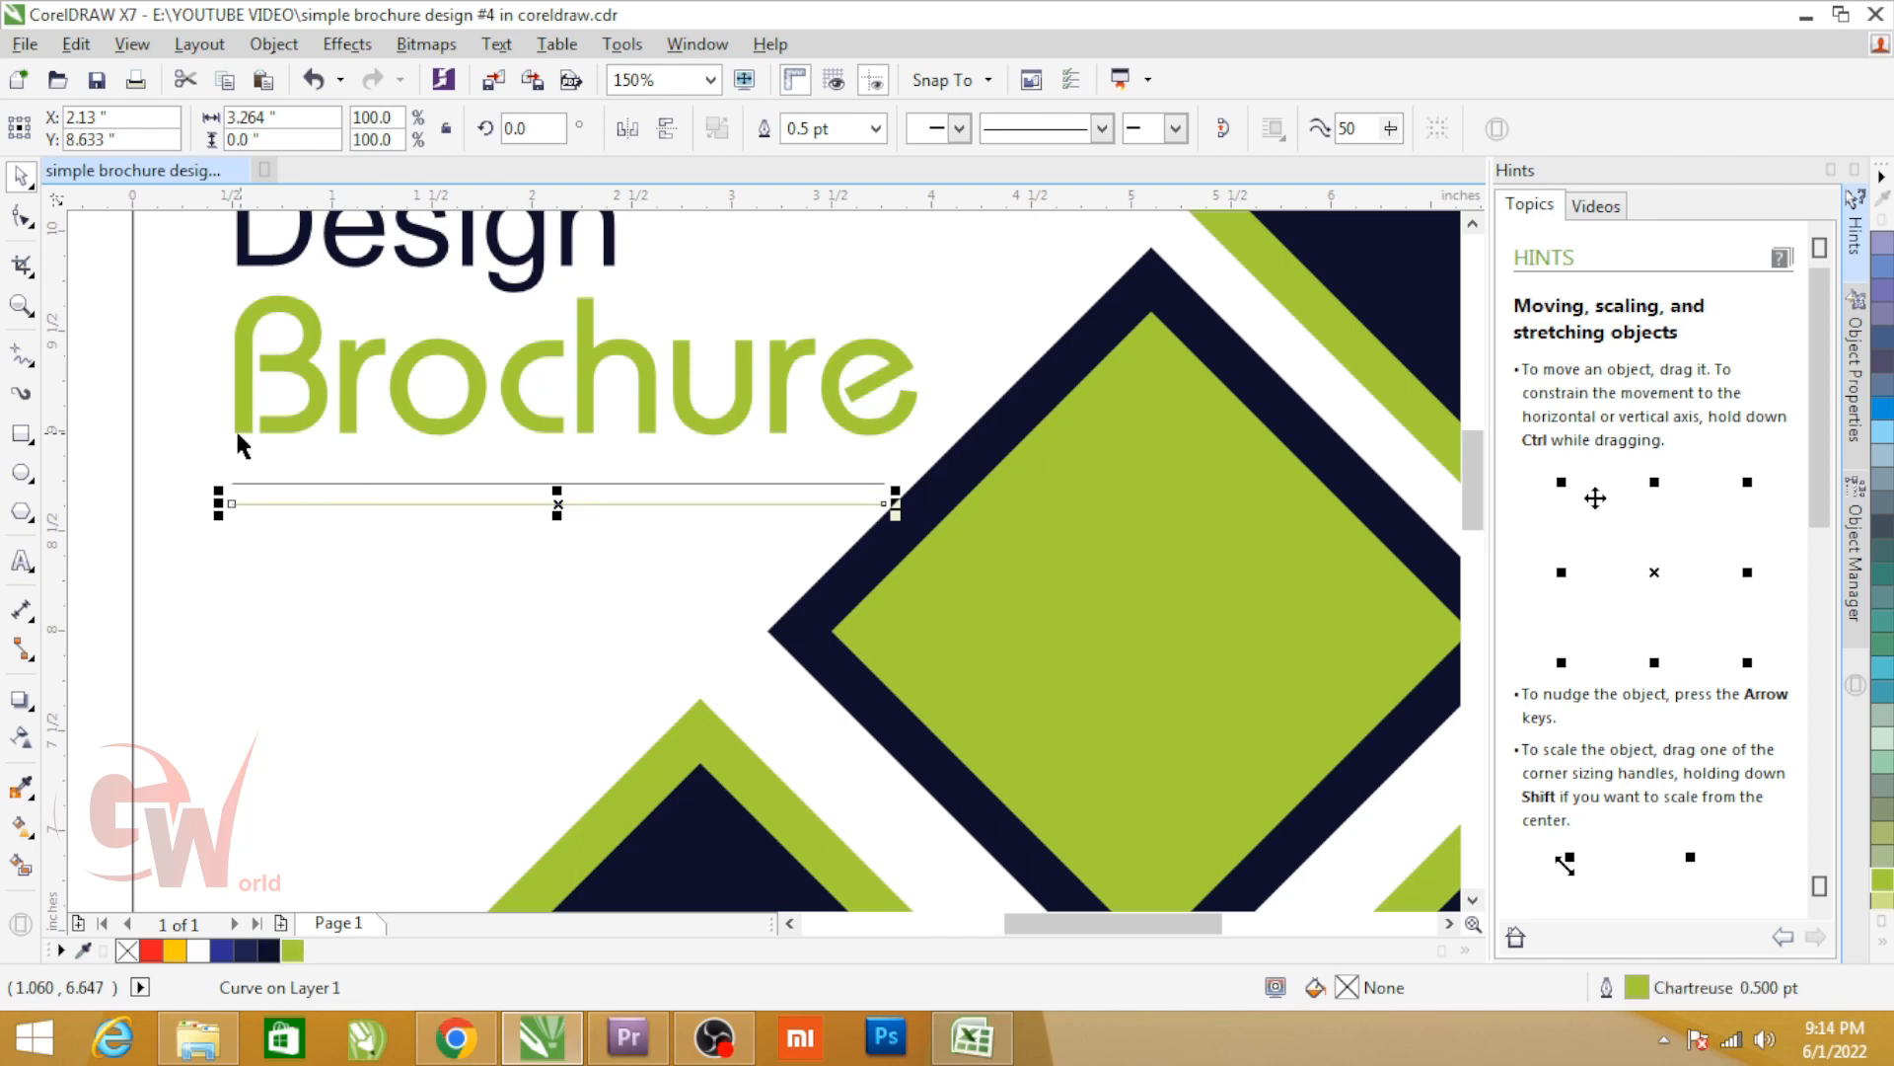
Step: Set the outline width of both lines under "Brochure" to 2 pt
drag(965, 635, 965, 637)
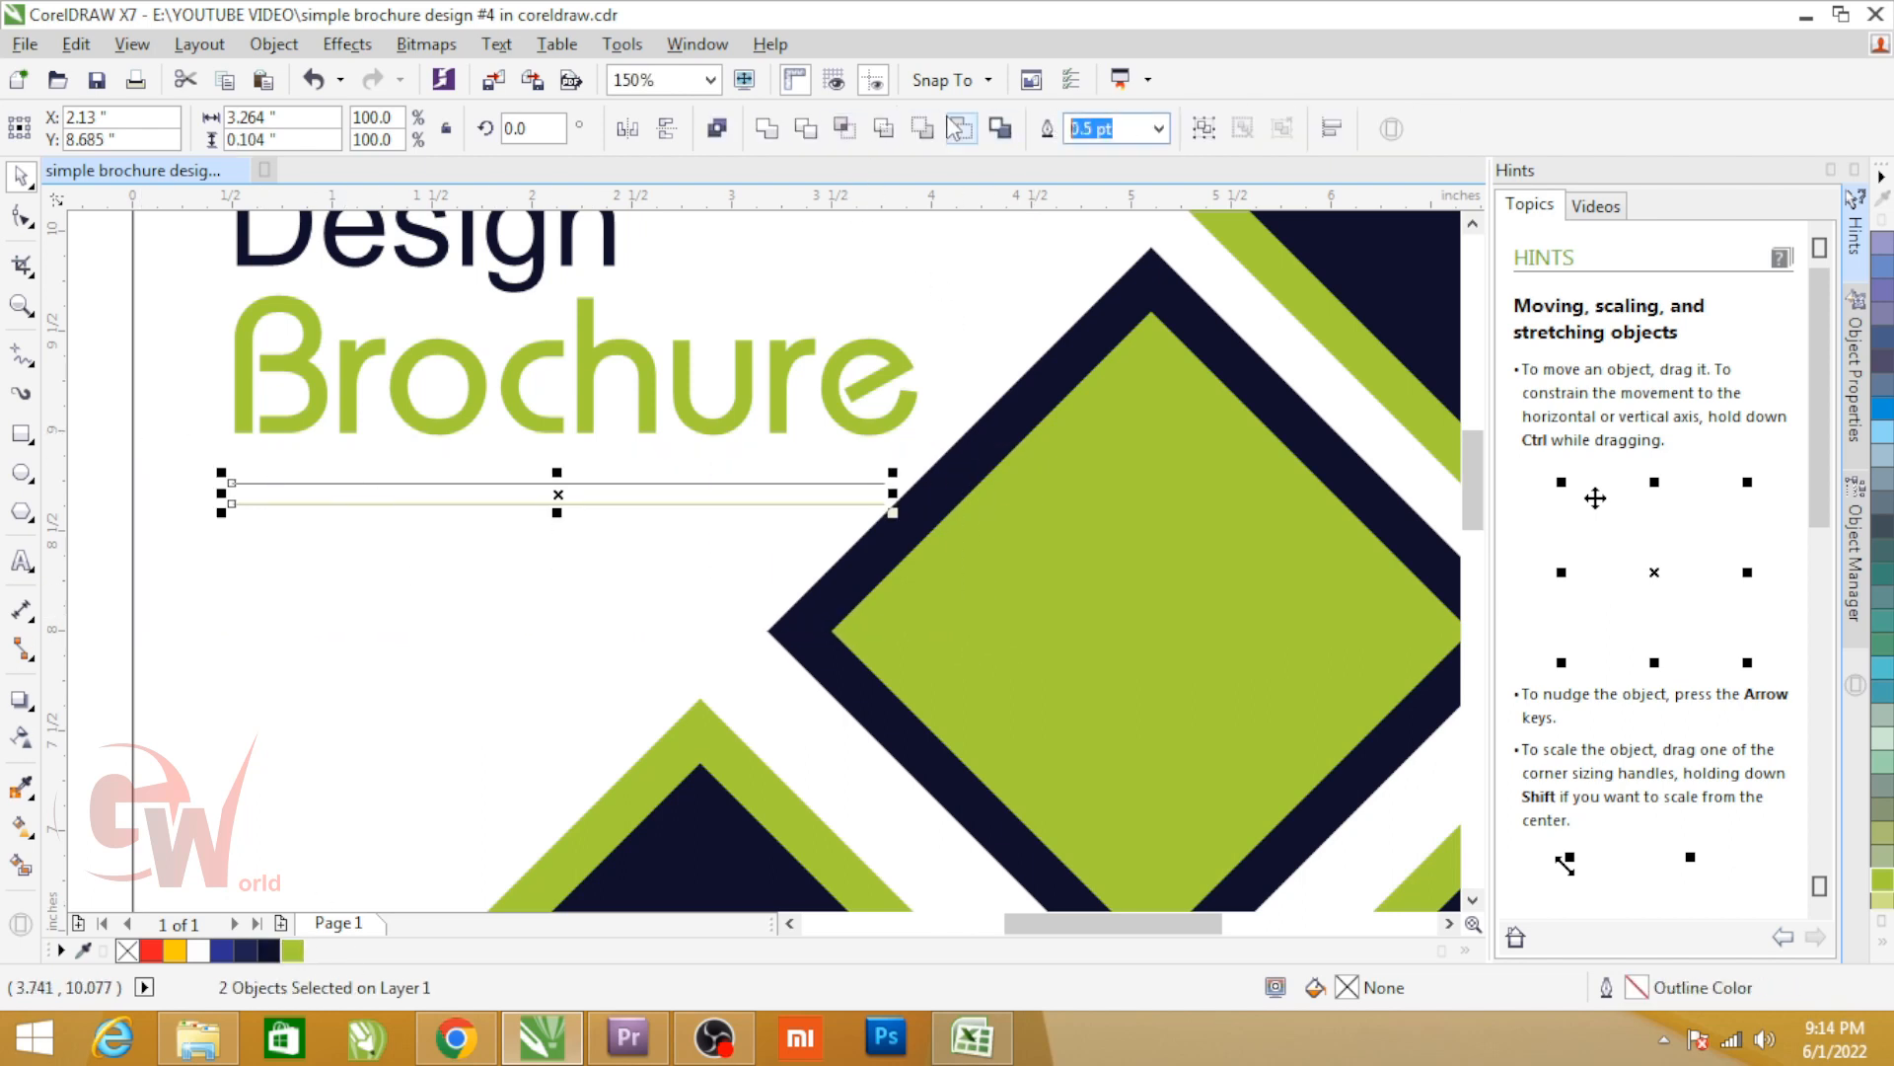
text(2)
key(Return)
scroll(854, 301, down, 5)
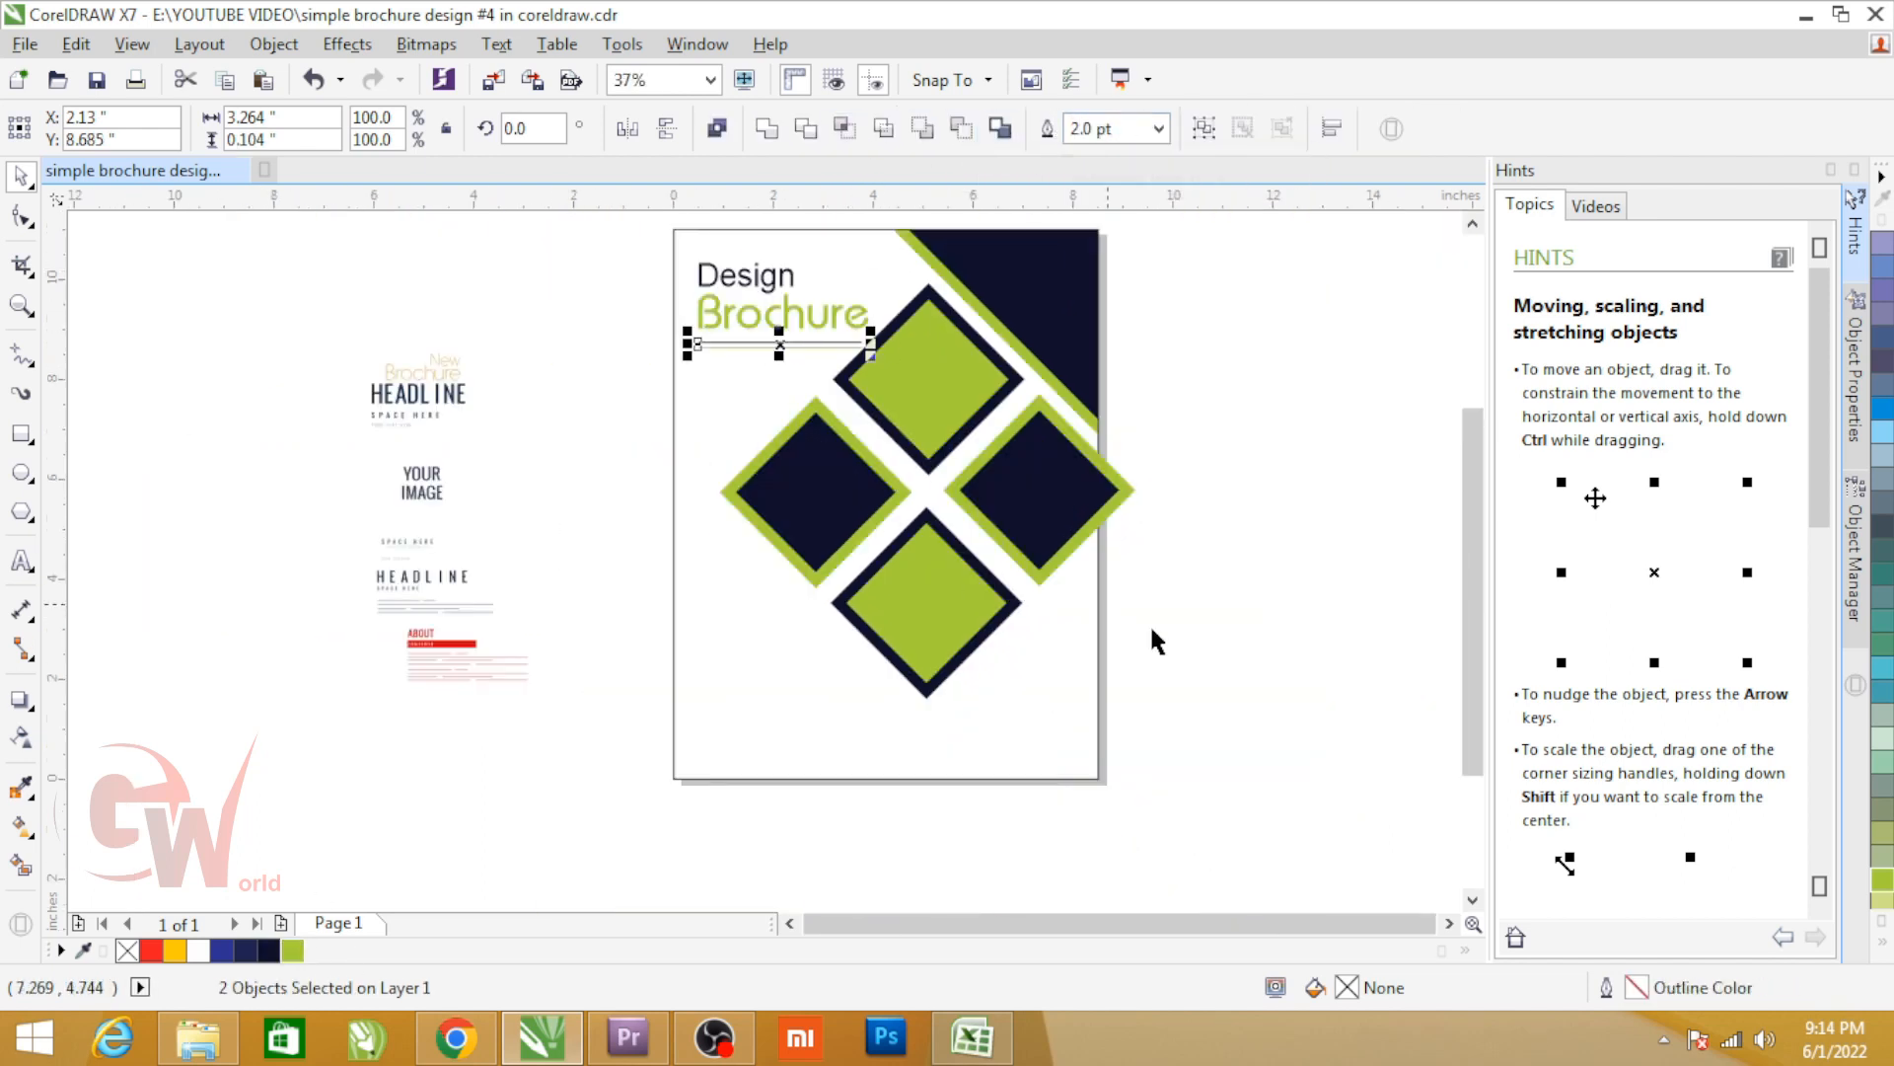
click(1150, 634)
drag(1258, 724, 1263, 727)
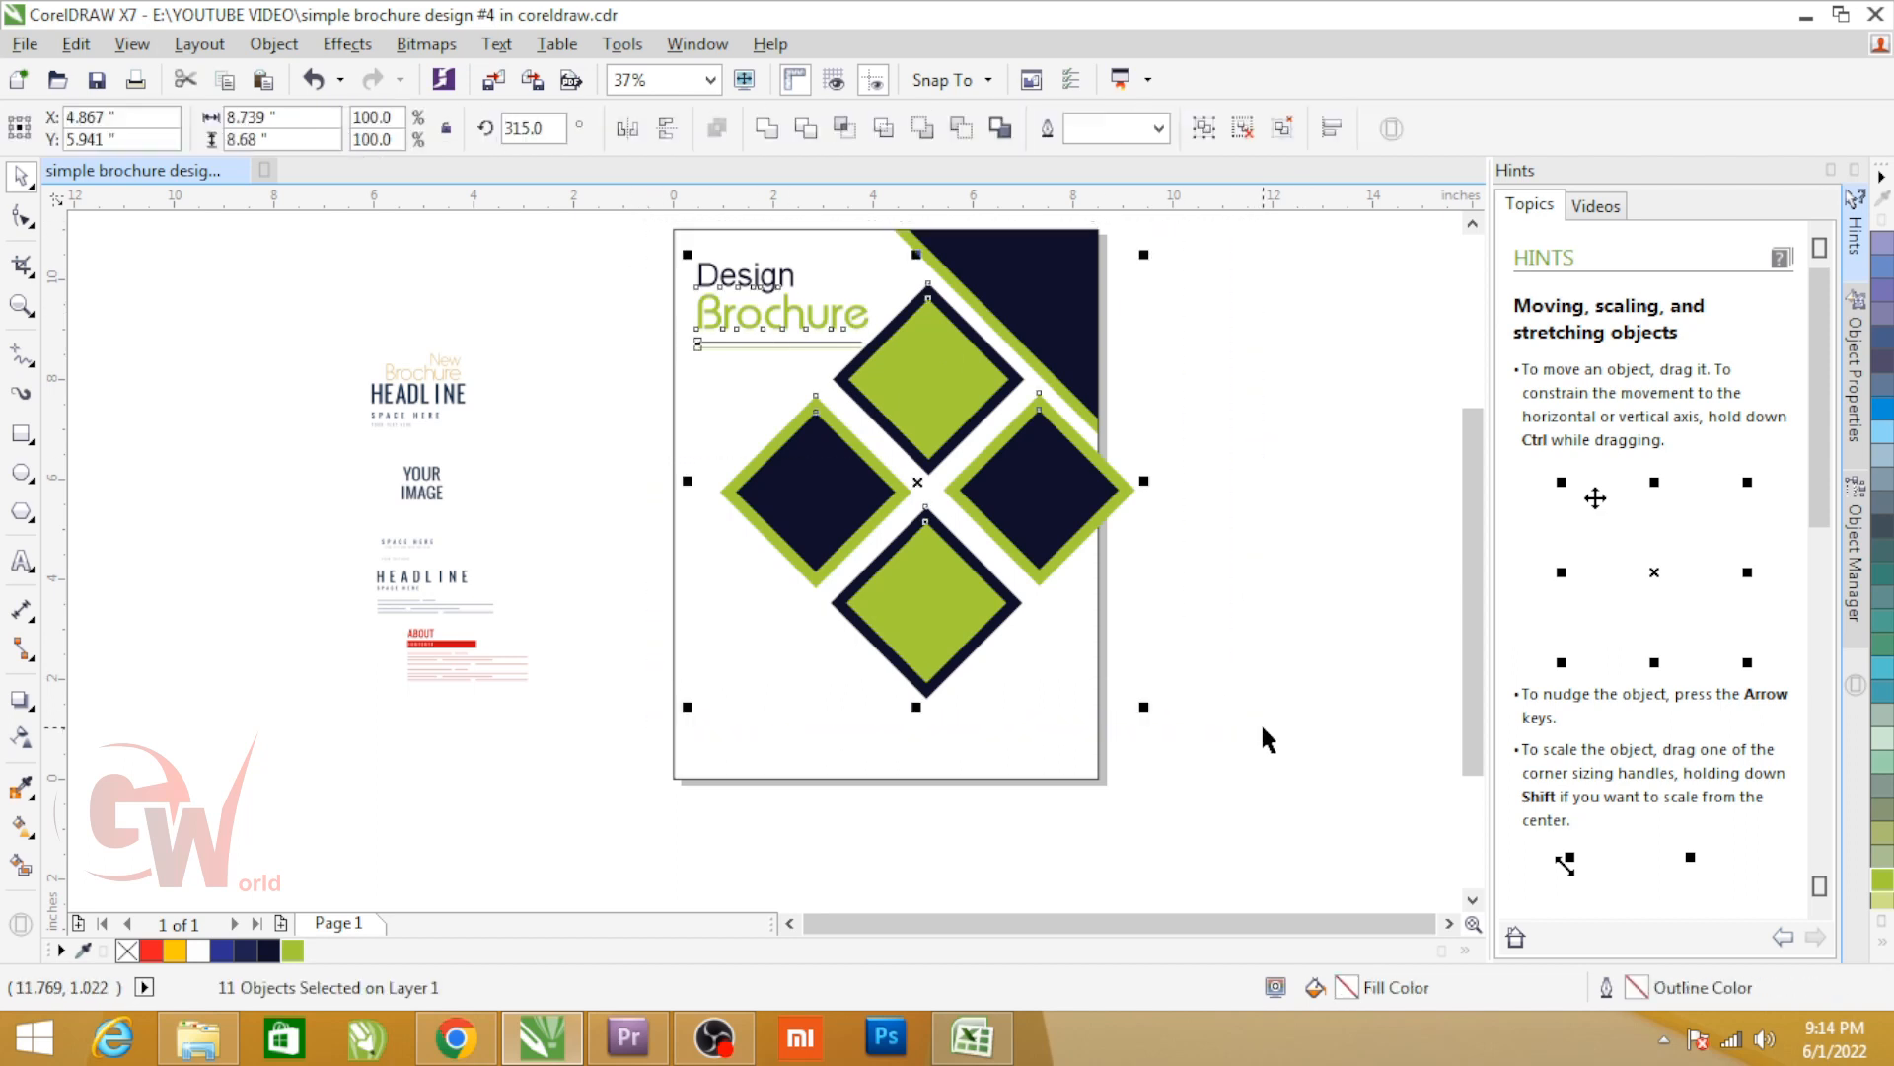
click(1275, 656)
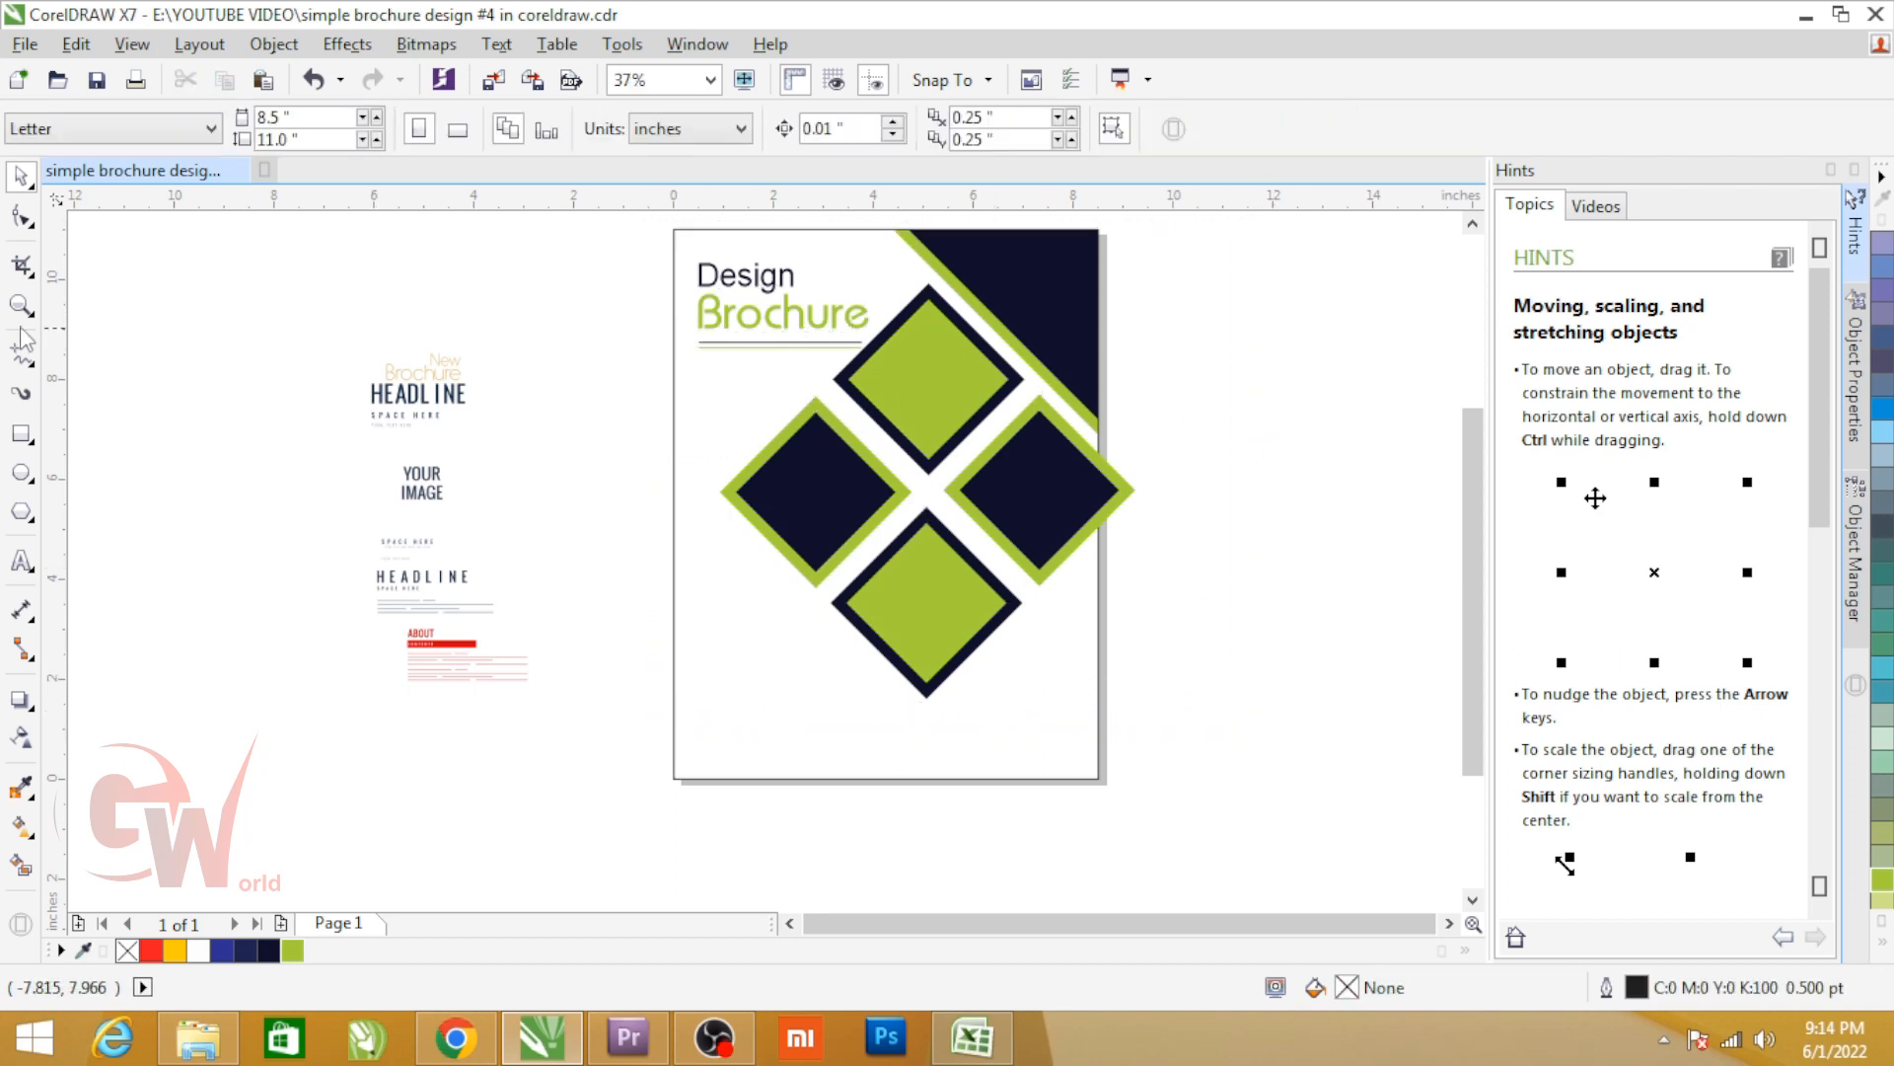
Step: Draw a large square, rotate it to 315 degrees and place it over the page's lower-right corner
click(21, 433)
drag(740, 712, 939, 842)
scroll(888, 809, down, 1)
key(space)
click(921, 787)
drag(944, 639, 955, 786)
drag(829, 789, 1097, 708)
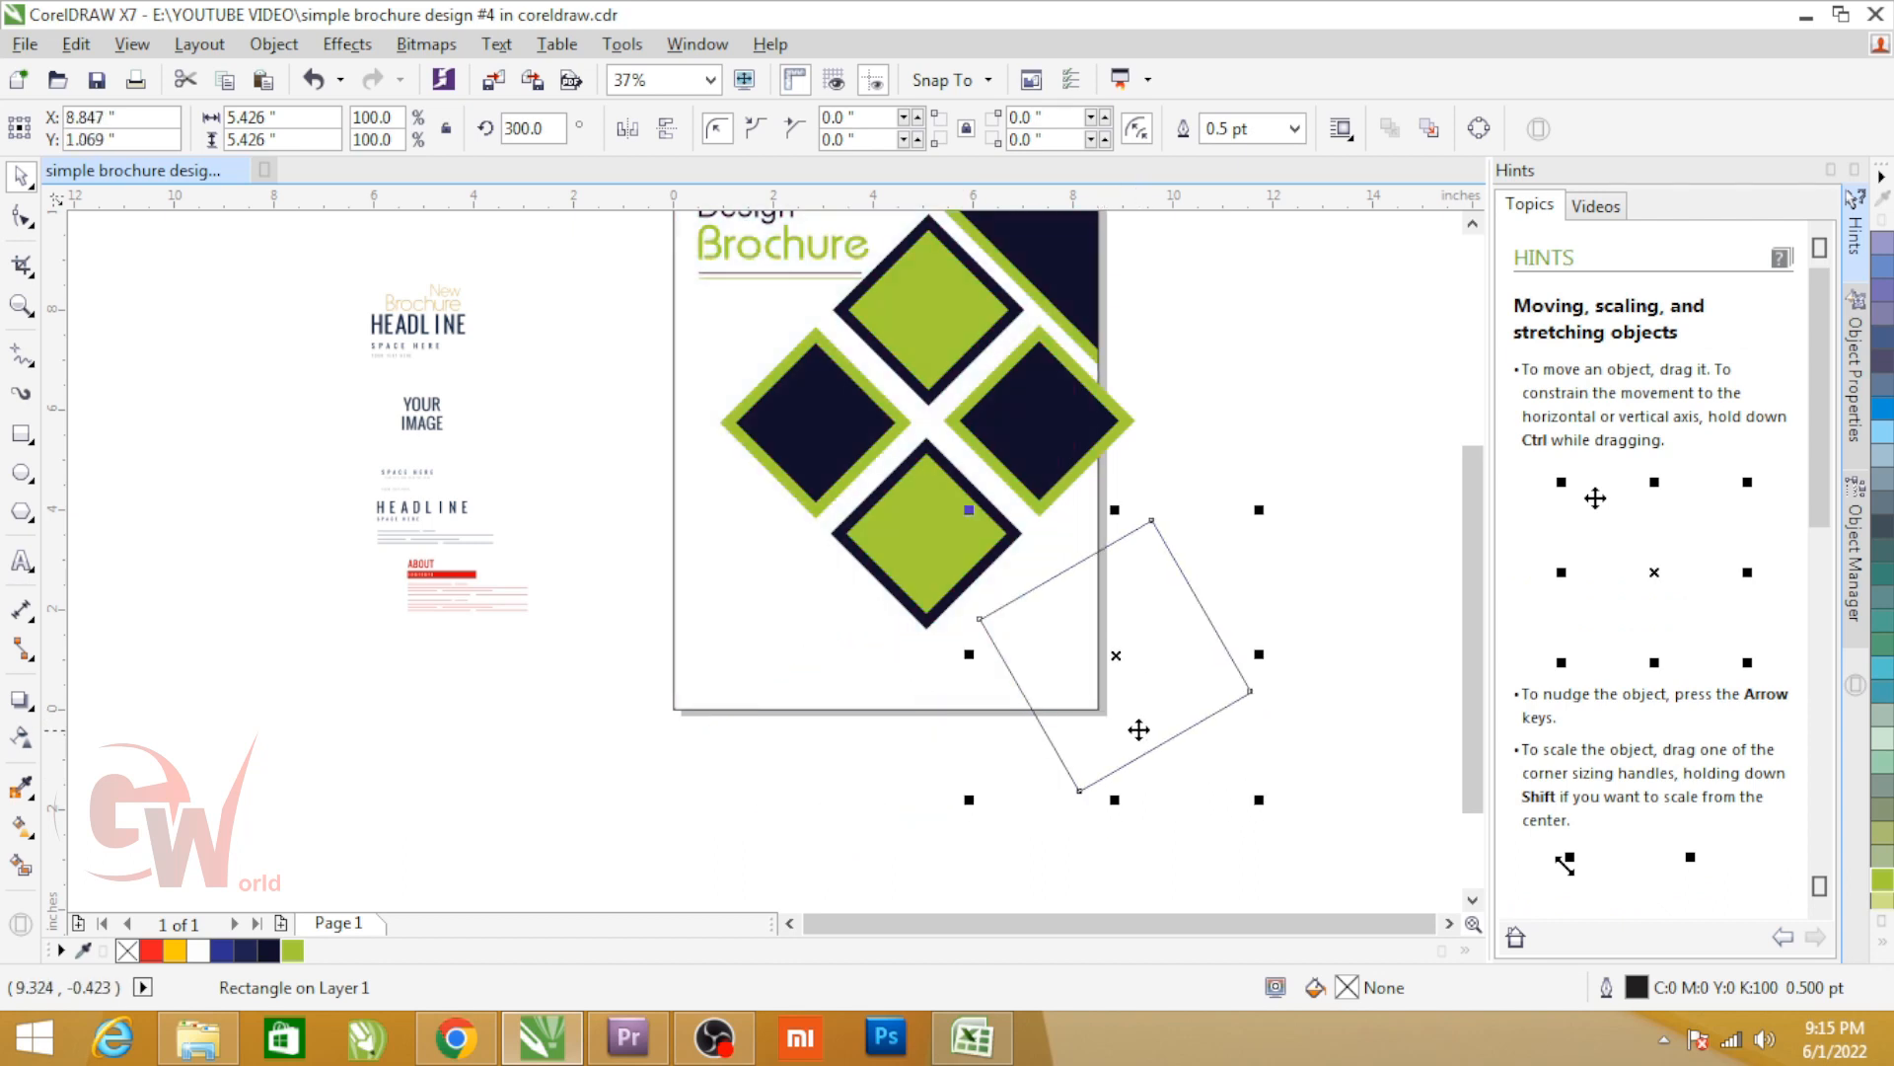
click(1135, 721)
drag(961, 811, 1095, 735)
click(1172, 707)
Step: Duplicate the diamond outline to the lower left, enlarge it to about 12.45 inches, and fit both outlines around the lowest framed diamond
drag(1154, 661, 698, 569)
drag(845, 677, 1003, 827)
drag(857, 643, 804, 660)
drag(939, 846, 815, 634)
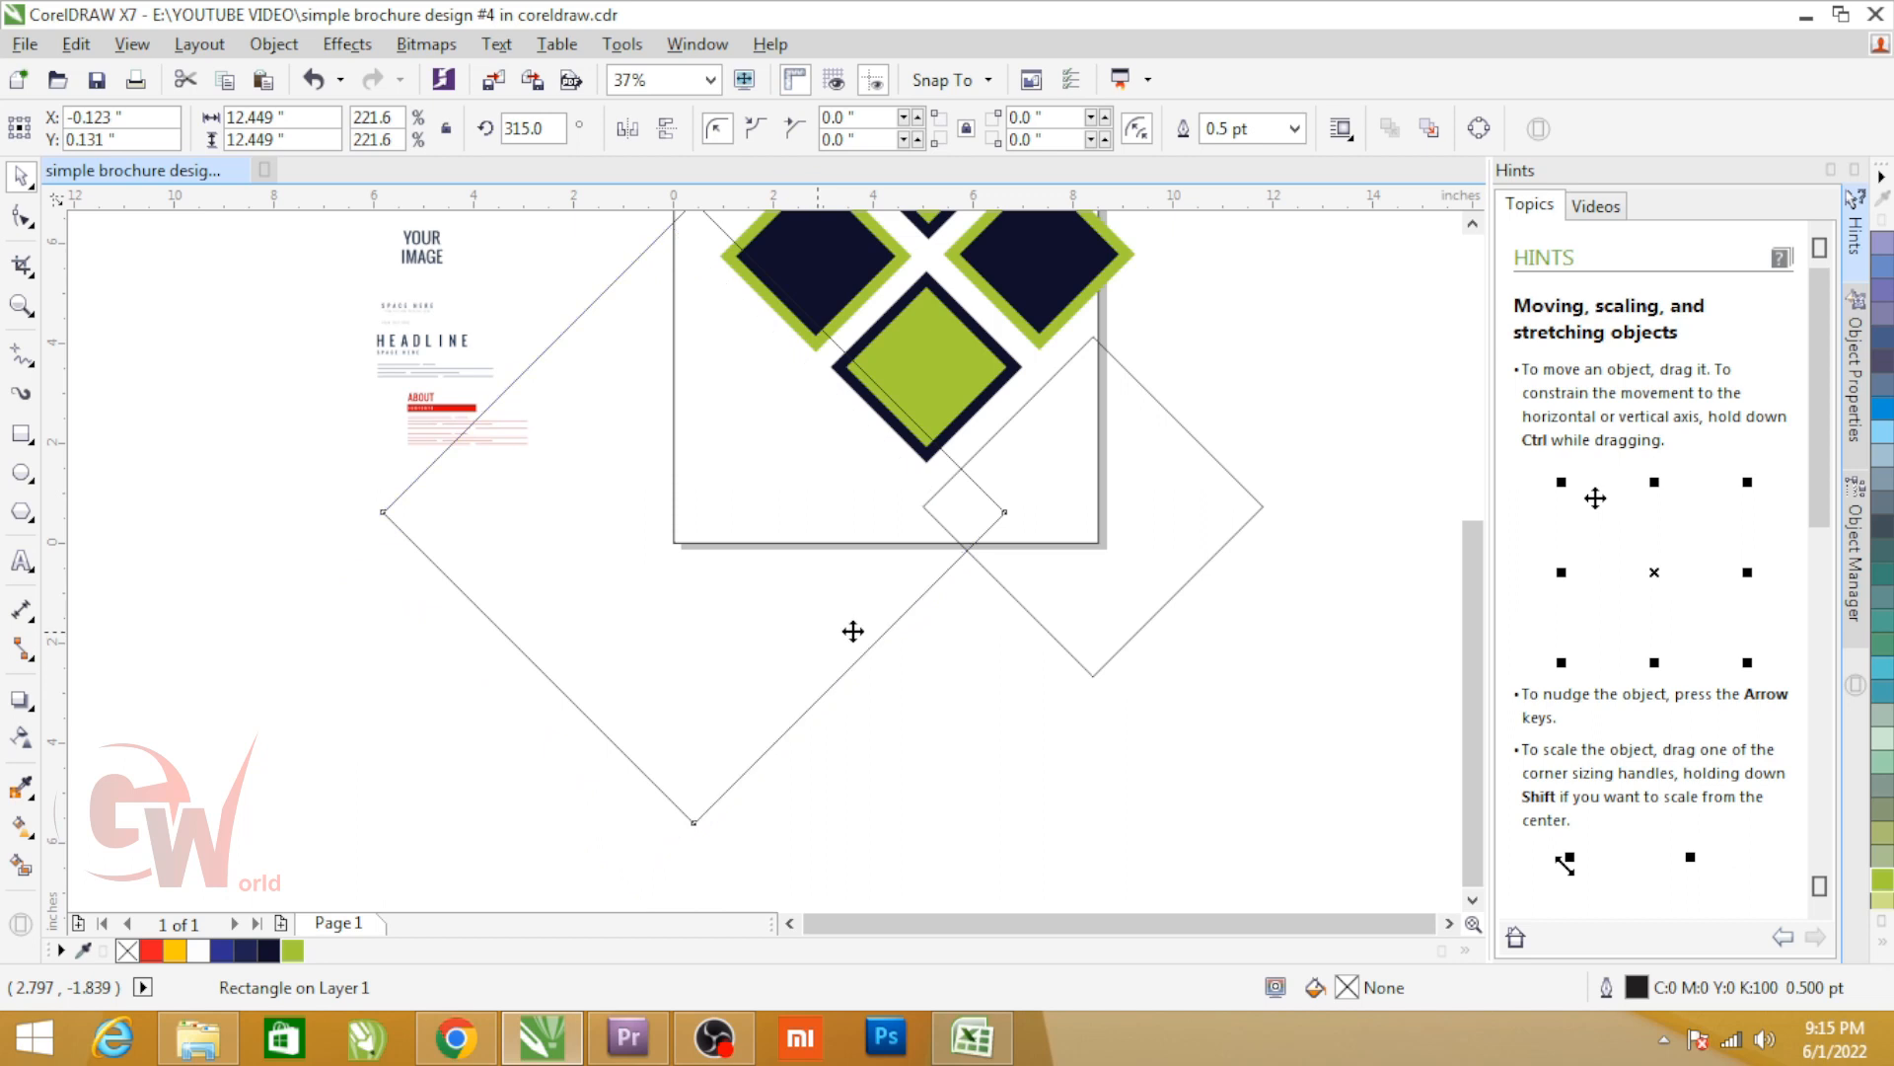
drag(1089, 607, 1080, 592)
Step: Weld the two large diamond outlines and pull the inner node on the lower edge well below the page
shift+click(863, 587)
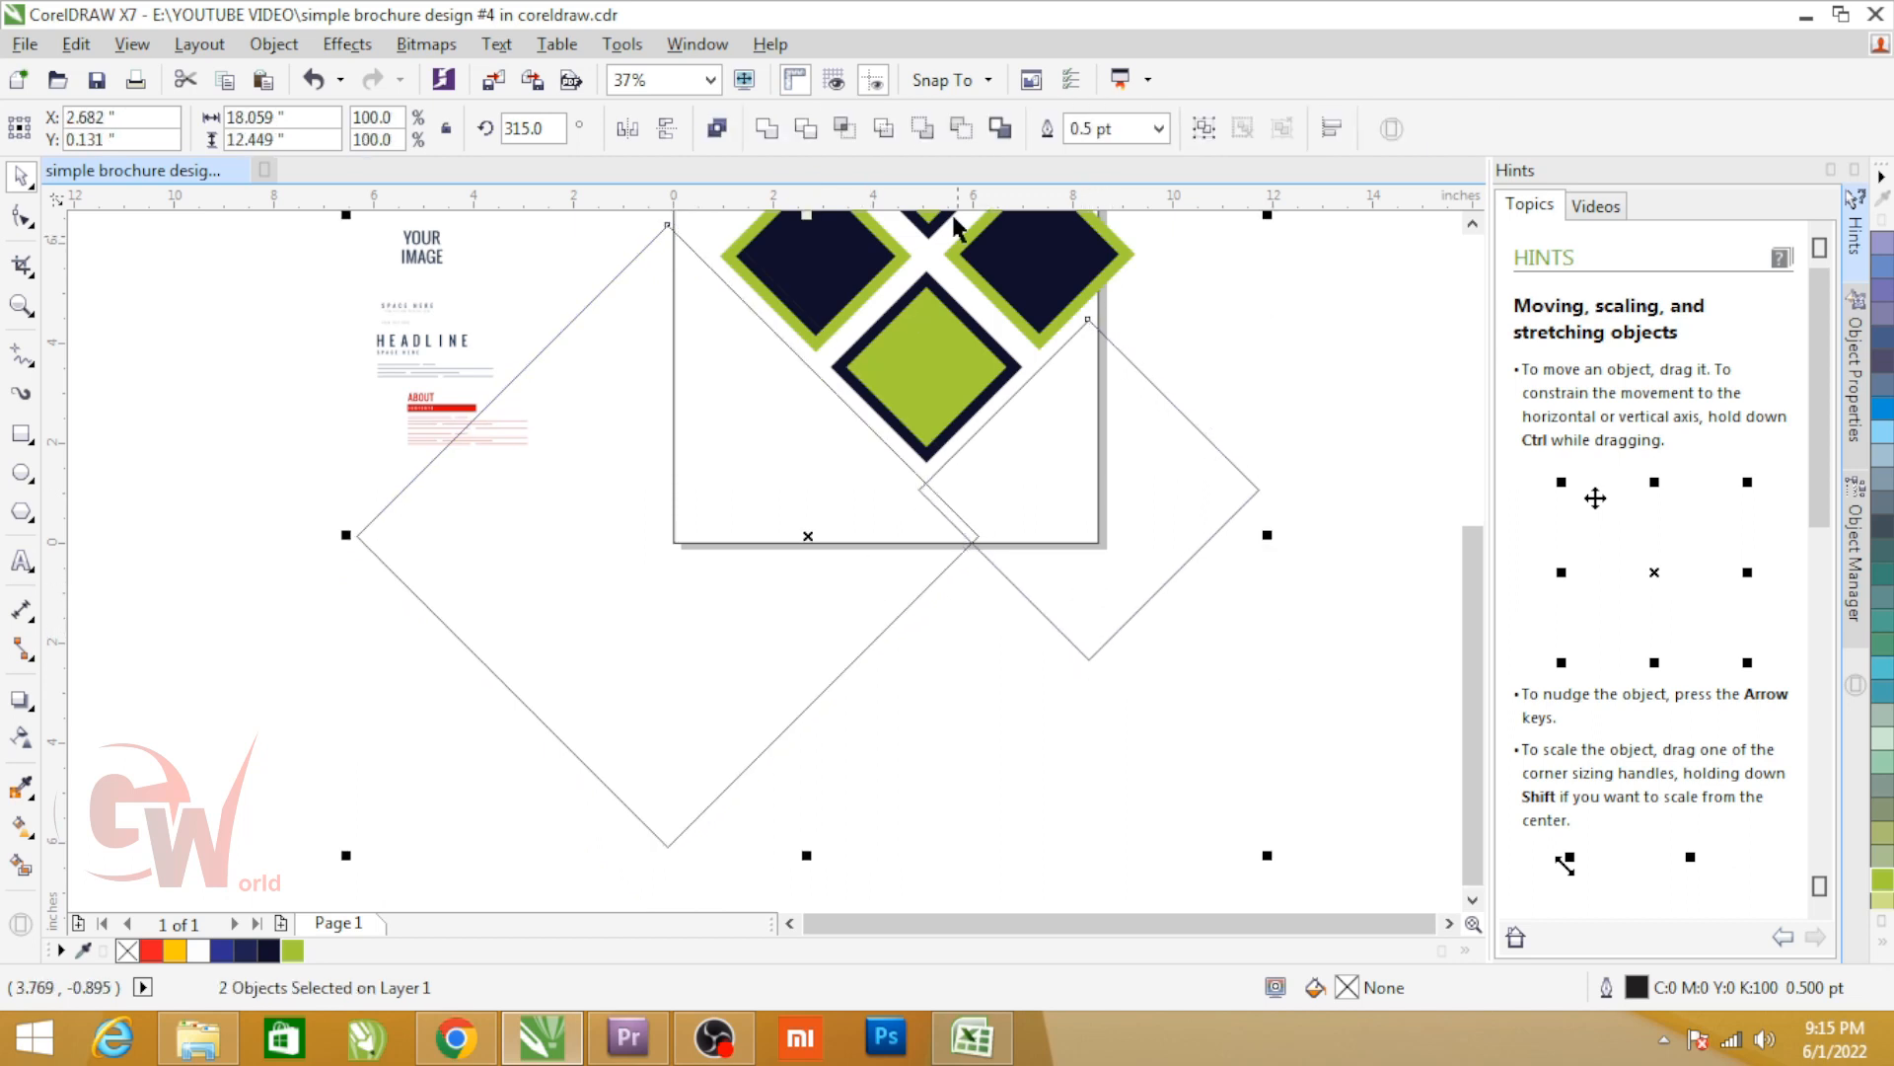
click(806, 129)
shift+click(1021, 588)
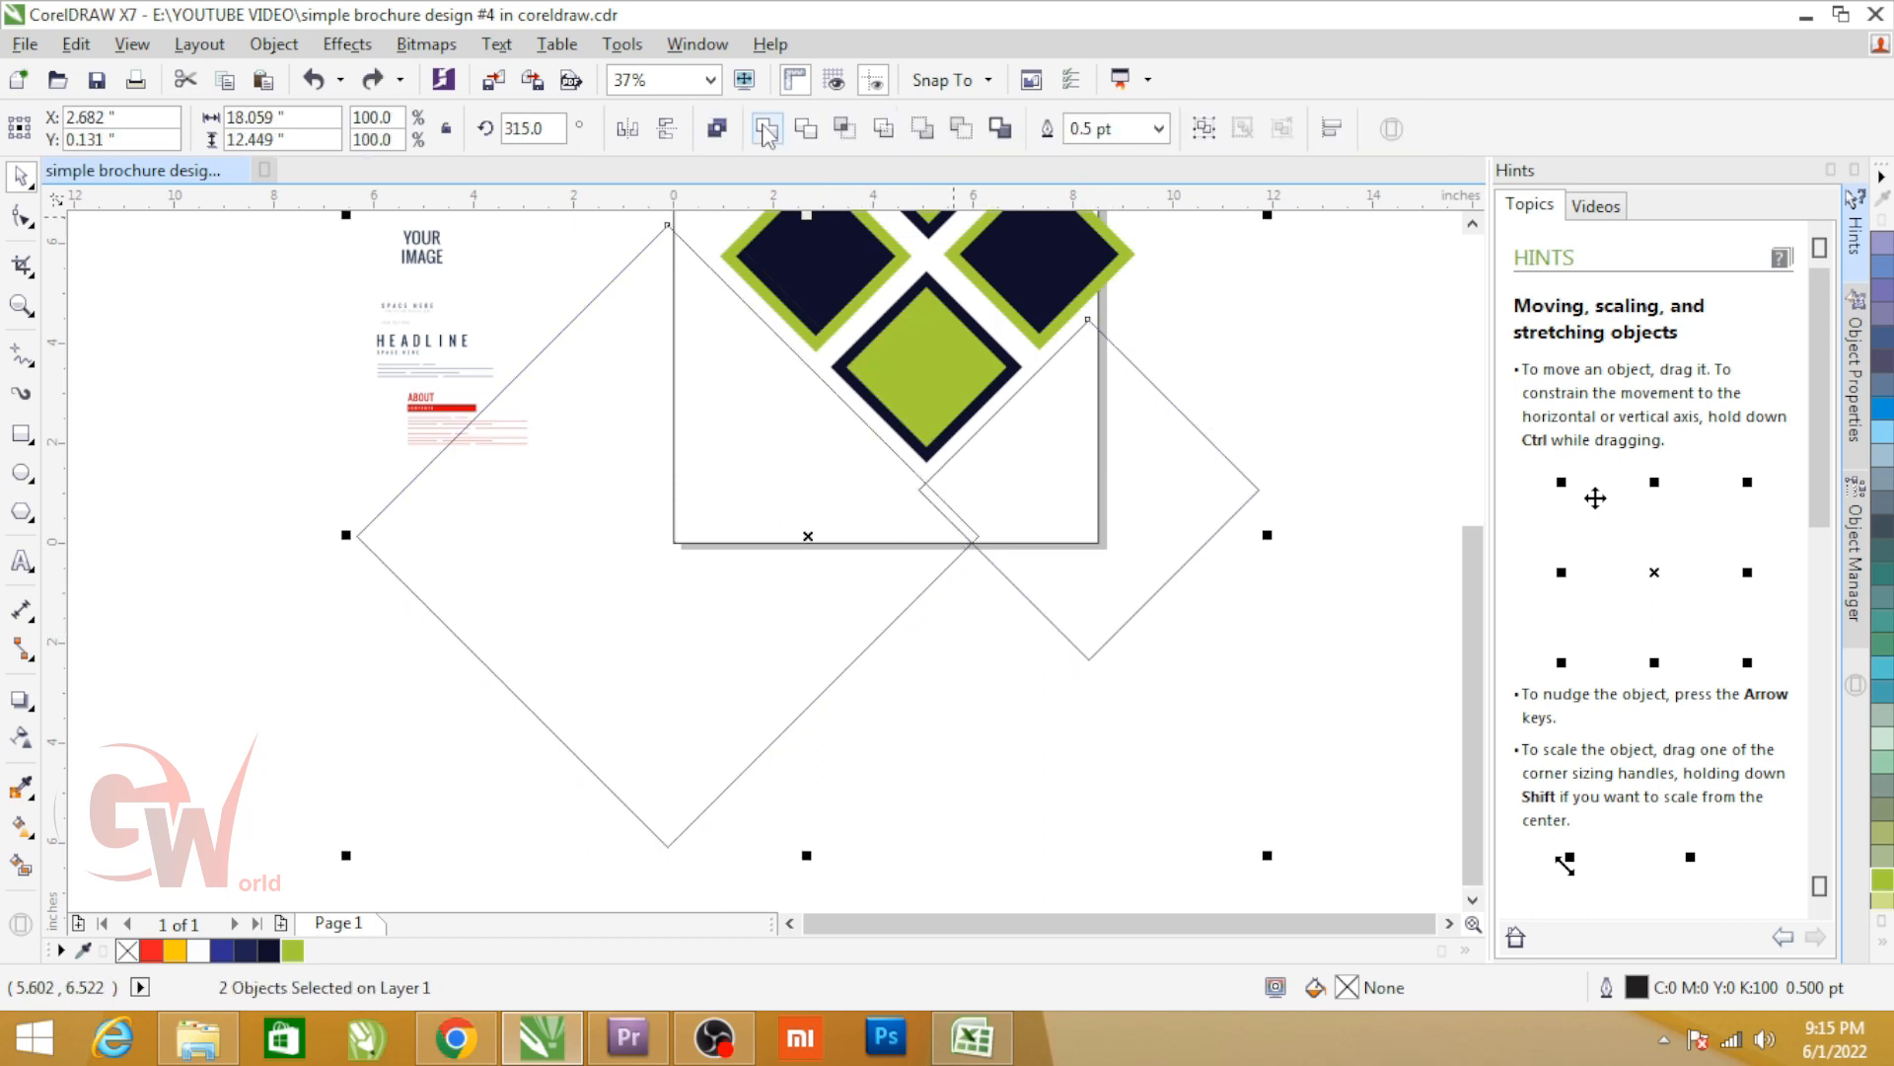
key(ctrl+l)
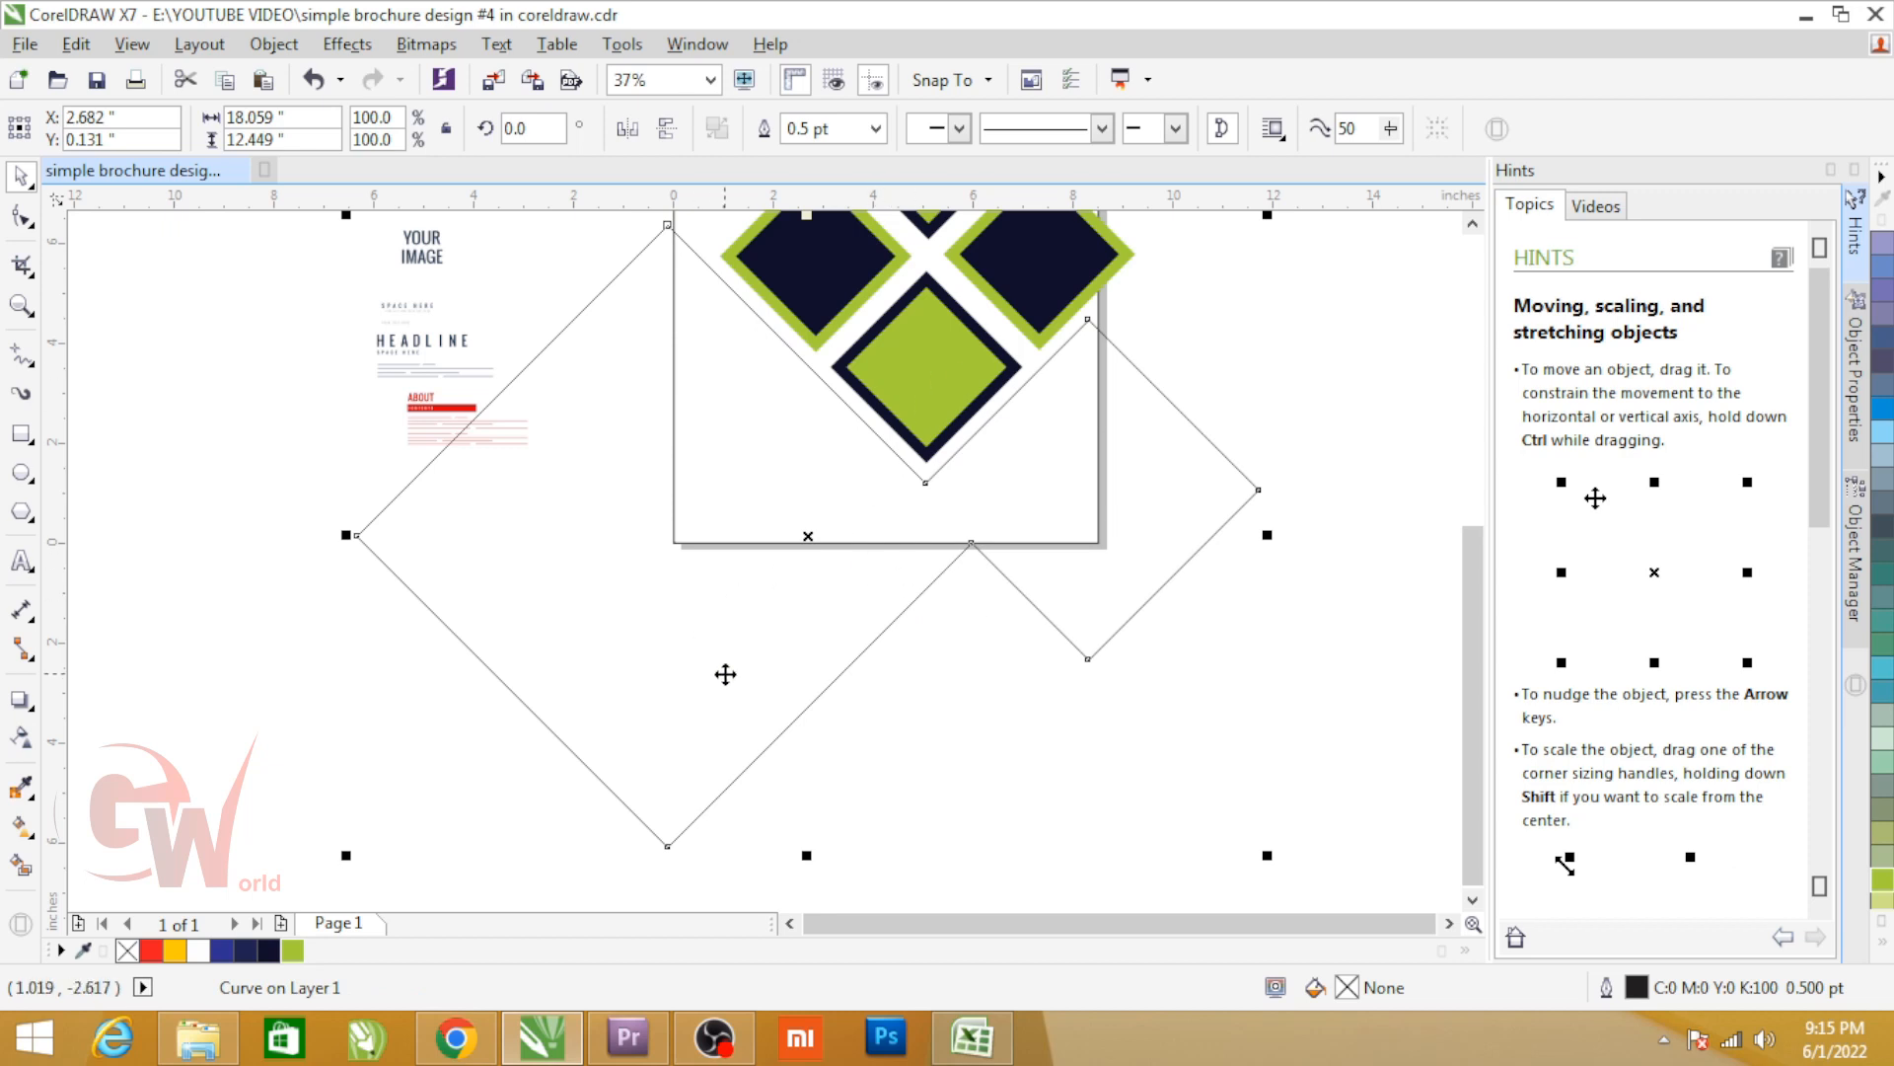
key(F10)
drag(971, 541, 970, 765)
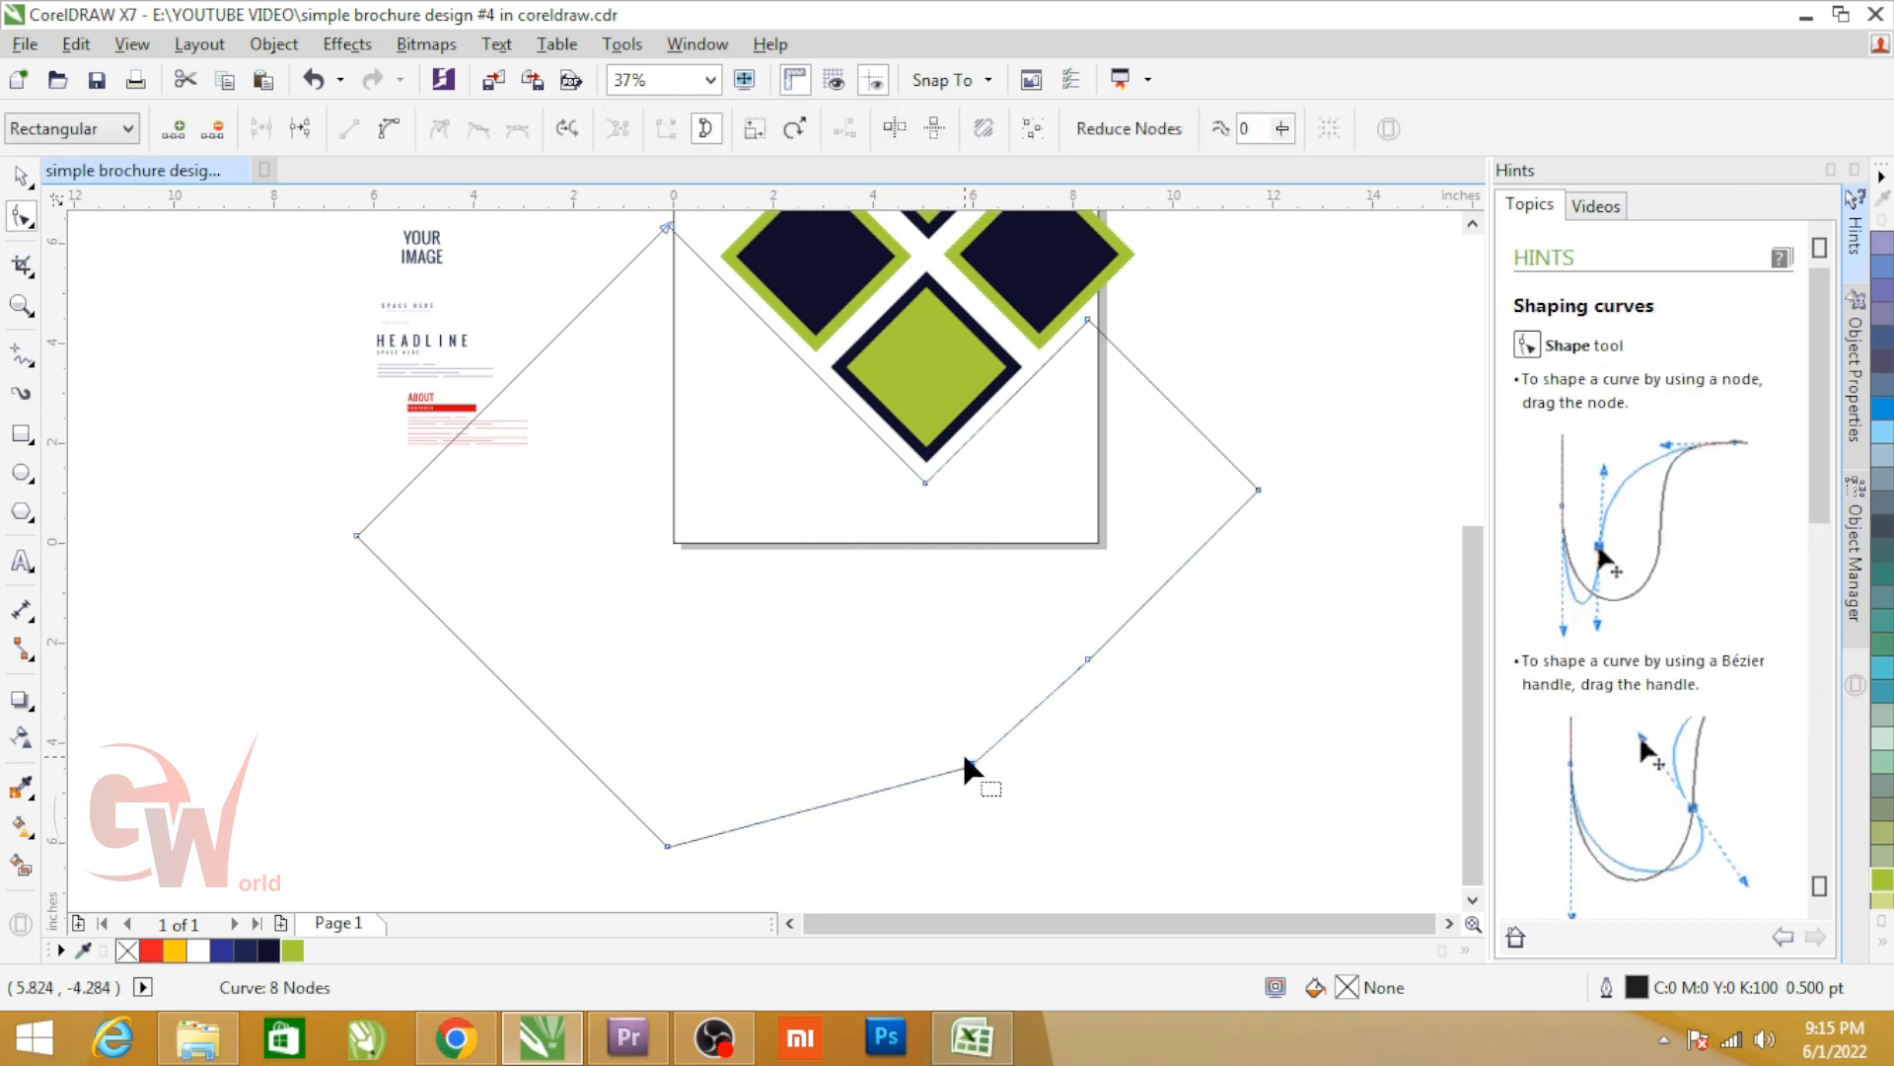
key(space)
Step: Fill the welded shape with lime green and remove its outline
click(293, 950)
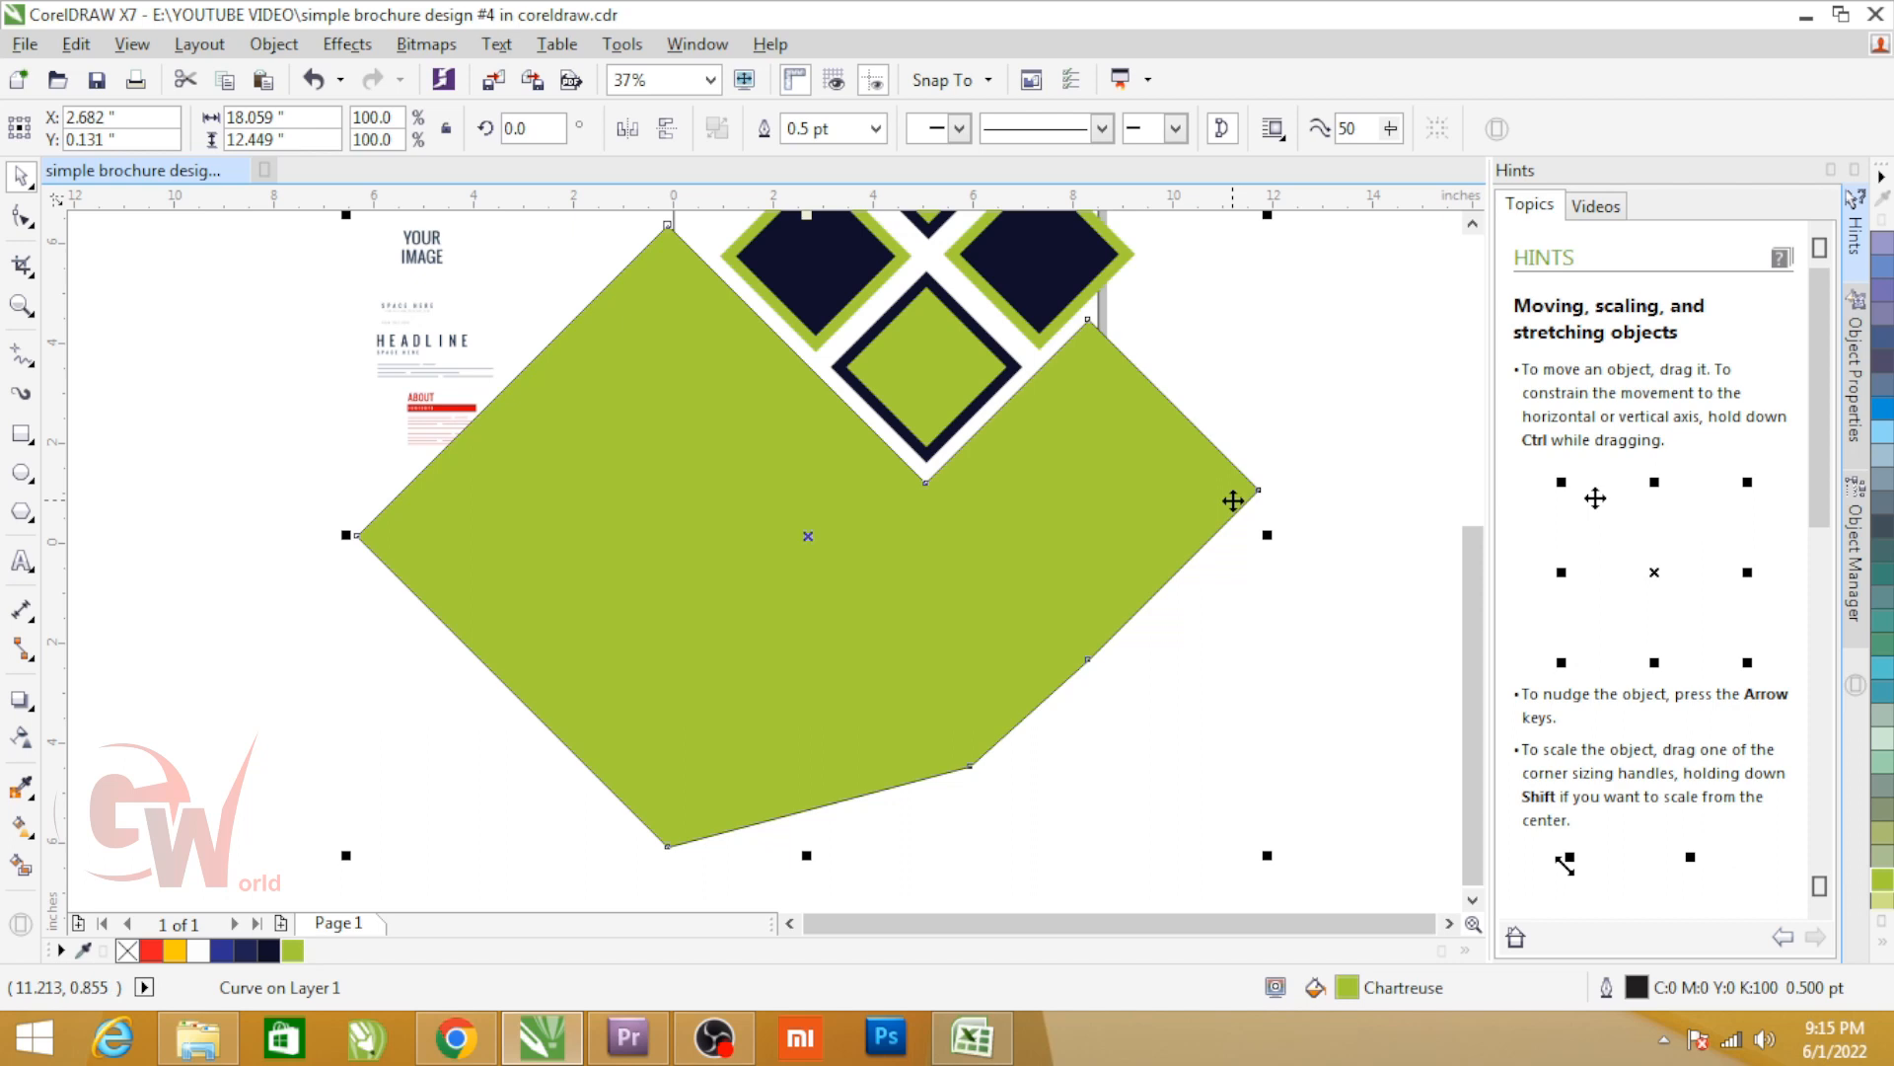
scroll(943, 567, down, 2)
scroll(1129, 409, up, 2)
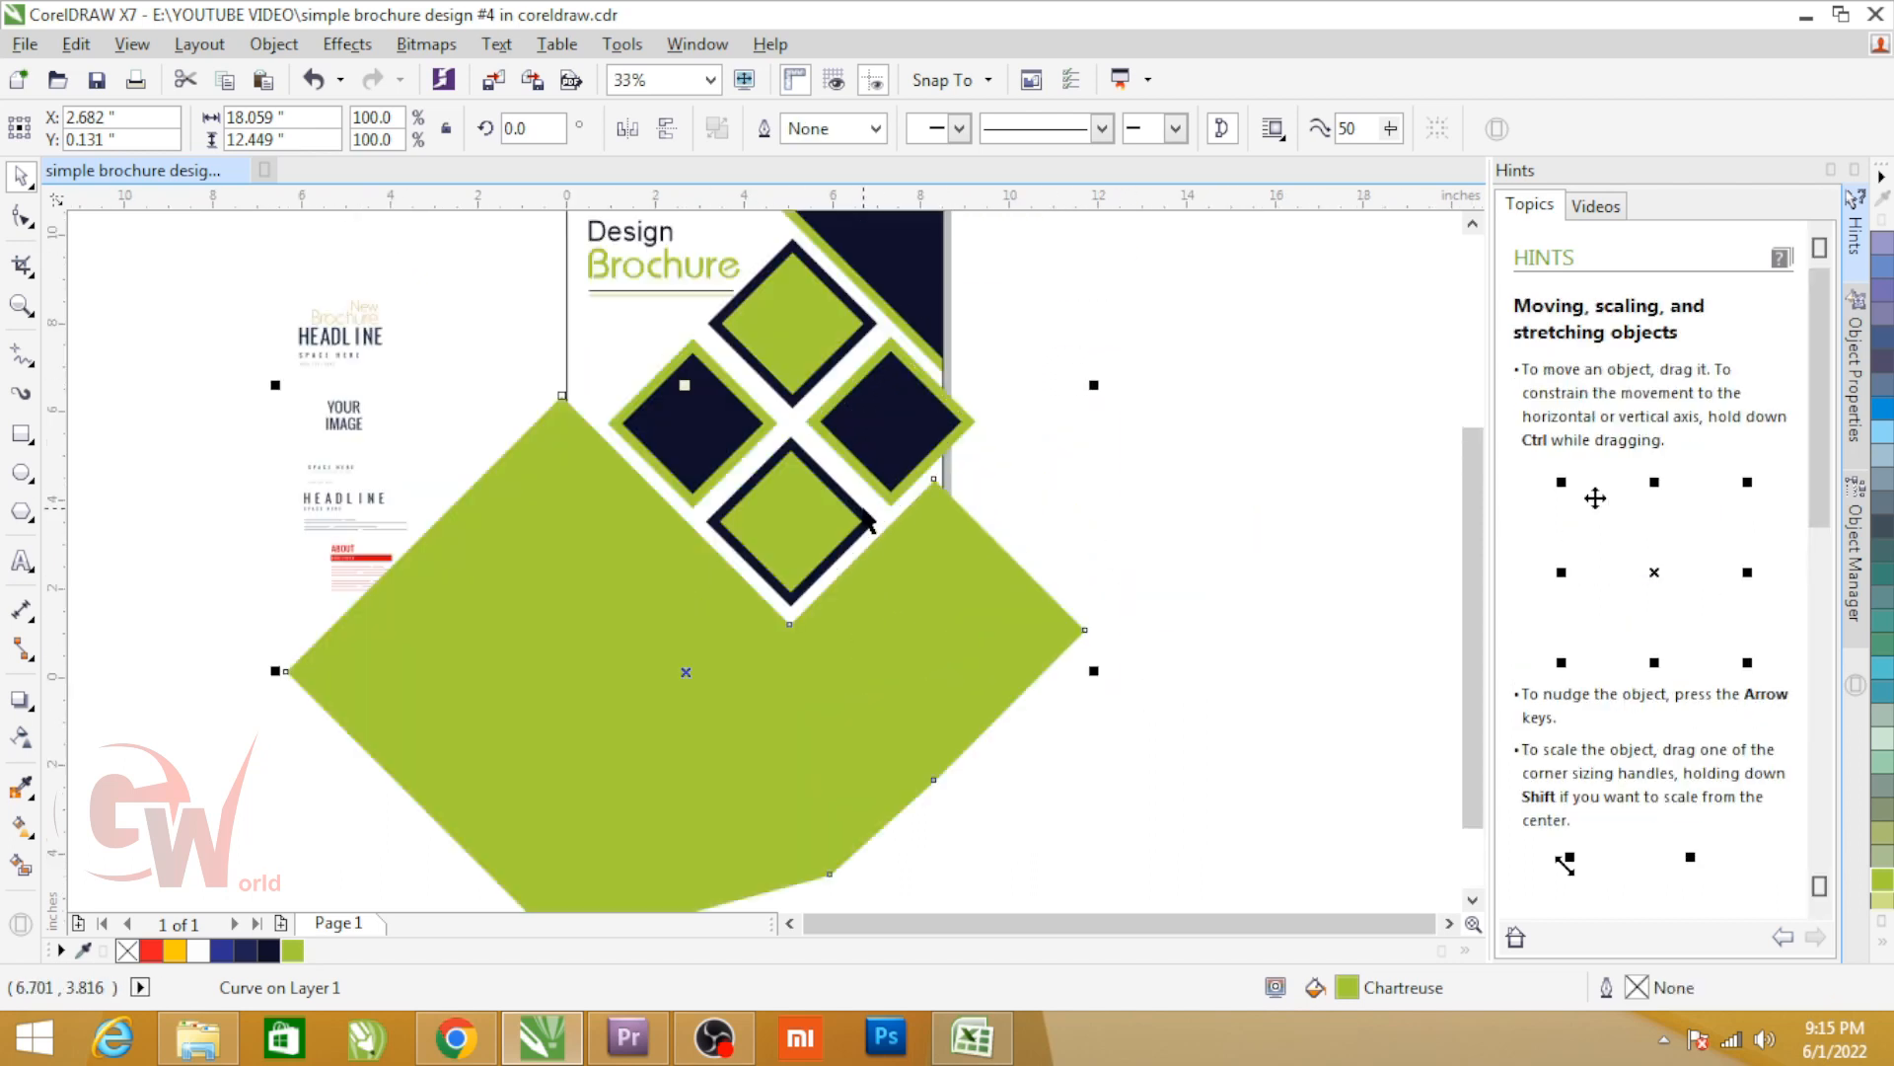
Step: PowerClip all the cover artwork inside the page-sized rectangle
click(567, 355)
key(z)
key(space)
scroll(979, 564, down, 1)
drag(558, 412, 1001, 835)
shift+click(871, 774)
key(alt+c)
key(w)
key(p)
click(871, 774)
Step: Scale the clipped cover down to about 2.5 by 3.23 inches and add a mirrored copy against its left edge
drag(914, 367, 785, 535)
scroll(776, 626, up, 2)
drag(775, 626, 742, 606)
scroll(750, 633, up, 2)
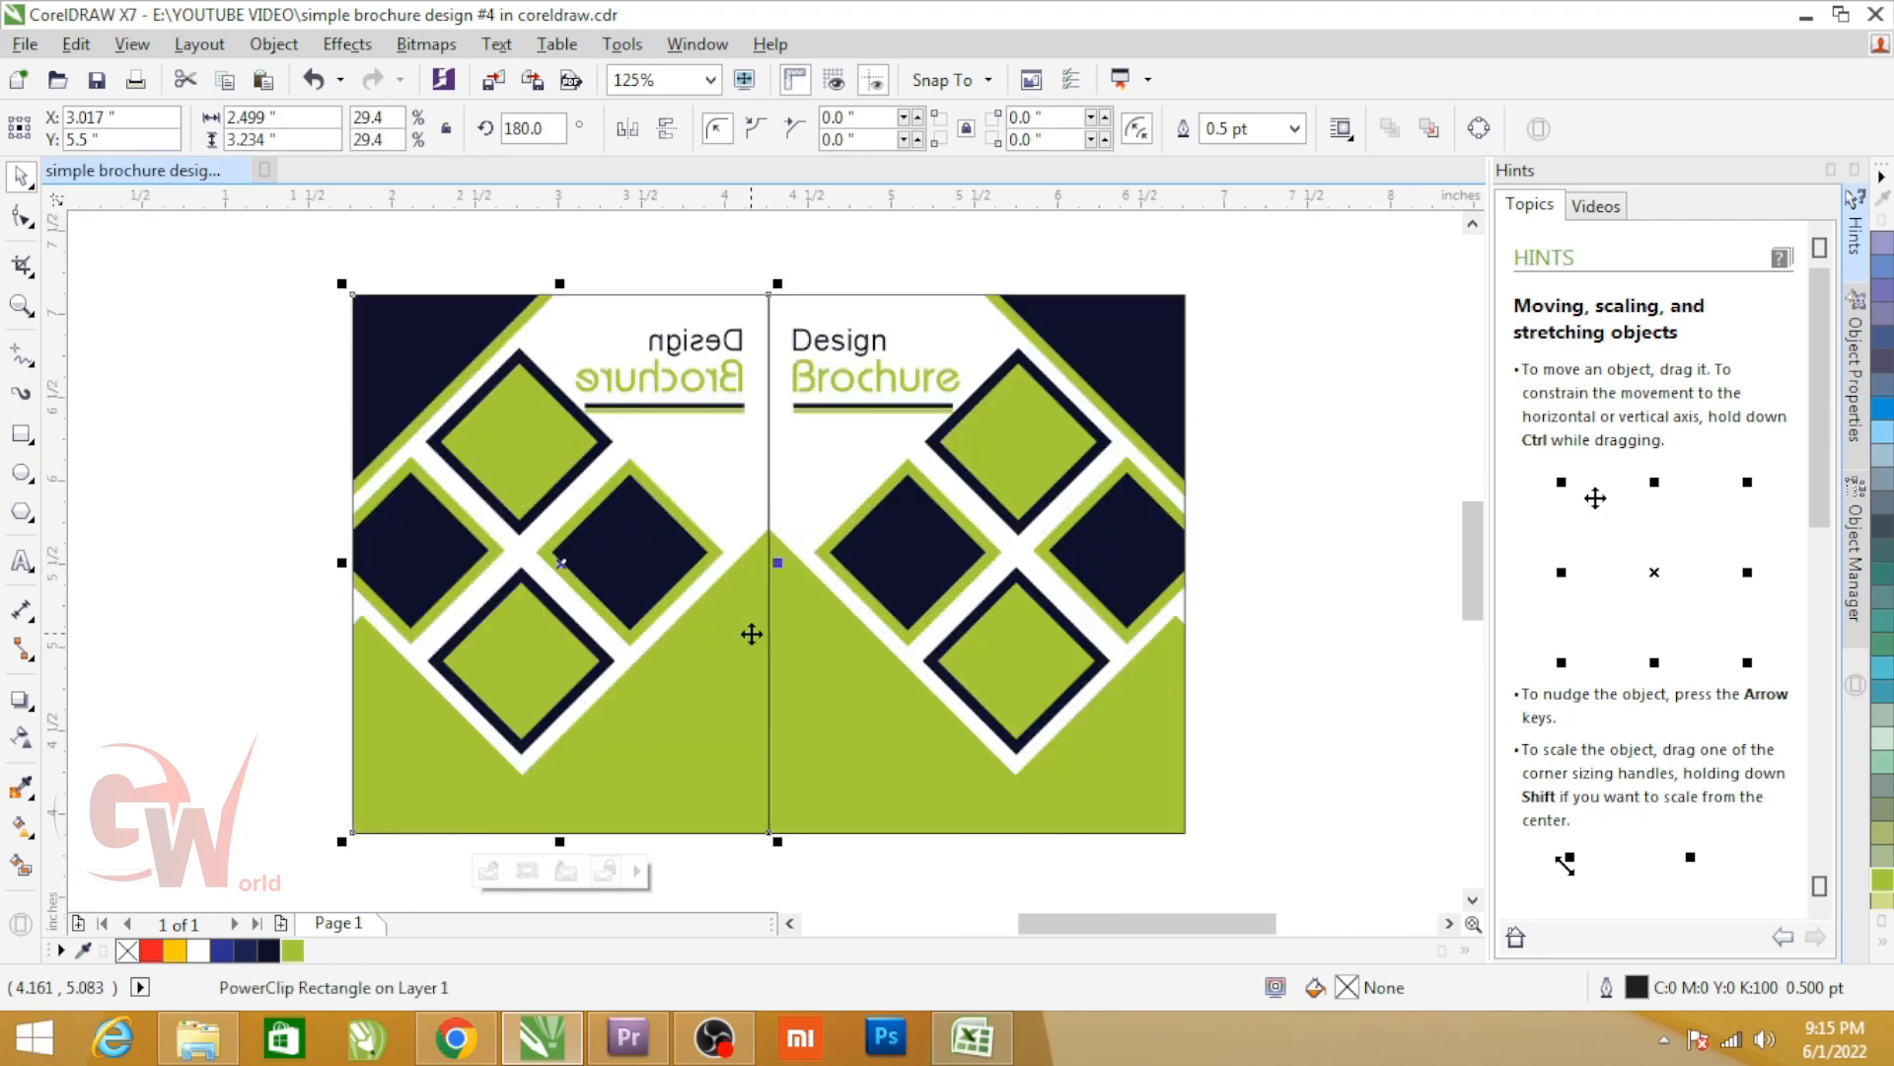
Step: Flip the "Design Brochure" title inside the left cover's PowerClip horizontally so it reads correctly
click(594, 431)
ctrl+click(668, 486)
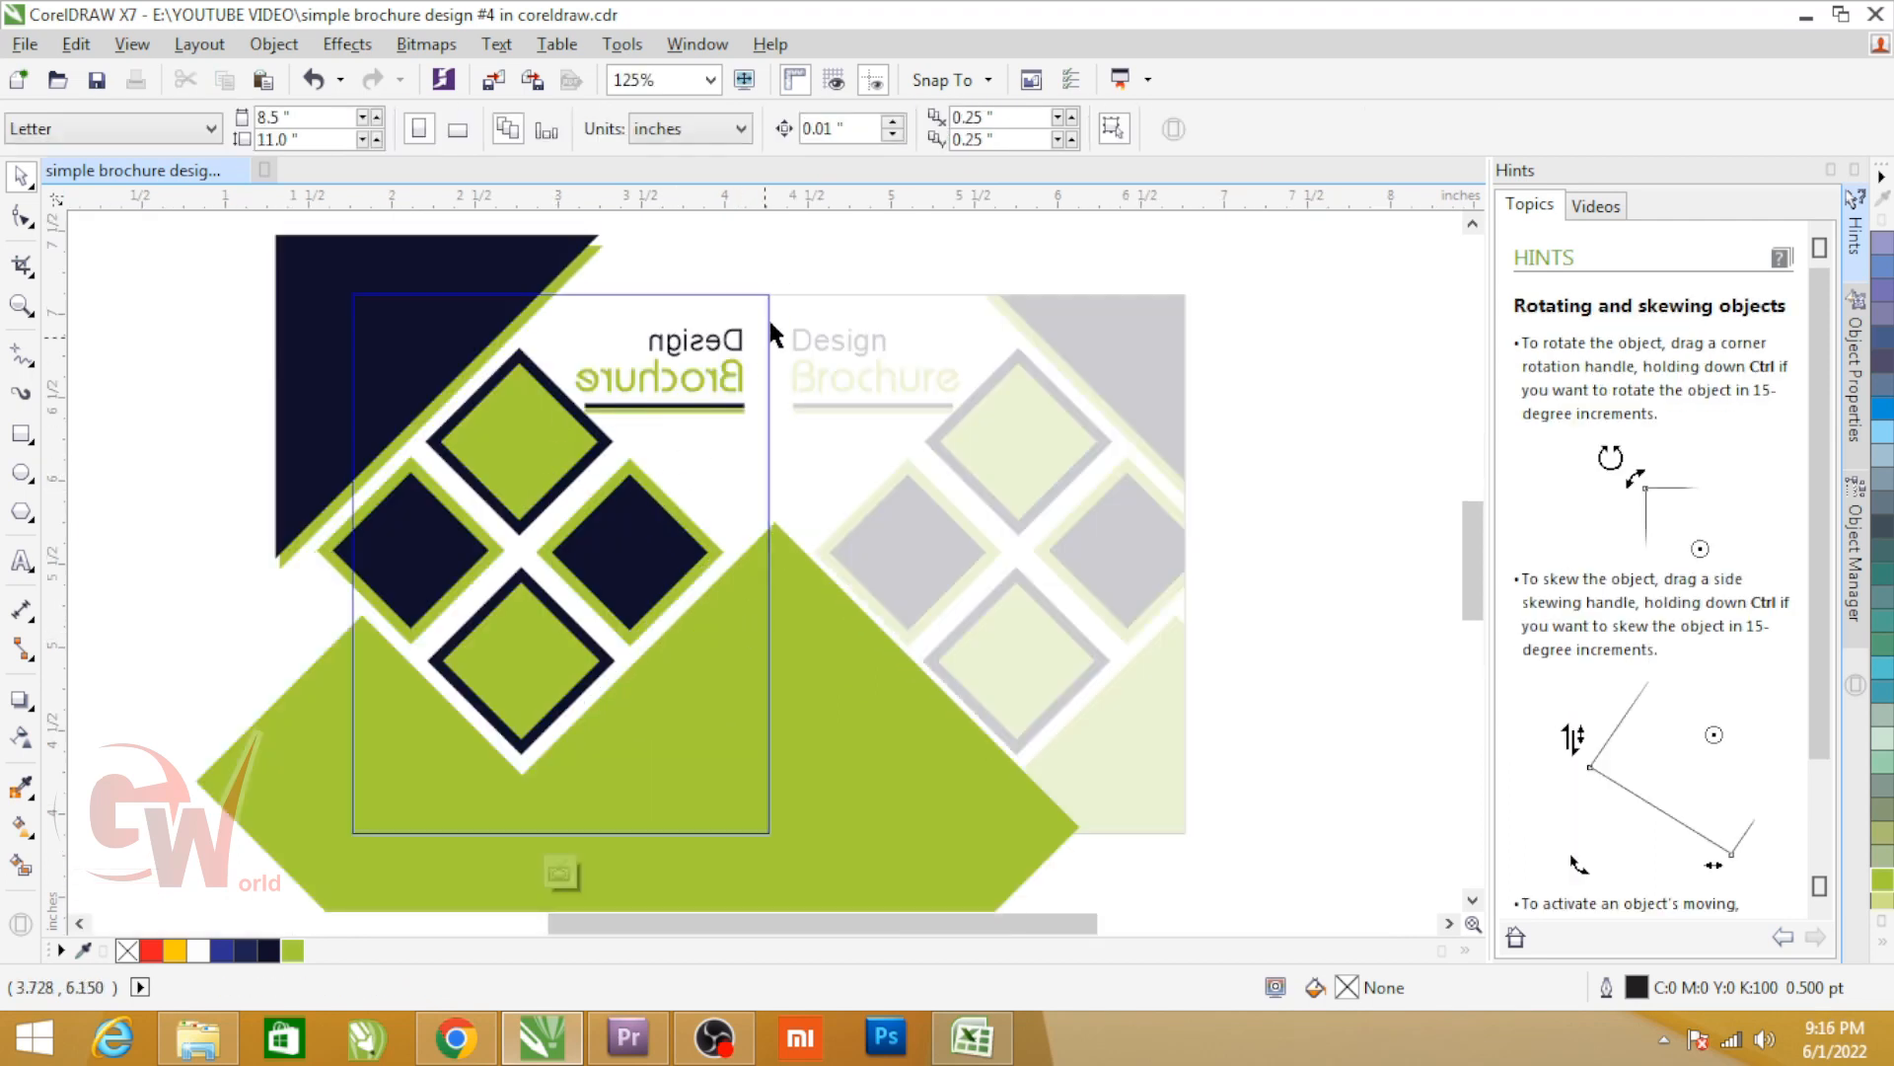
drag(520, 441, 526, 434)
click(628, 128)
key(Escape)
ctrl+click(910, 500)
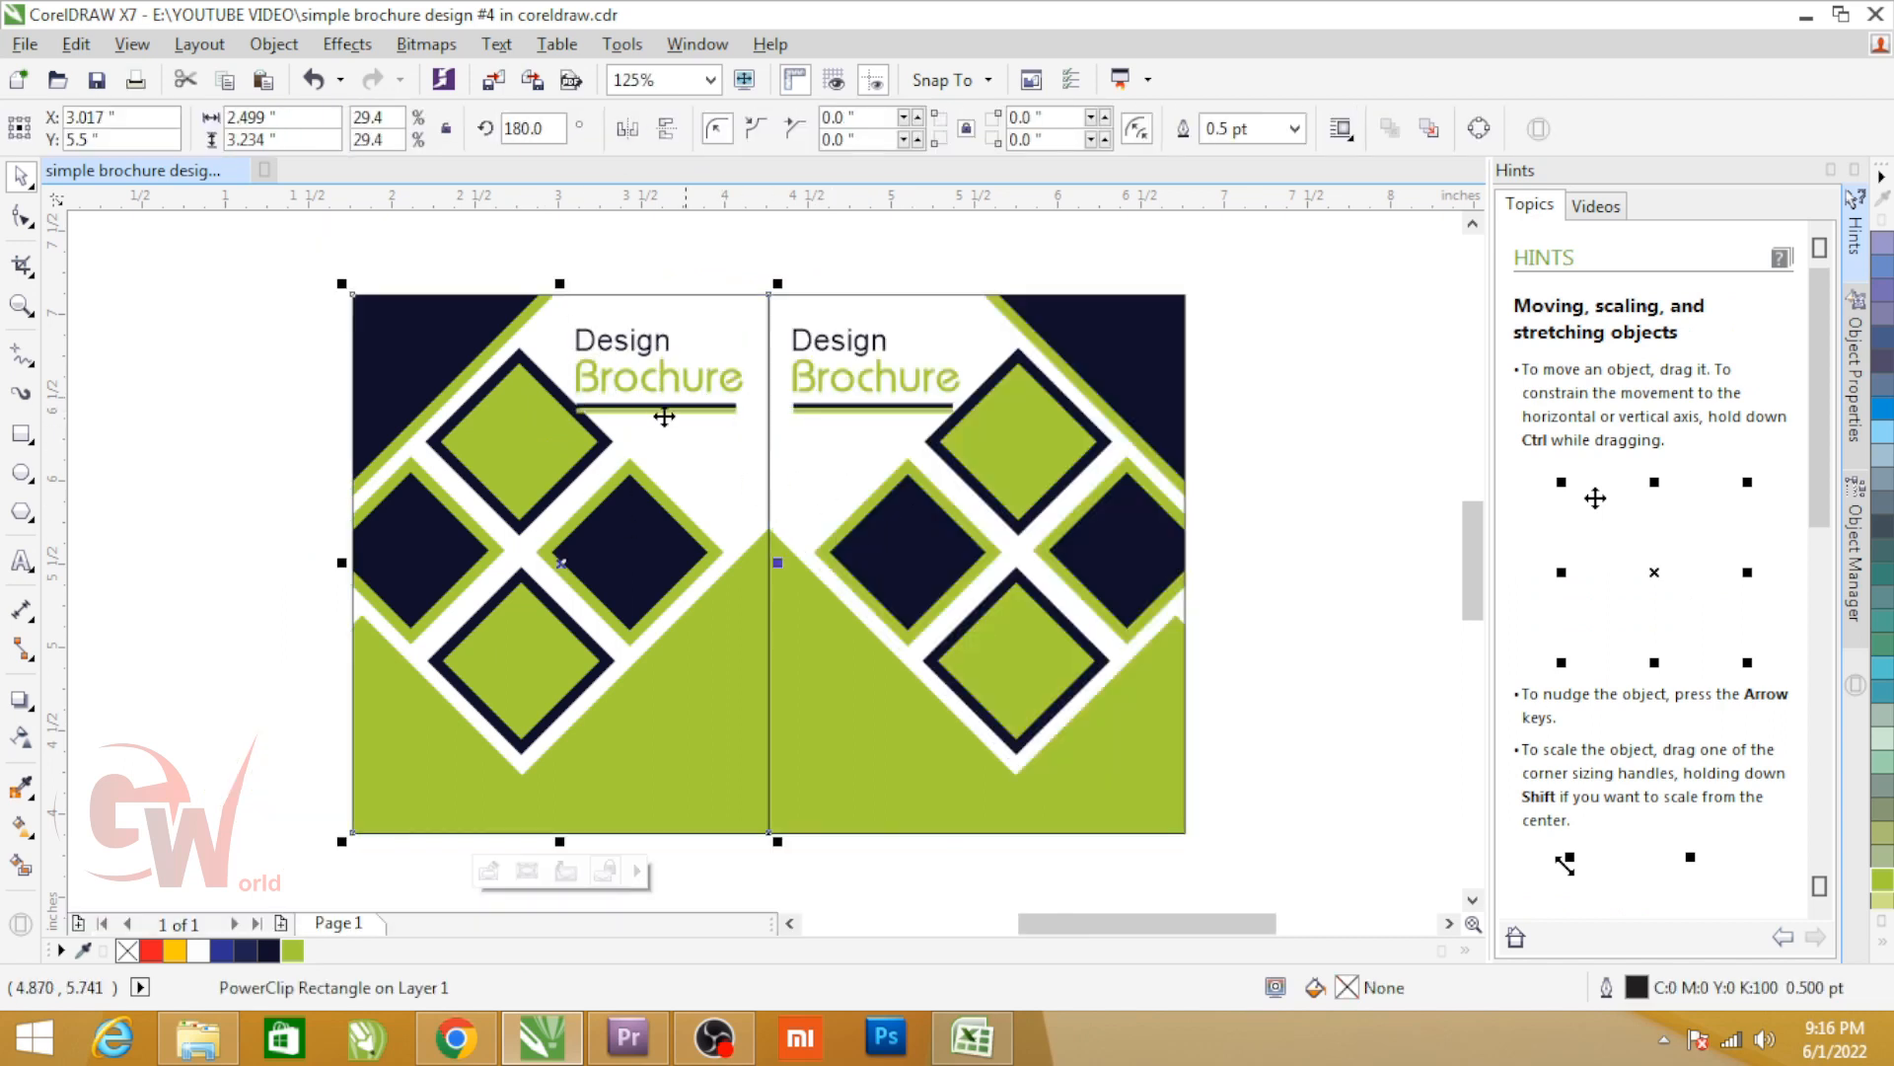
Step: Thin the lines under the title inside both covers' PowerClips to 1 pt
ctrl+click(743, 394)
click(746, 402)
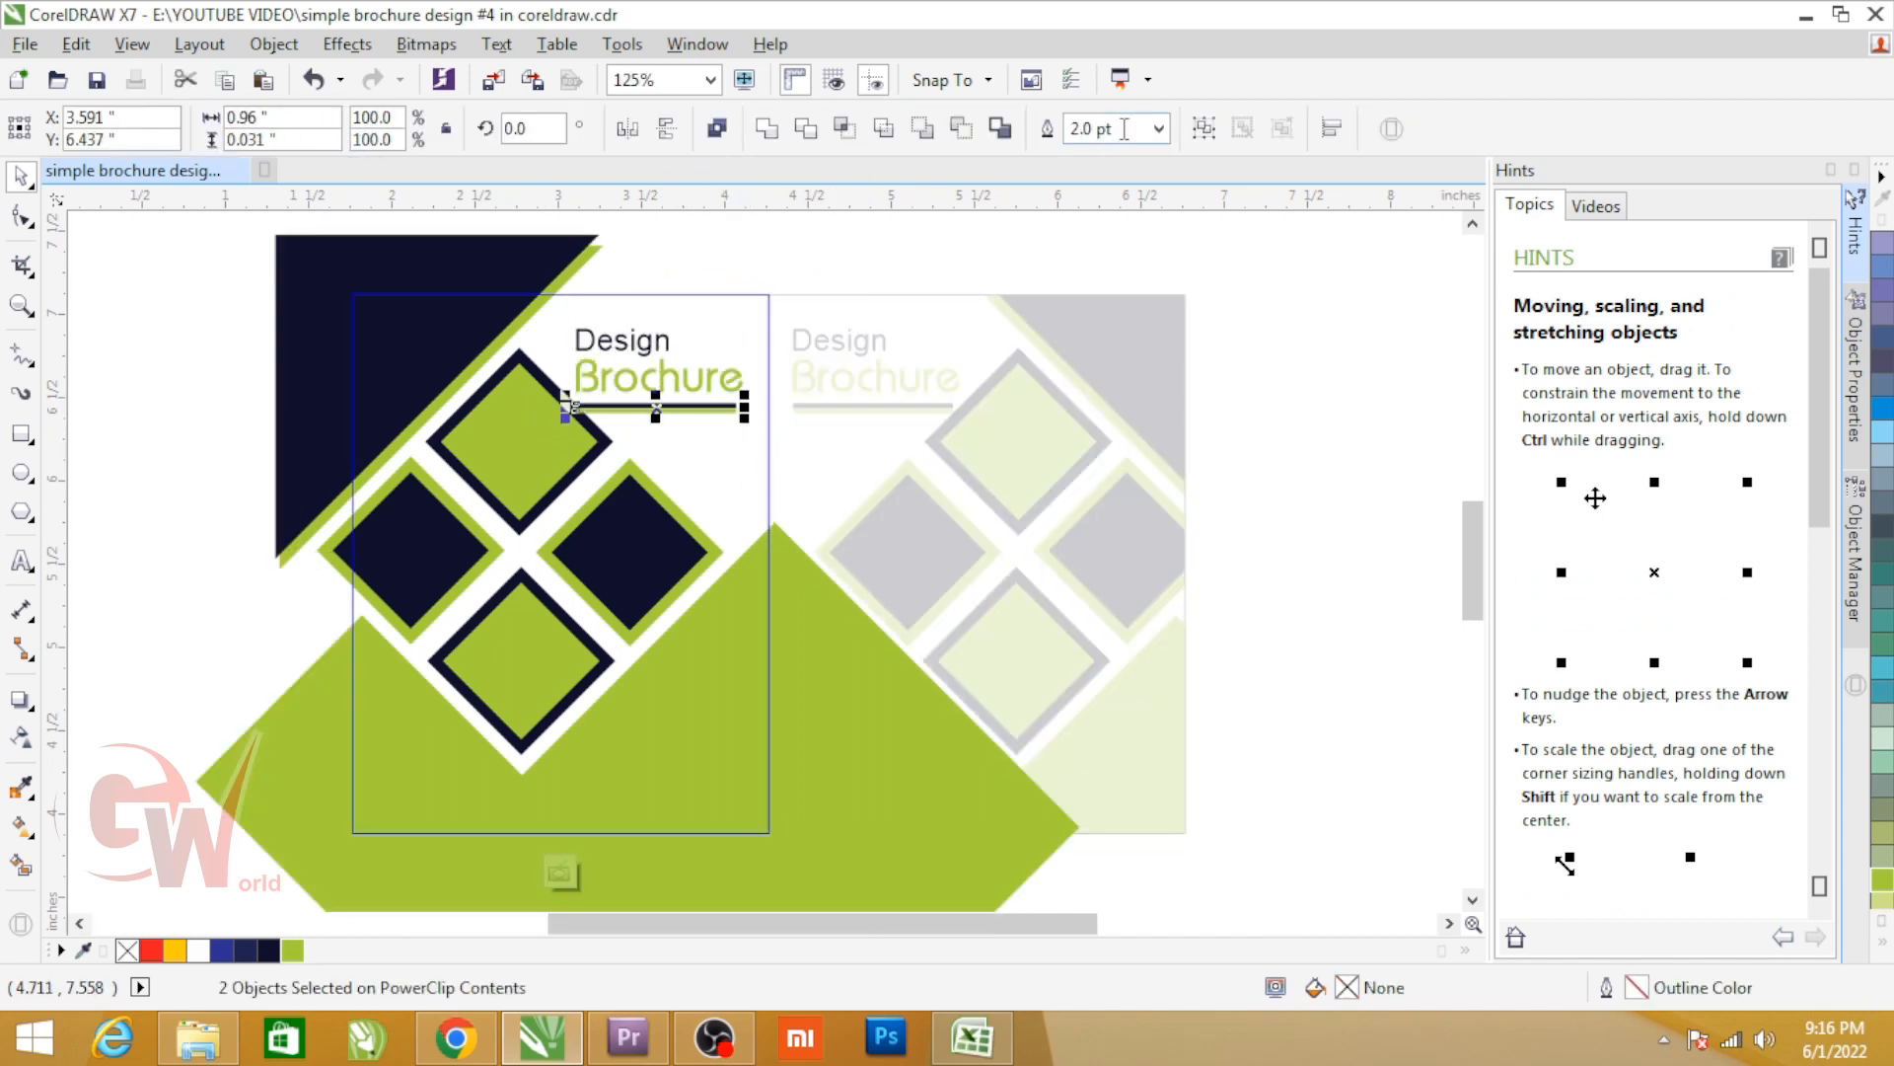
ctrl+click(888, 417)
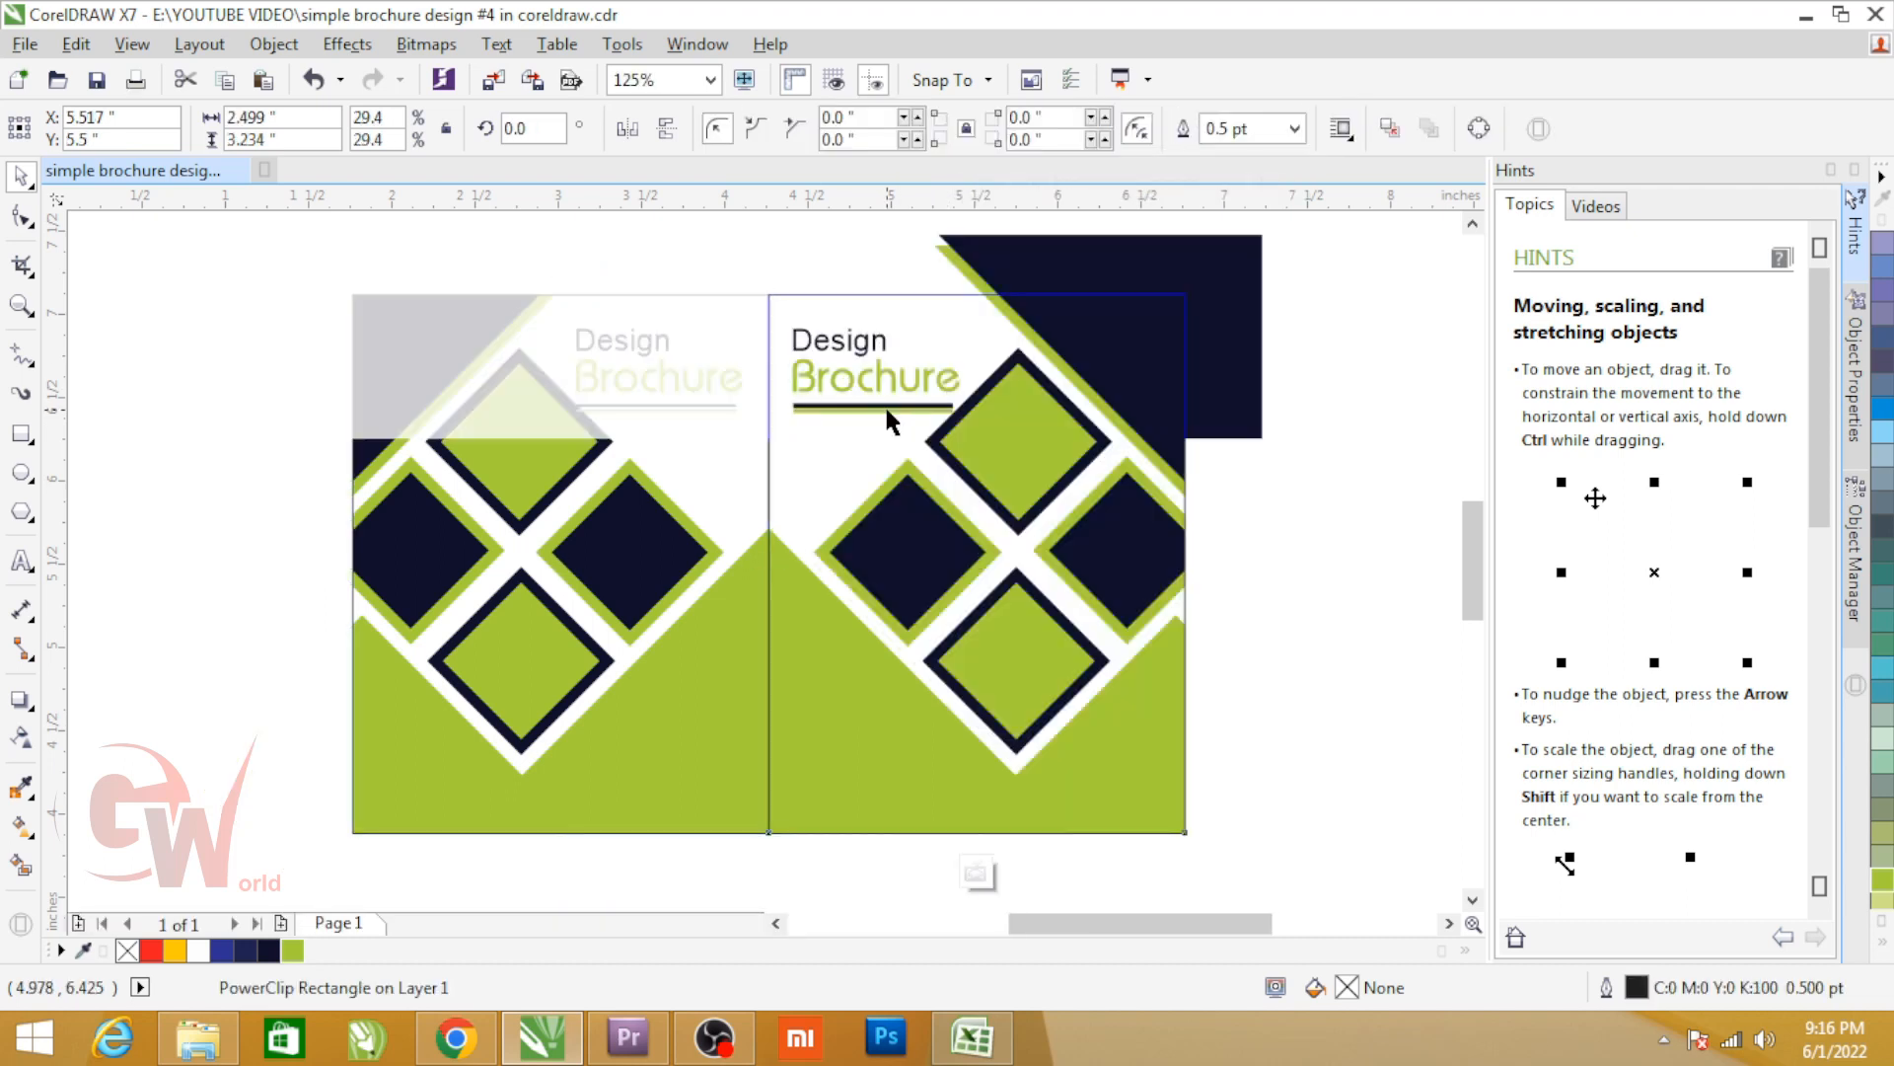
click(833, 409)
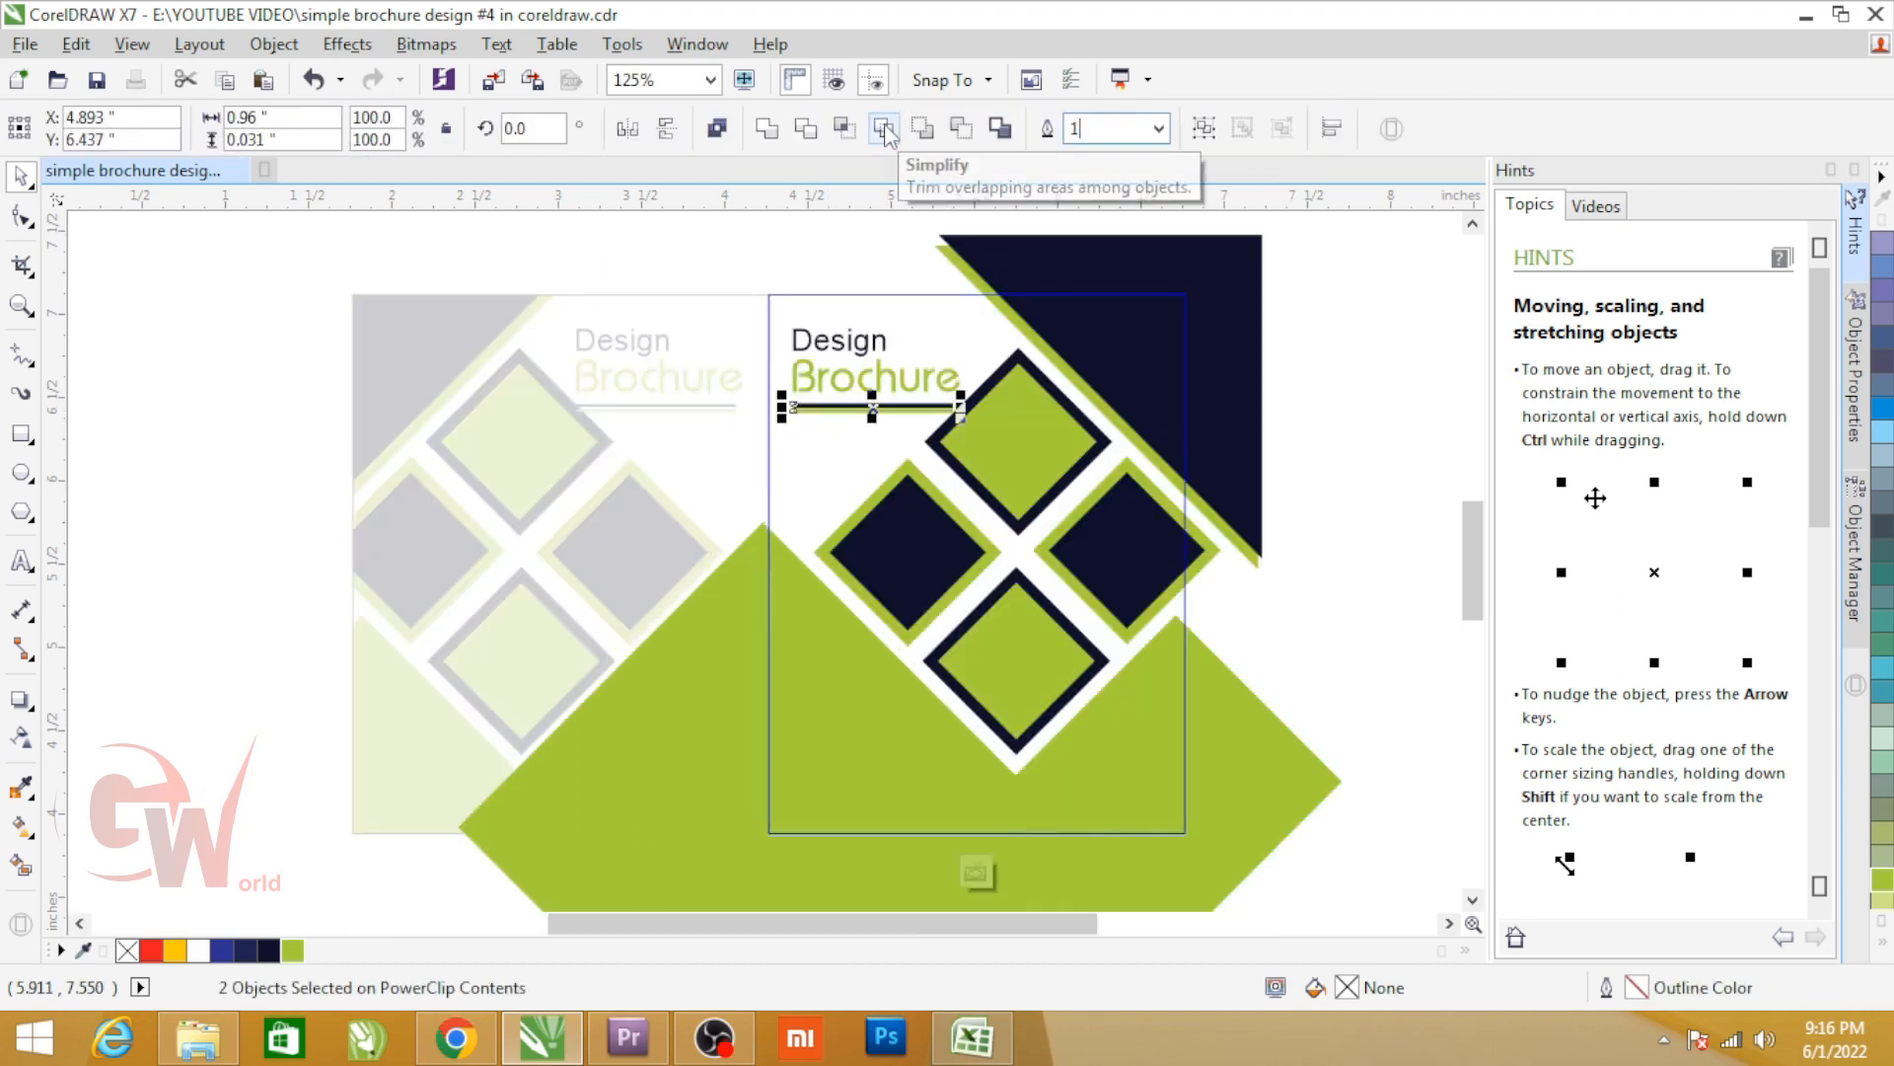
ctrl+click(797, 660)
scroll(797, 660, down, 2)
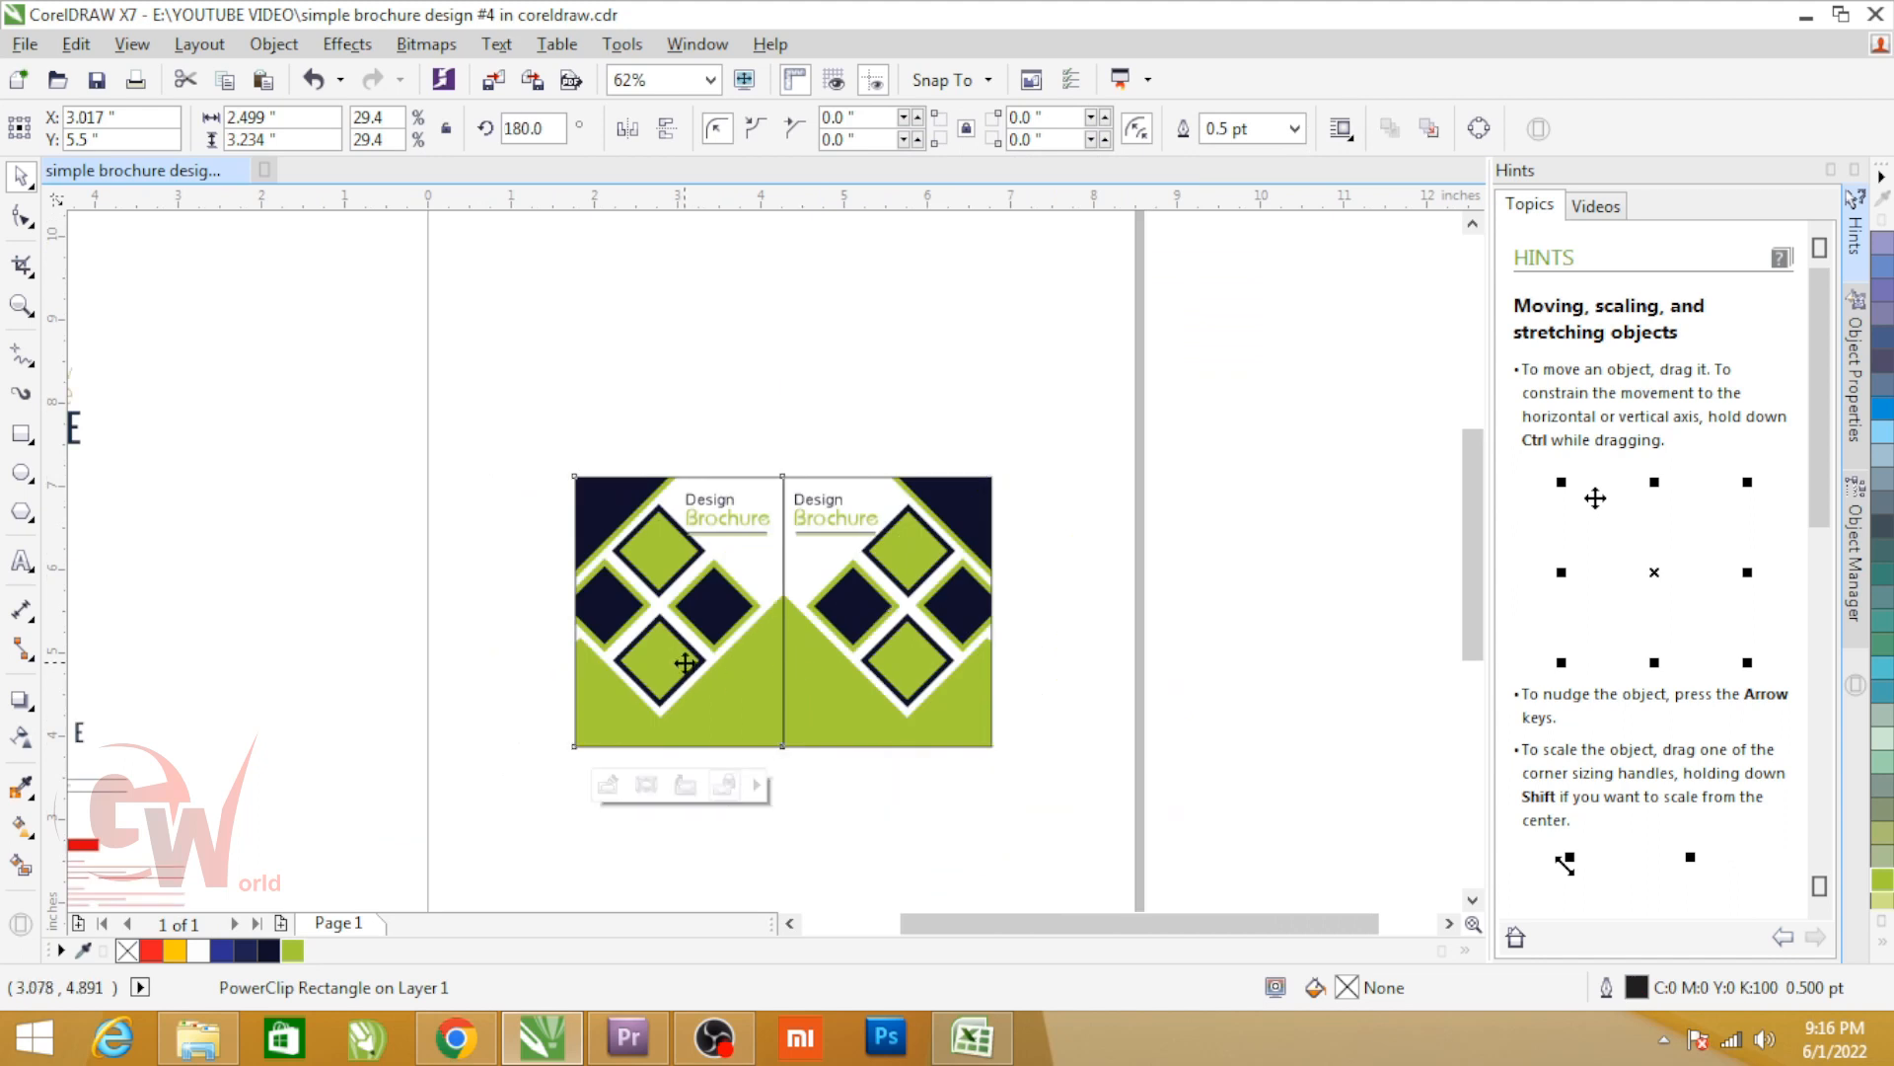
Step: Delete the framed diamonds and the large lime shape from inside the left cover's PowerClip
ctrl+click(689, 664)
drag(777, 747, 779, 750)
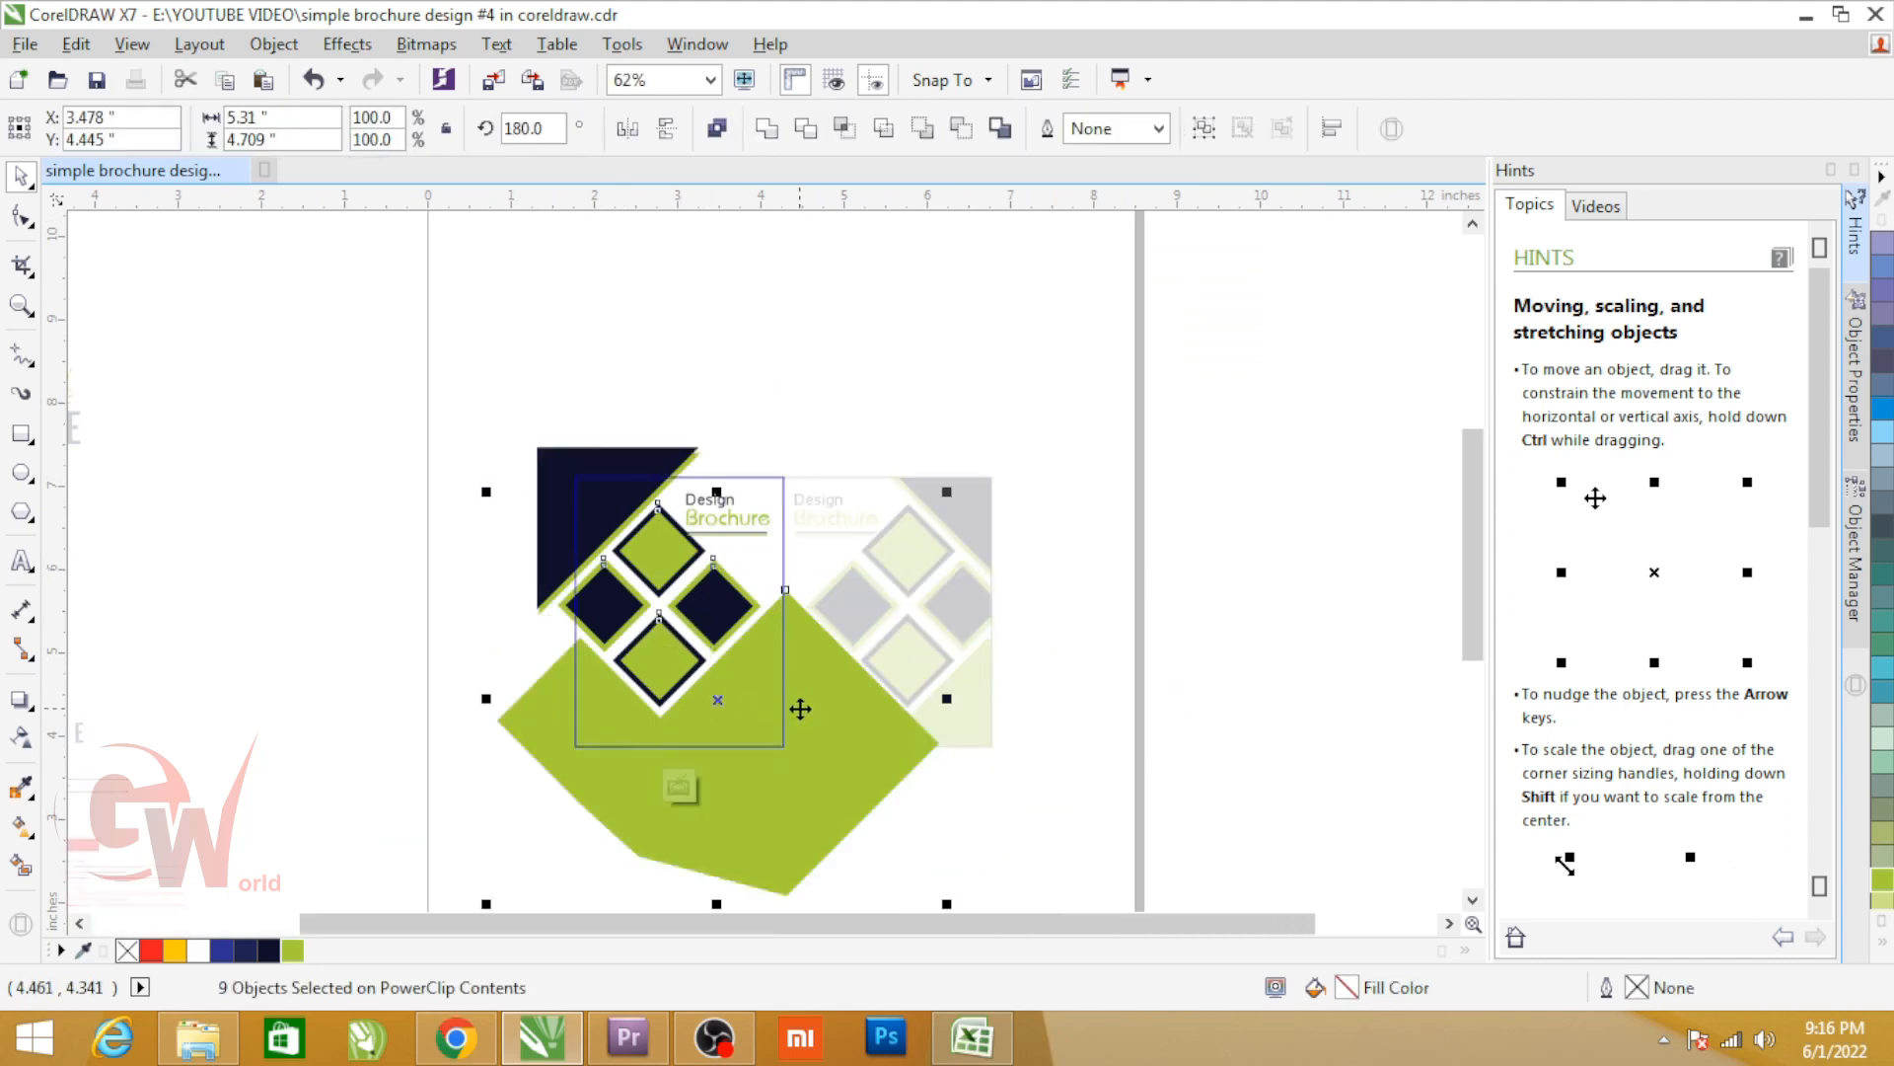
key(Delete)
scroll(634, 553, up, 2)
Step: Change the left cover's corner decoration to a lime green triangle with a dark navy edge stripe
click(623, 529)
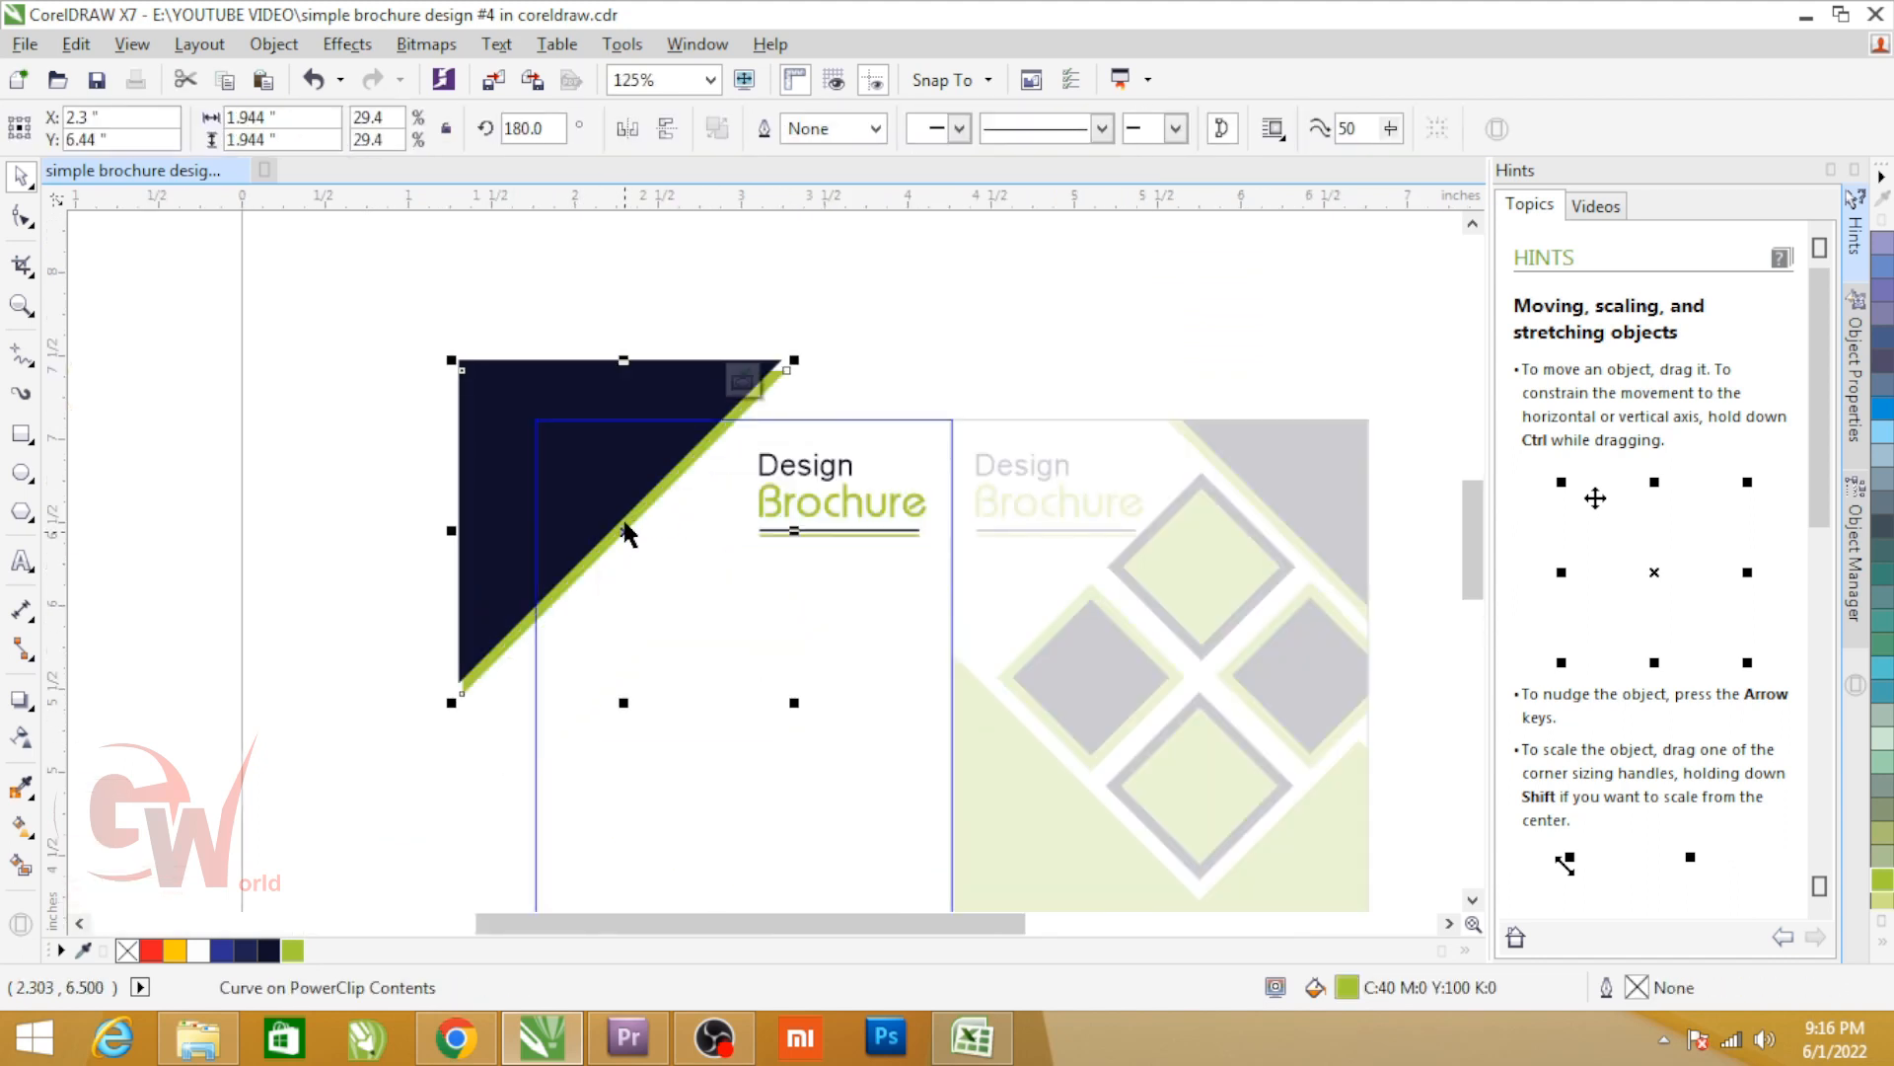
key(Delete)
click(630, 520)
right_click(268, 950)
ctrl+click(838, 569)
scroll(839, 570, down, 2)
Step: Group the red "ABOUT CONTENTS" block and fit it at the left cover's lower left, about 1.97 by 0.84 inches
click(195, 815)
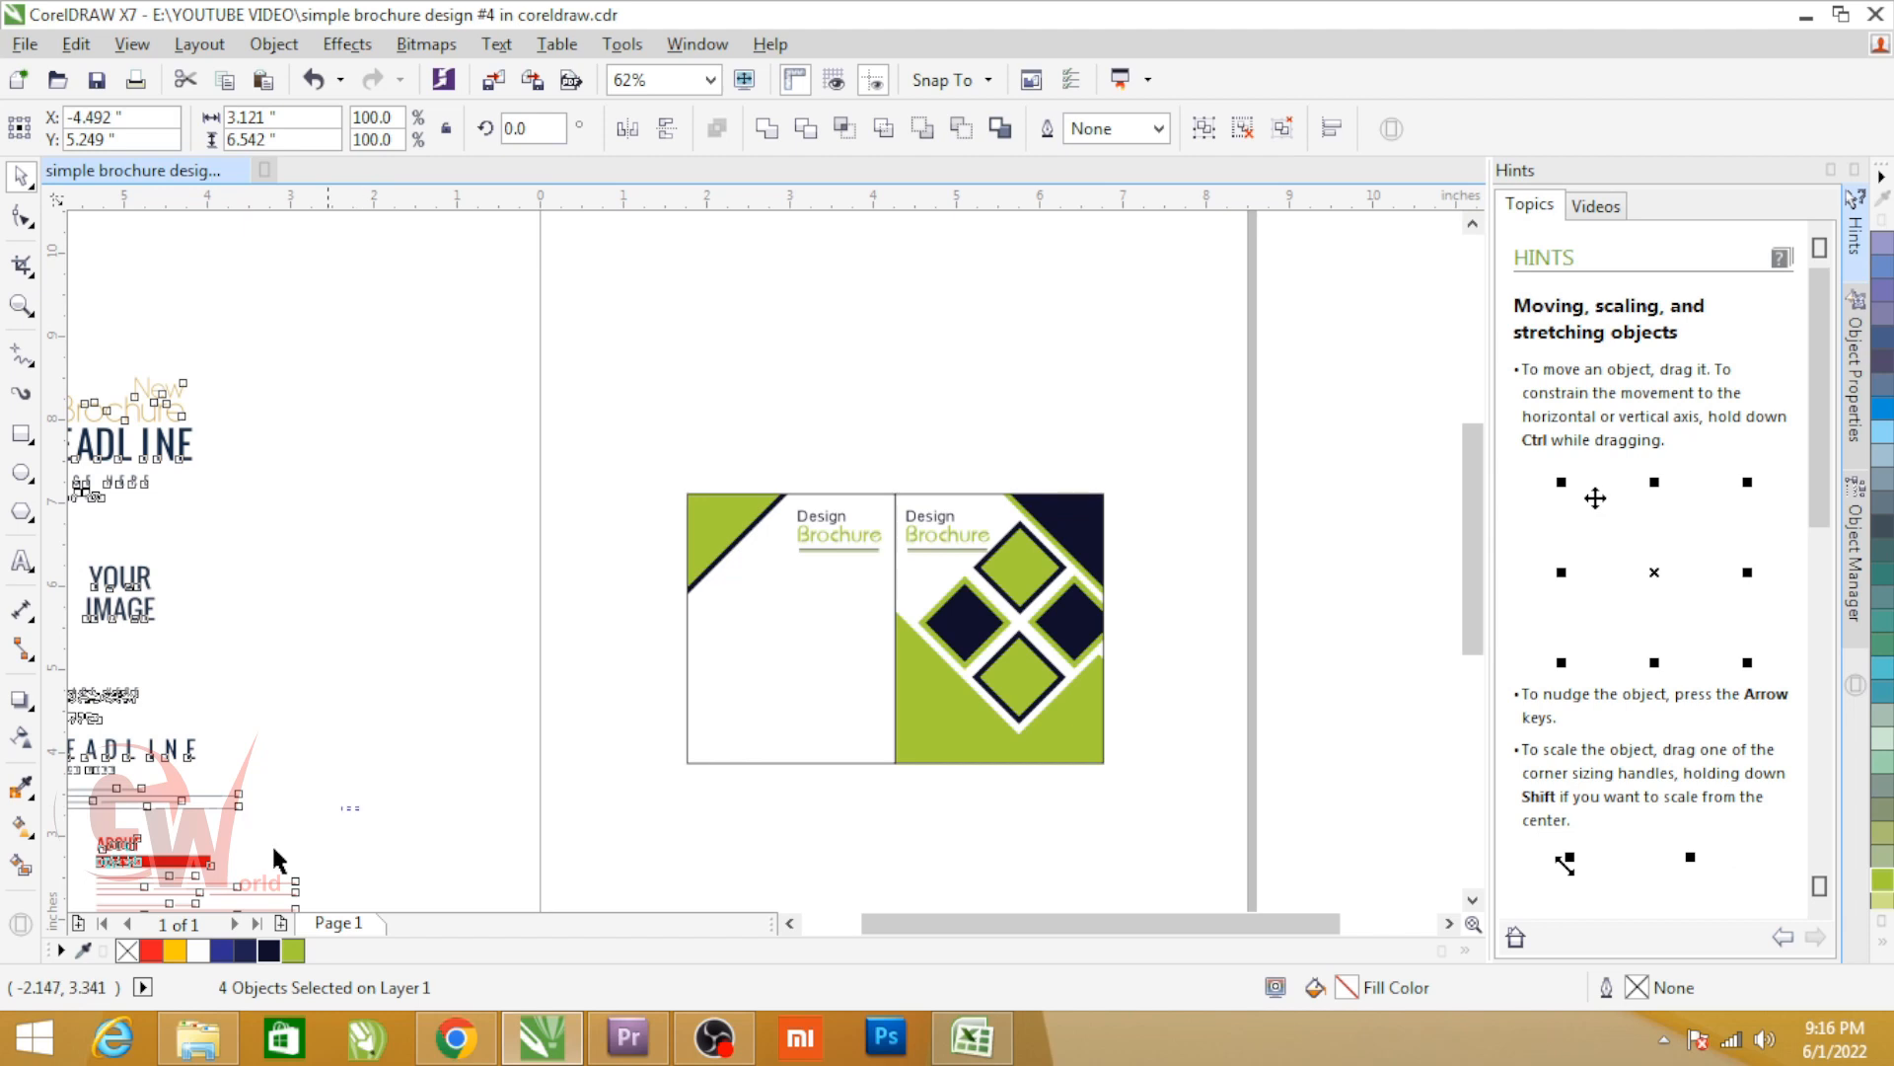
key(ctrl+g)
drag(281, 797, 901, 621)
key(shift+F2)
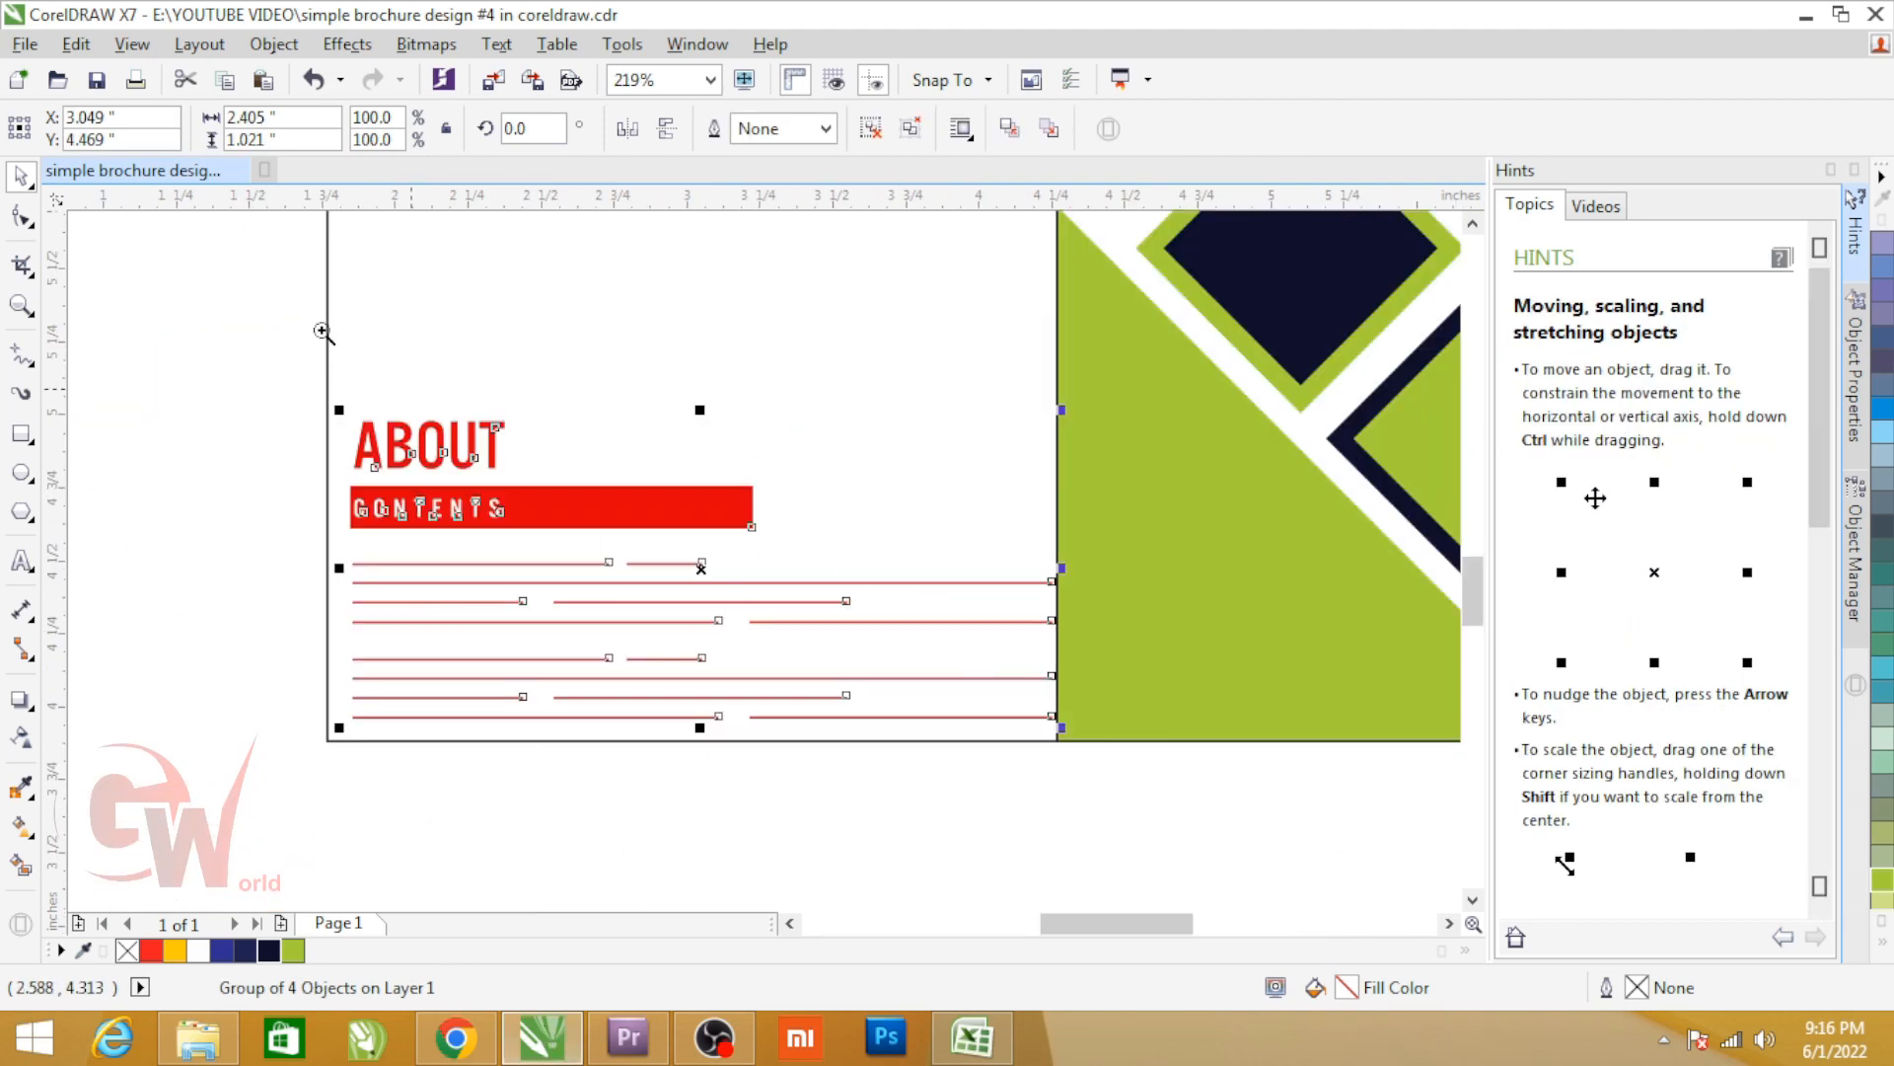
scroll(481, 464, up, 2)
drag(1276, 817, 1190, 779)
drag(485, 544, 441, 556)
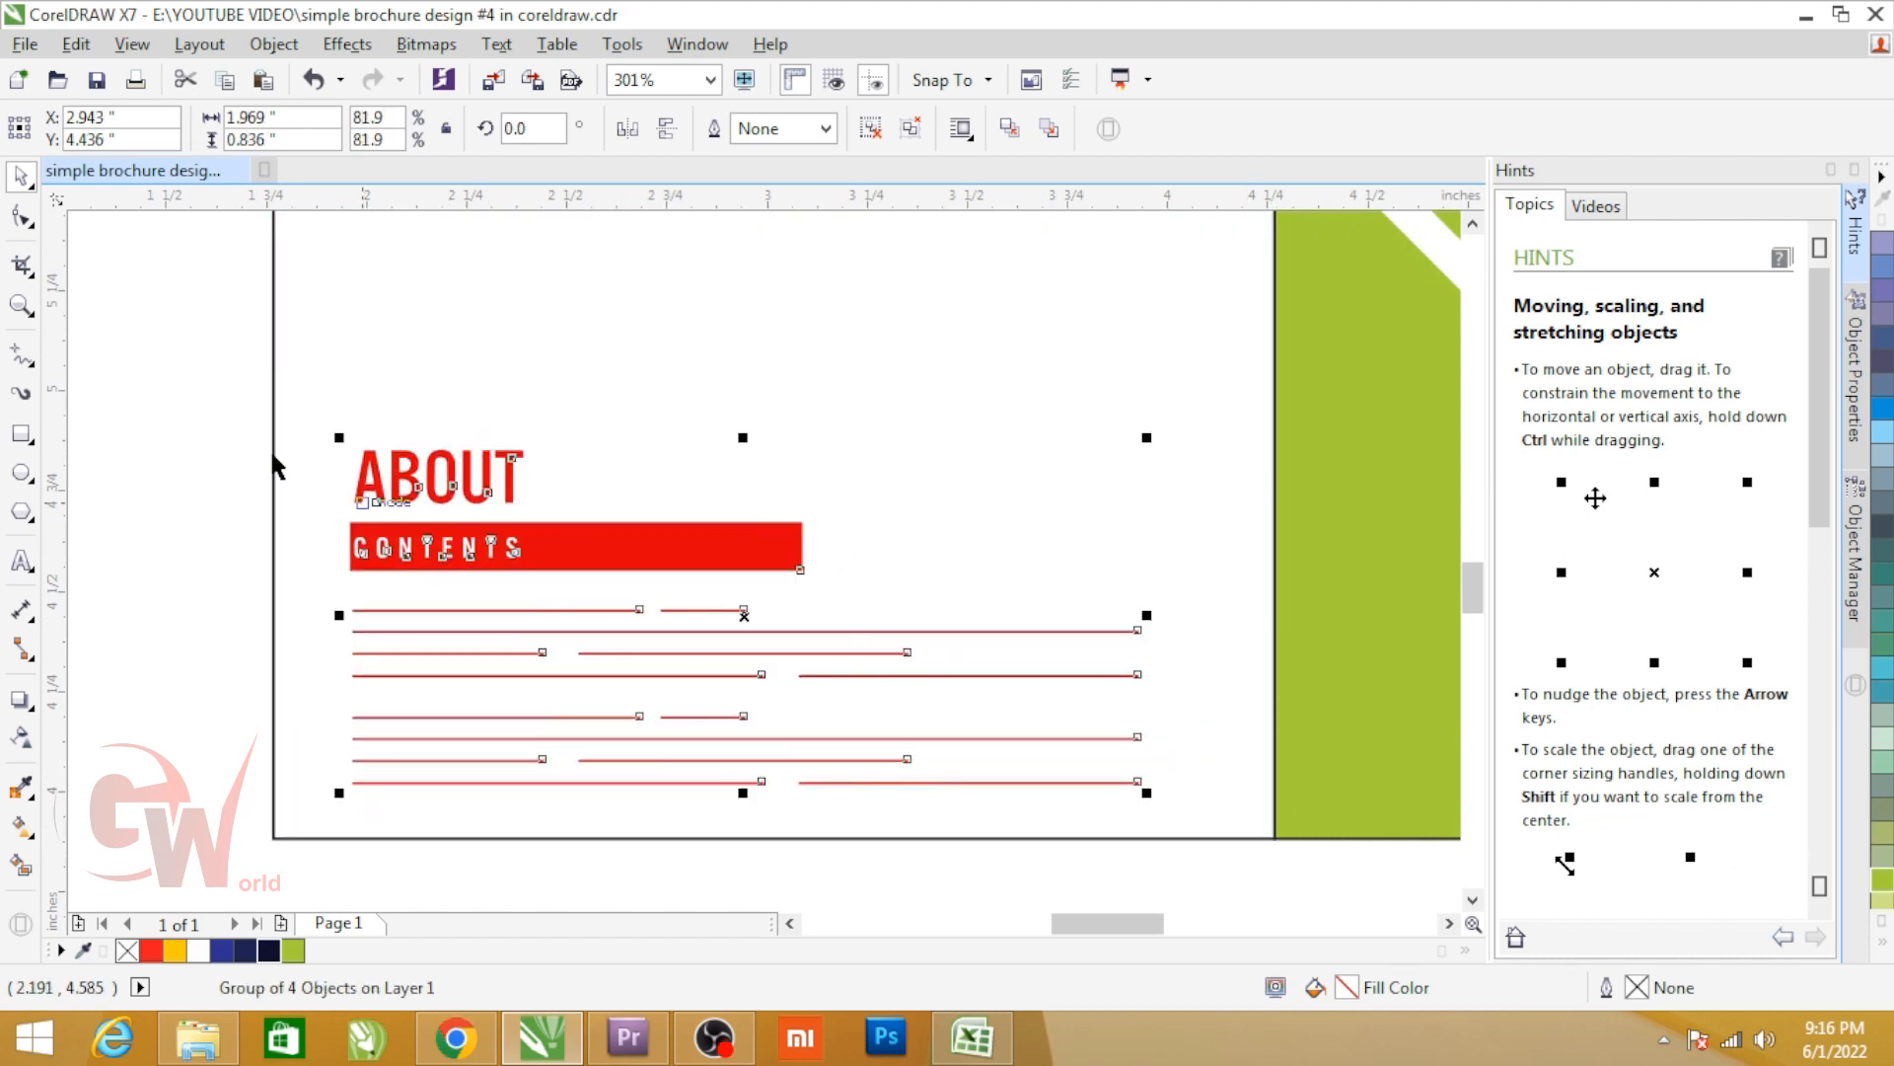
Step: Place a copy of the right cover beside the spread and extract its PowerClip contents
key(Escape)
scroll(556, 595, down, 1)
key(F2)
drag(269, 400, 955, 742)
scroll(771, 720, down, 2)
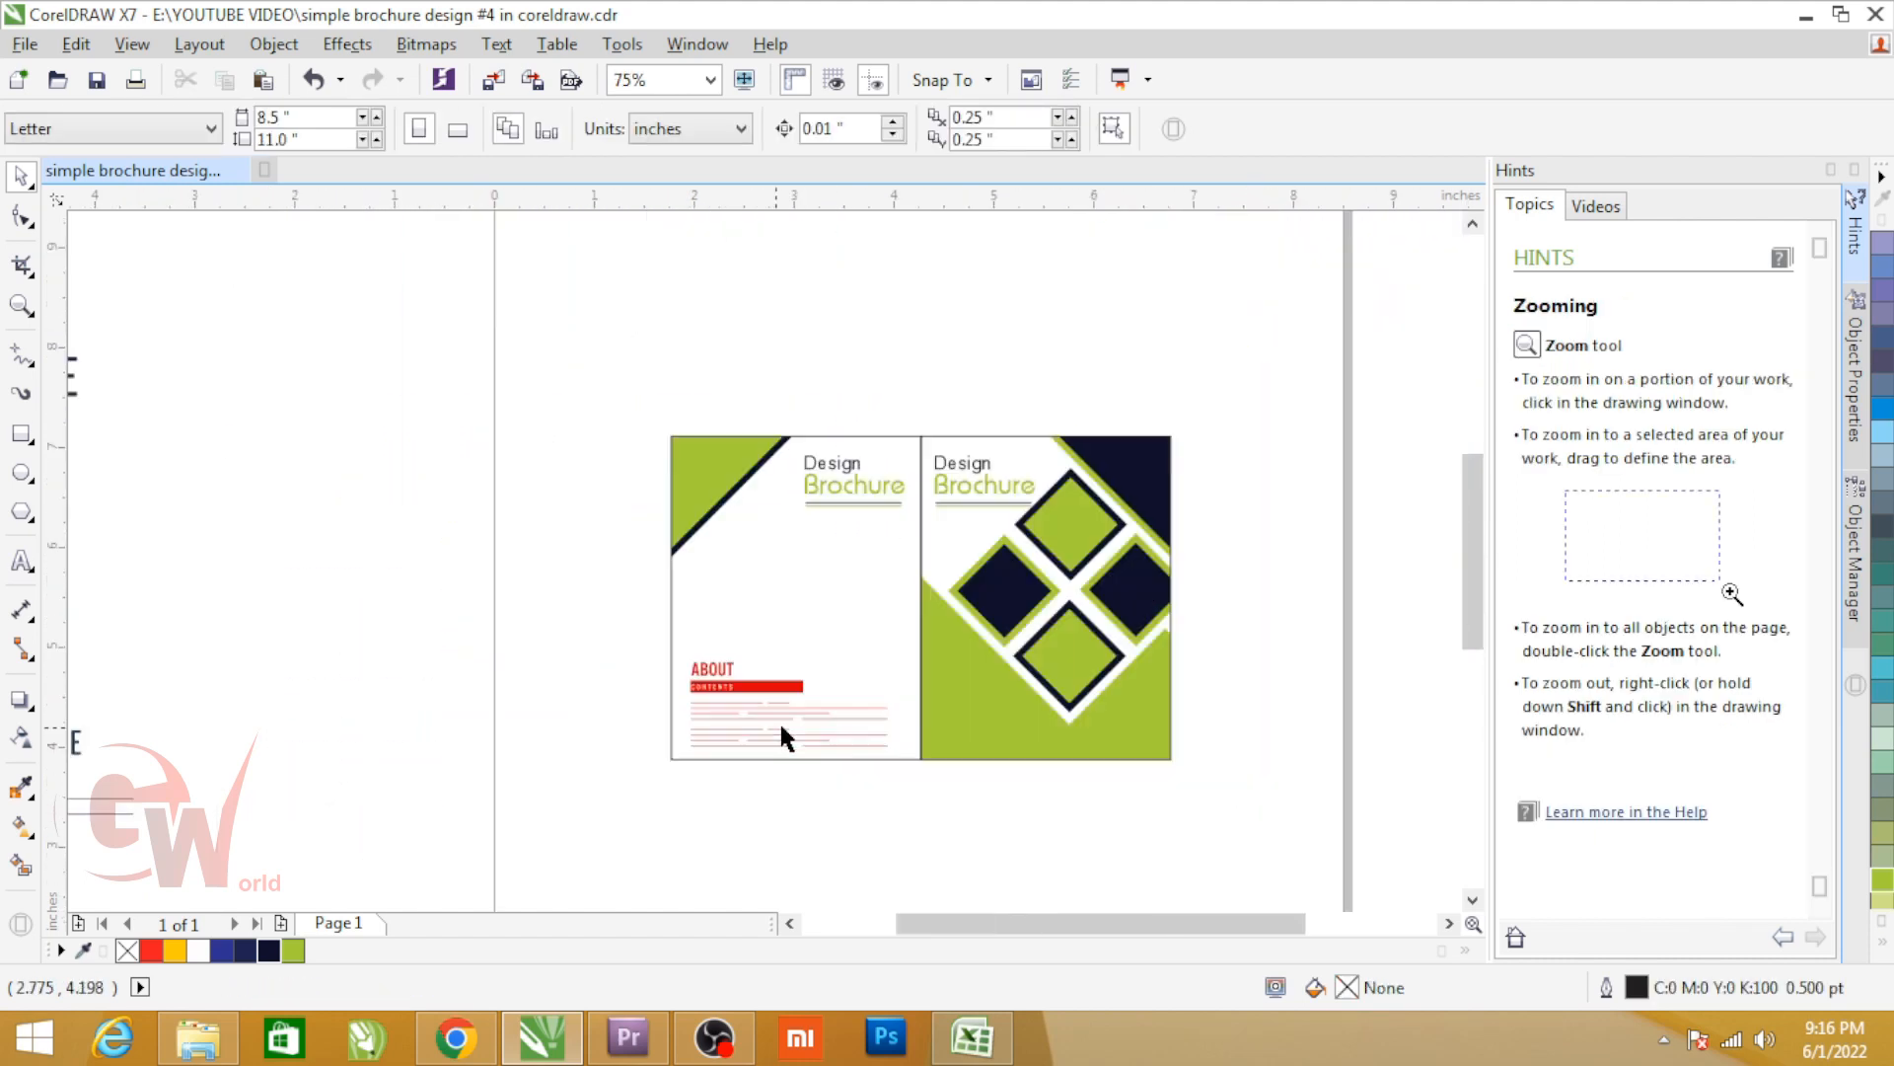
scroll(833, 604, up, 1)
key(F6)
key(space)
drag(1182, 586, 283, 546)
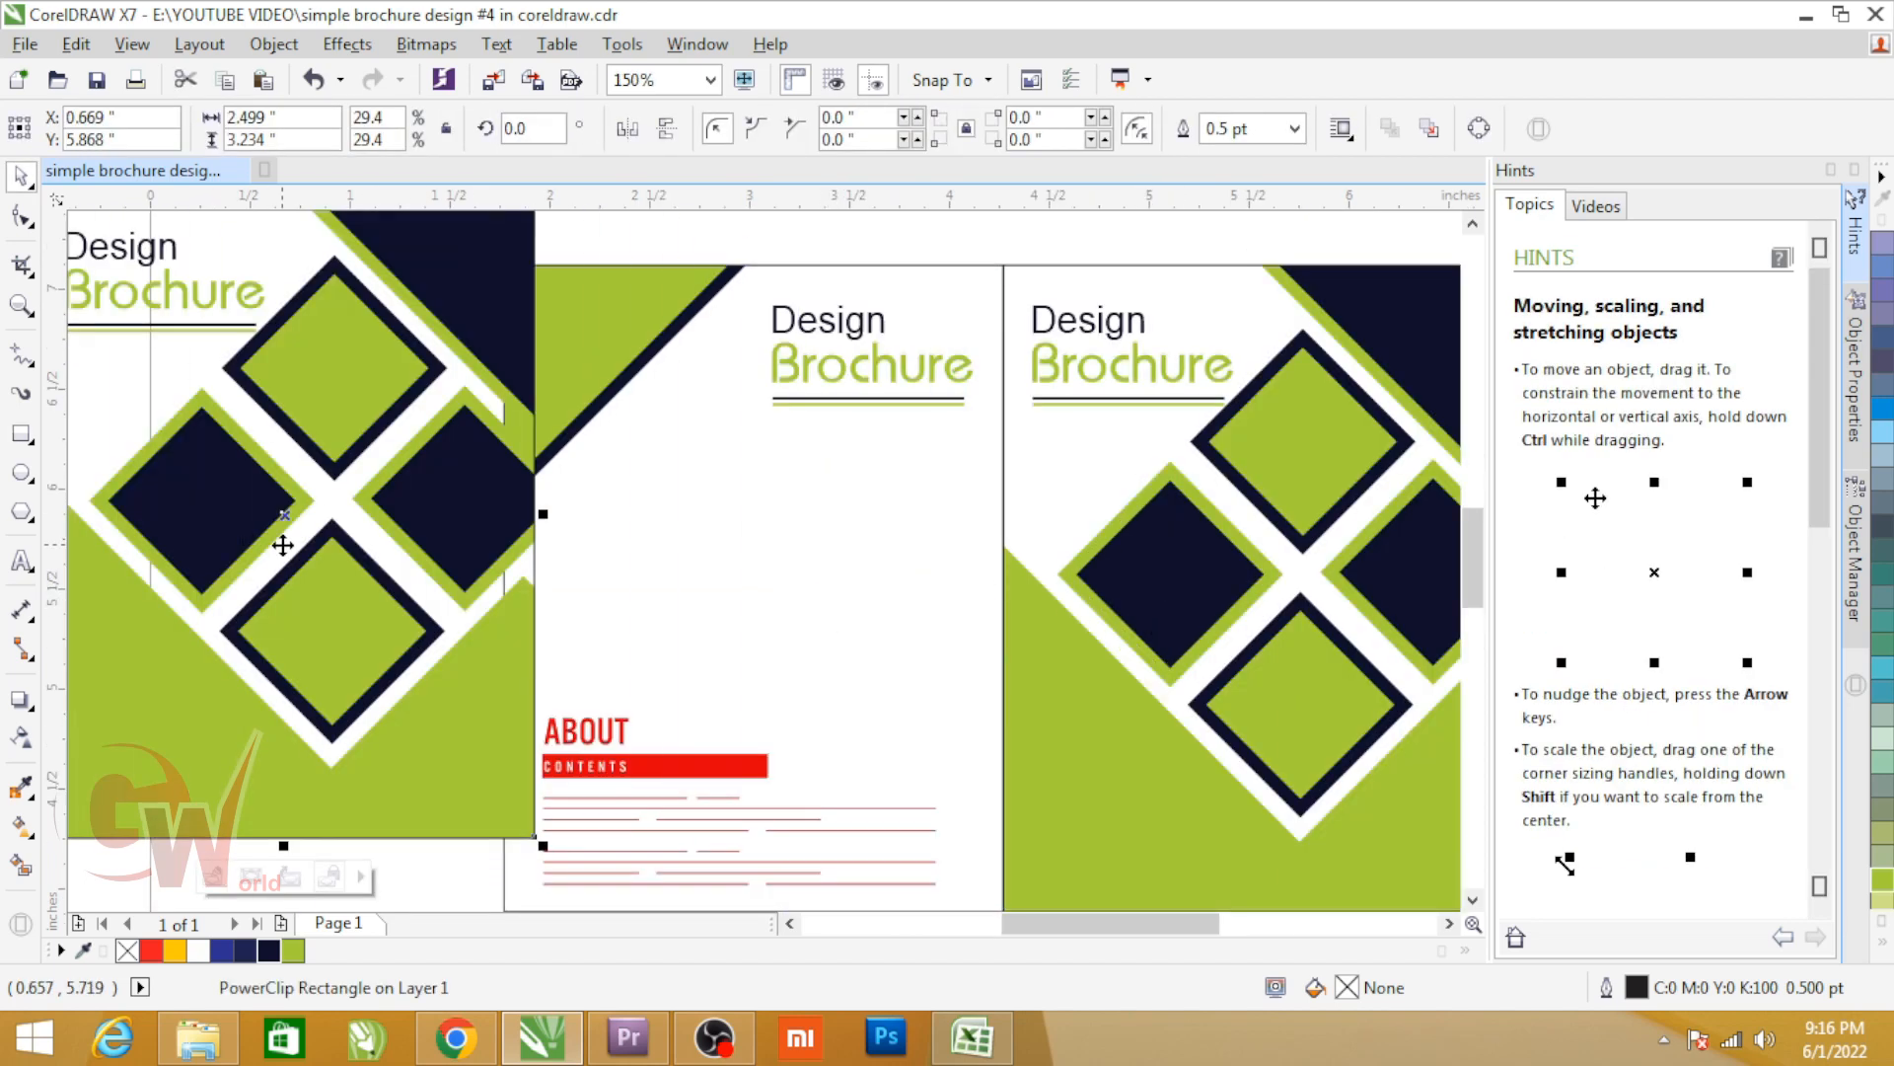
key(alt+c)
key(w)
key(x)
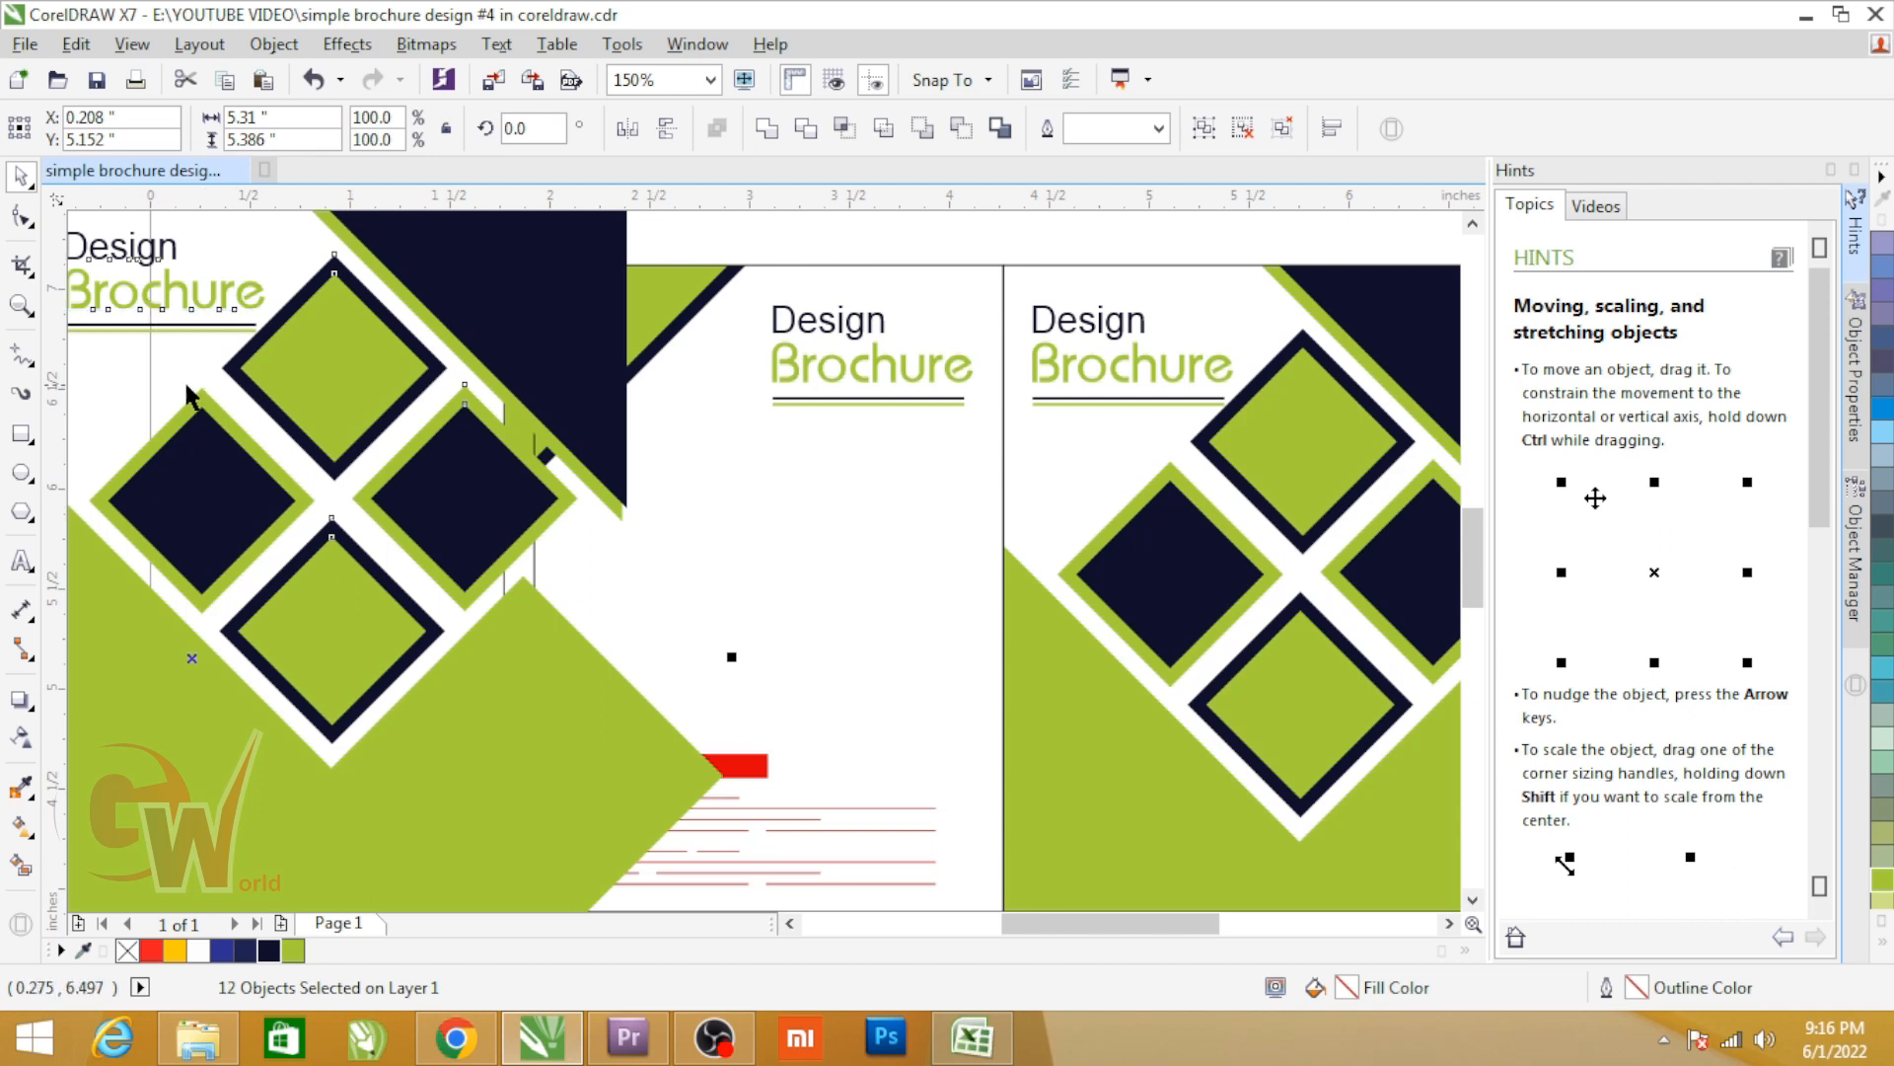
Step: Delete the extracted artwork except one lime-framed diamond and move that diamond onto the left cover below the corner stripe
key(Delete)
click(424, 424)
key(Delete)
drag(318, 364, 79, 636)
drag(219, 492, 630, 538)
Step: Fill the inner square of the left cover's diamond with white
click(379, 716)
click(620, 533)
click(197, 950)
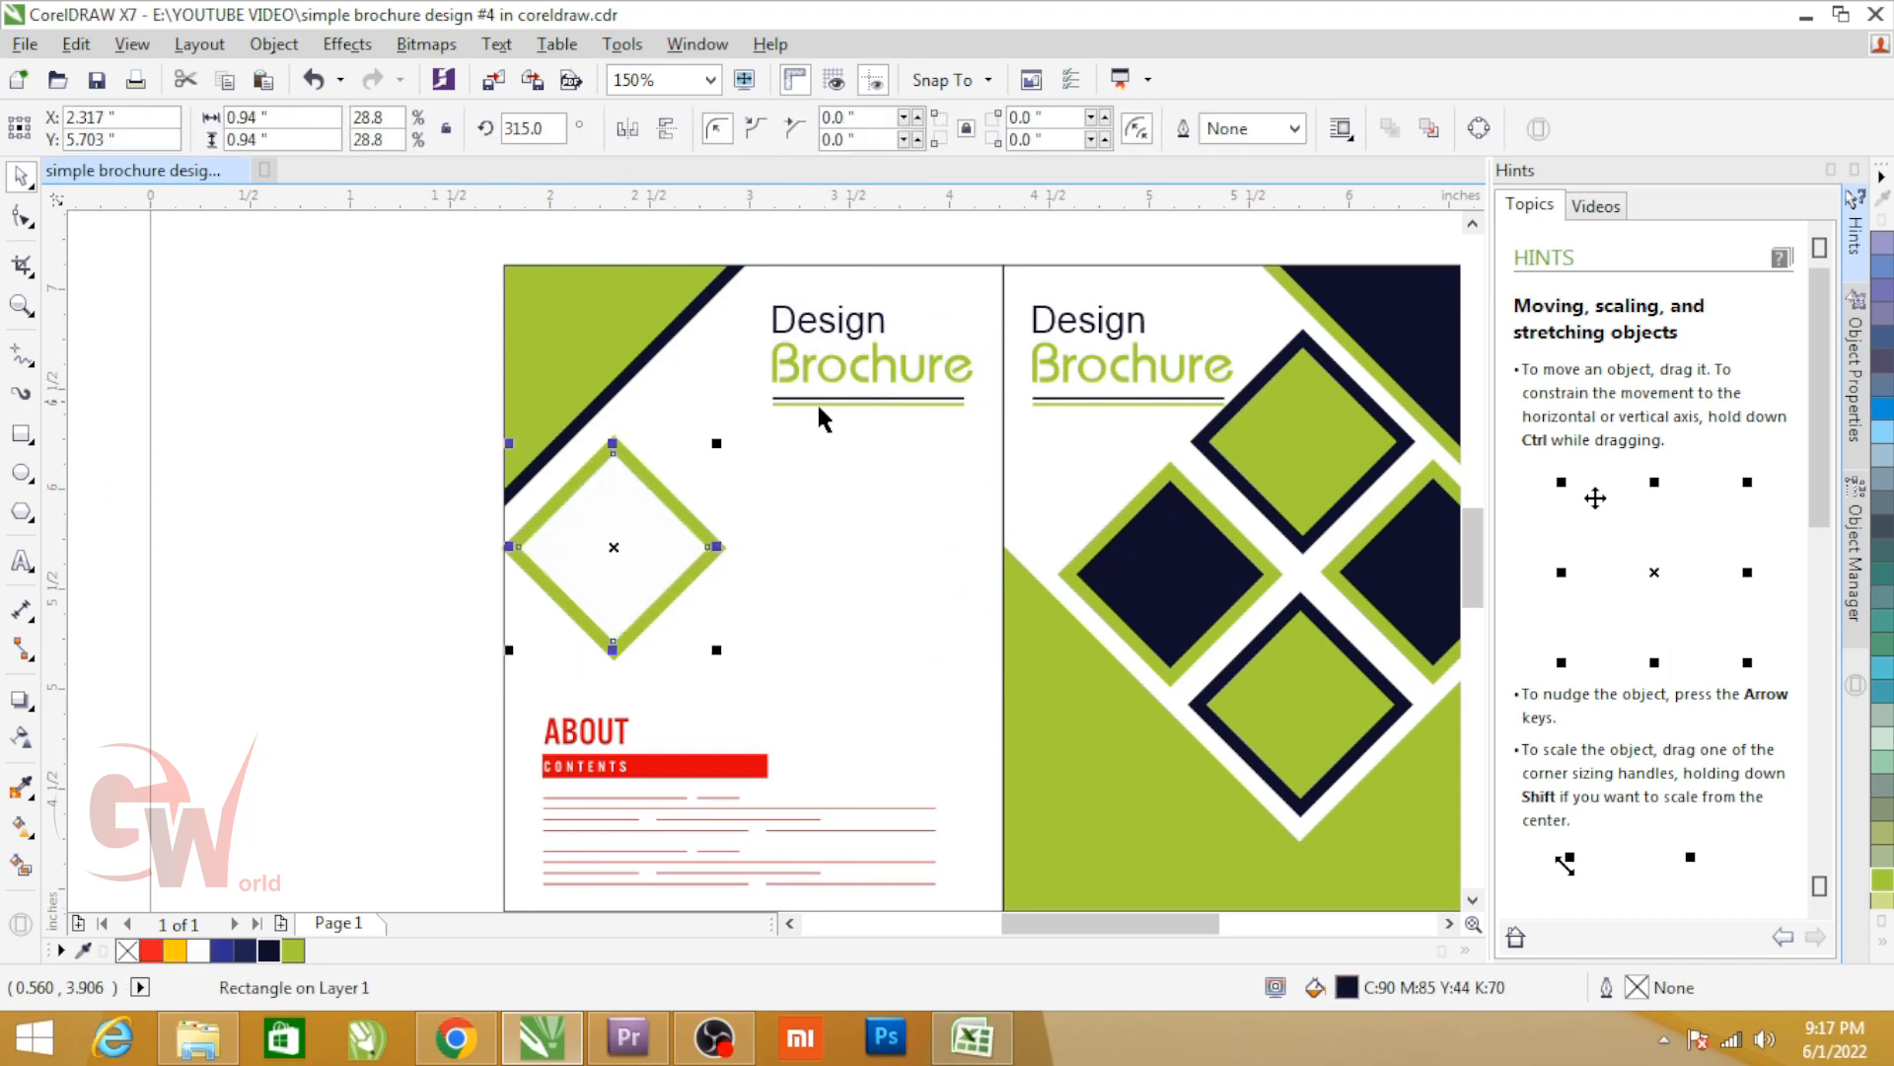
Step: Duplicate the white lime-framed diamond twice, forming a cluster of three on the left cover
click(669, 496)
click(659, 482)
shift+click(655, 483)
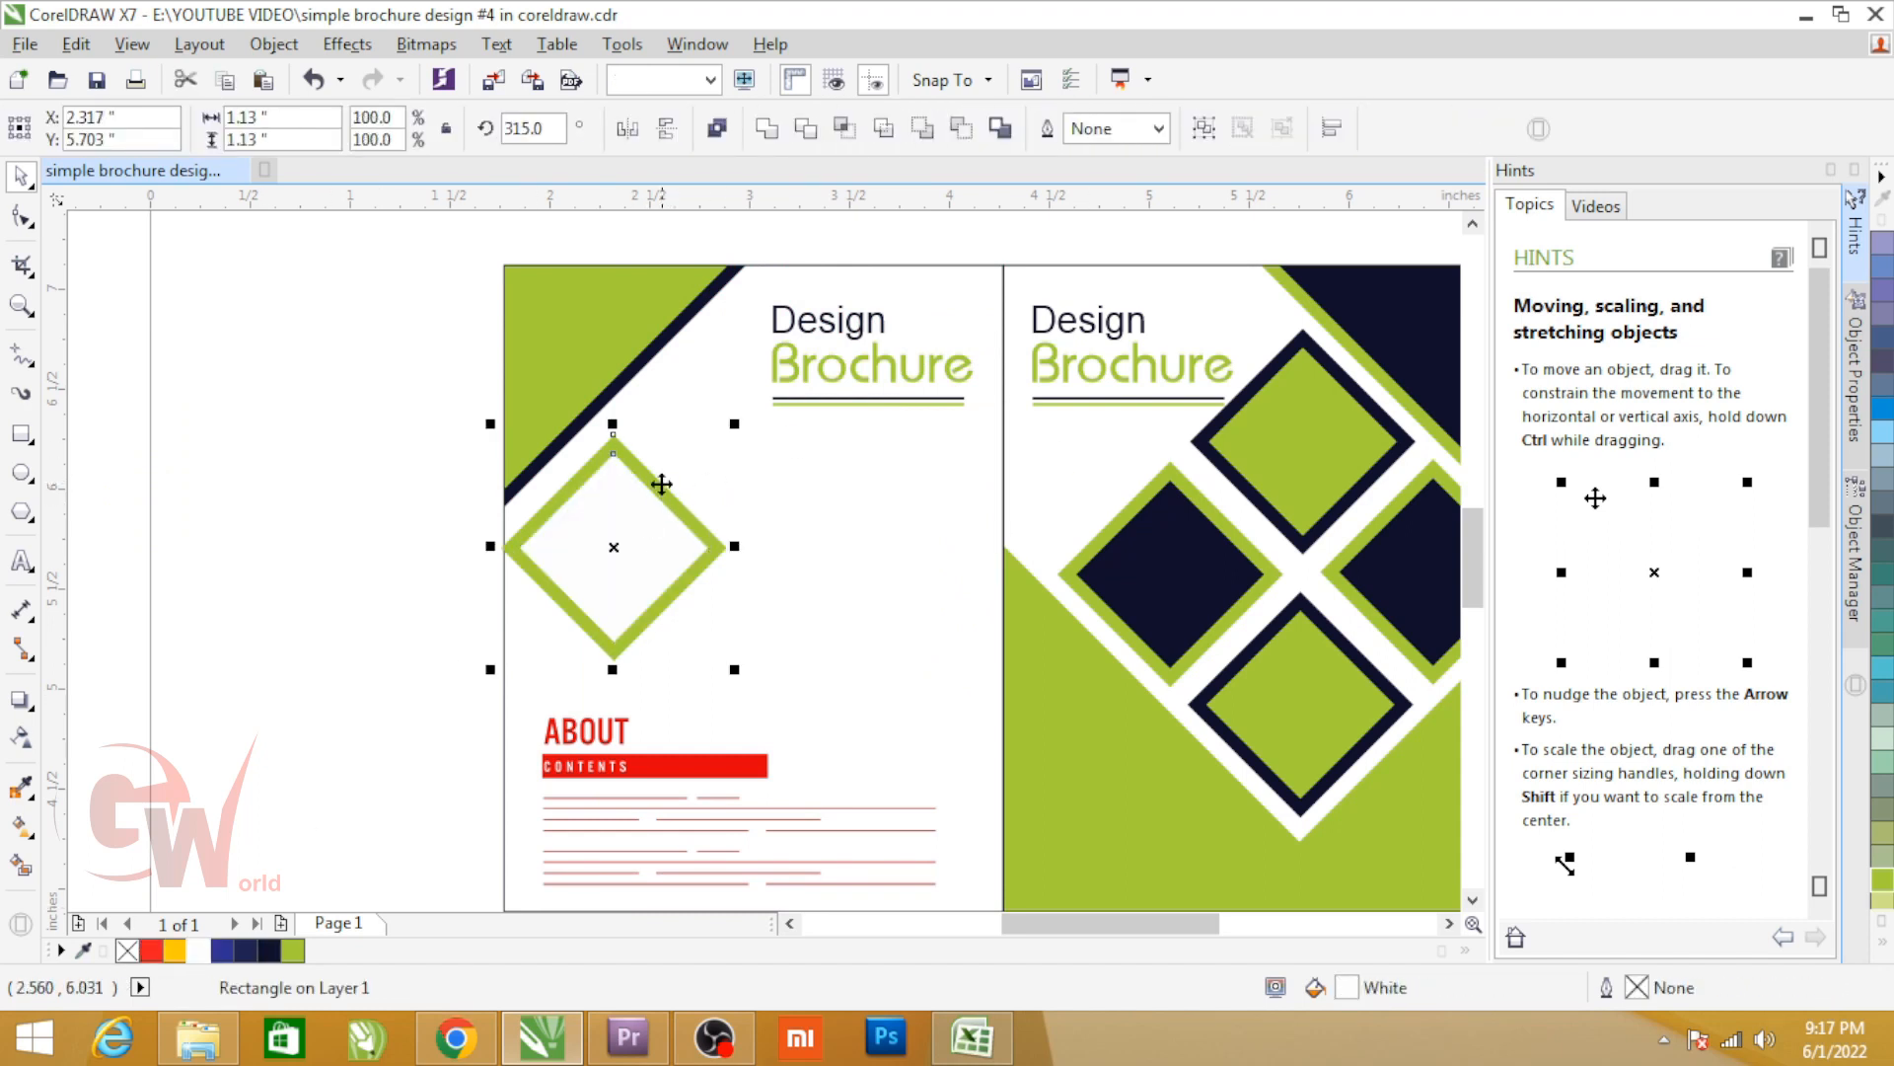
drag(647, 529, 770, 655)
right_click(866, 499)
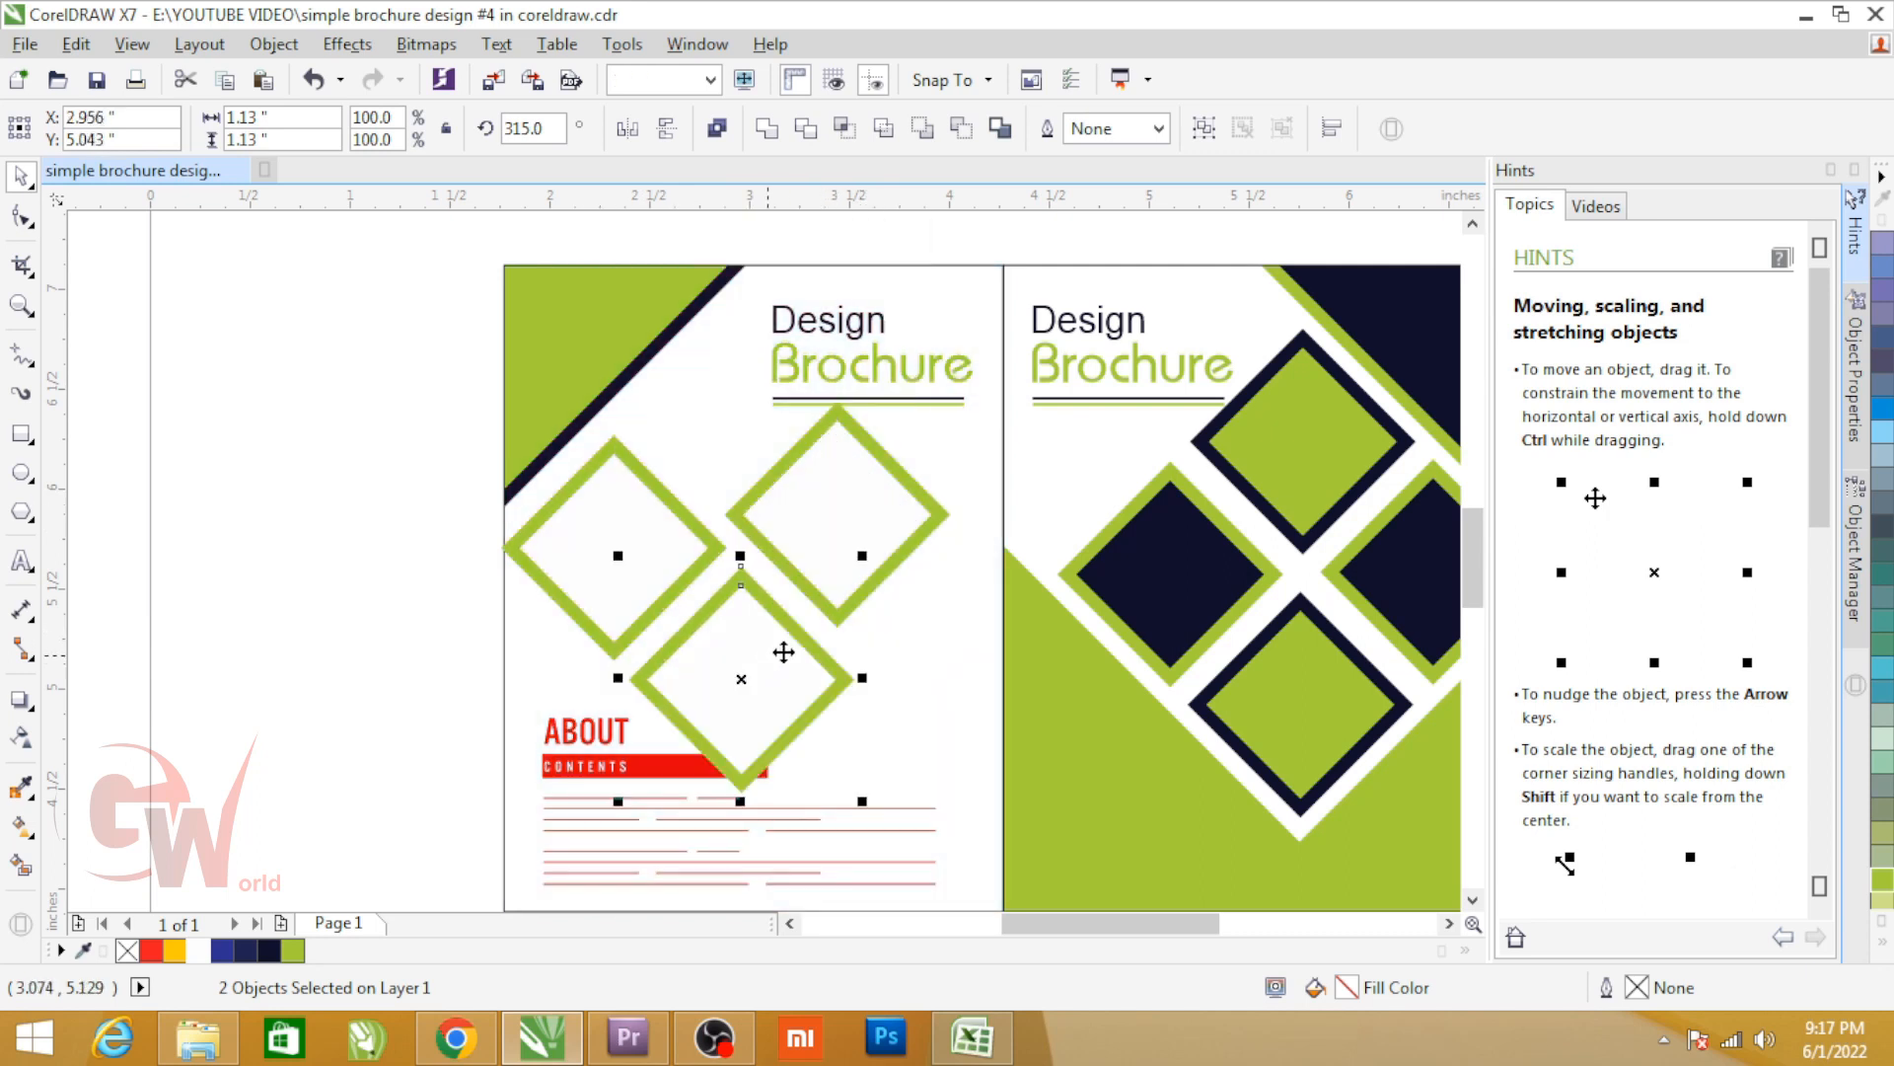
Step: Scale the three white diamonds together to 80 percent
drag(947, 463, 671, 635)
shift+click(911, 731)
drag(958, 801, 916, 806)
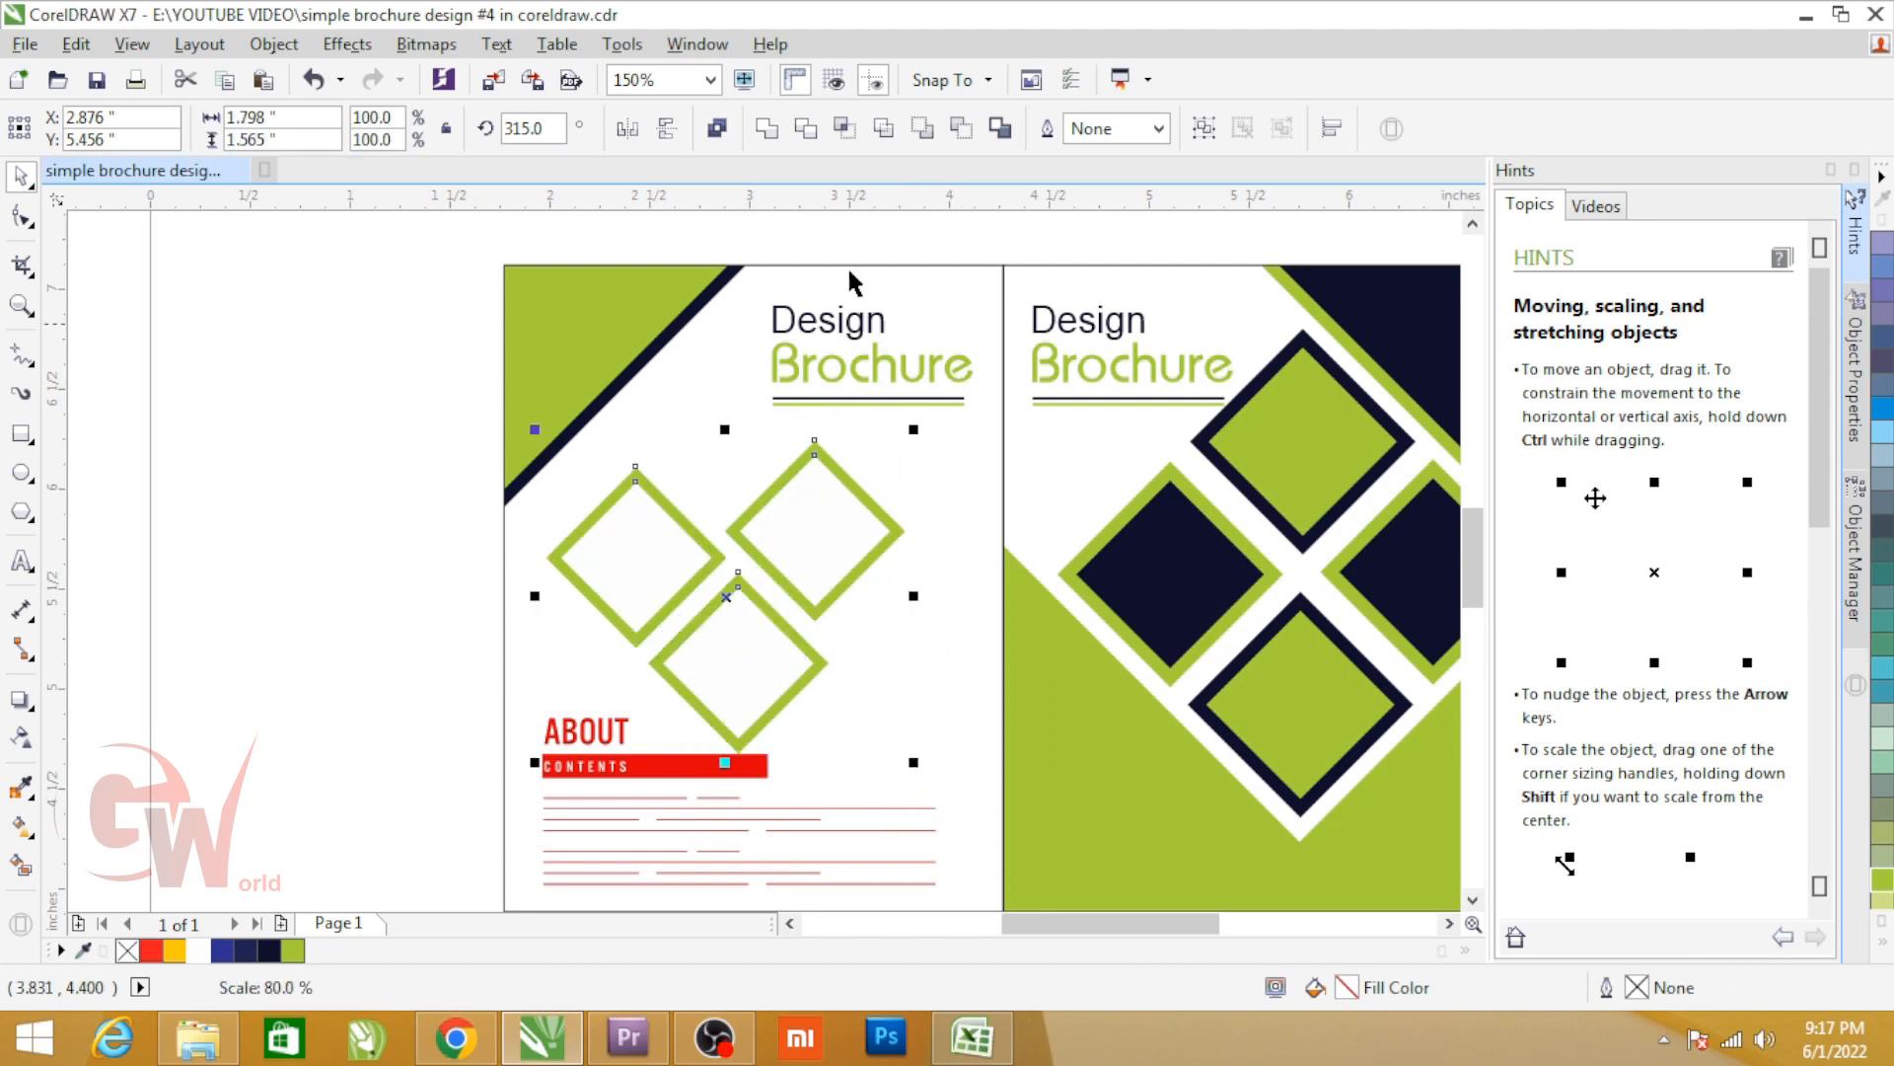
Step: Flip the three-diamond cluster vertically and move it up and left, close to the navy corner stripe
click(667, 128)
drag(846, 653, 798, 596)
click(347, 525)
click(760, 576)
click(886, 504)
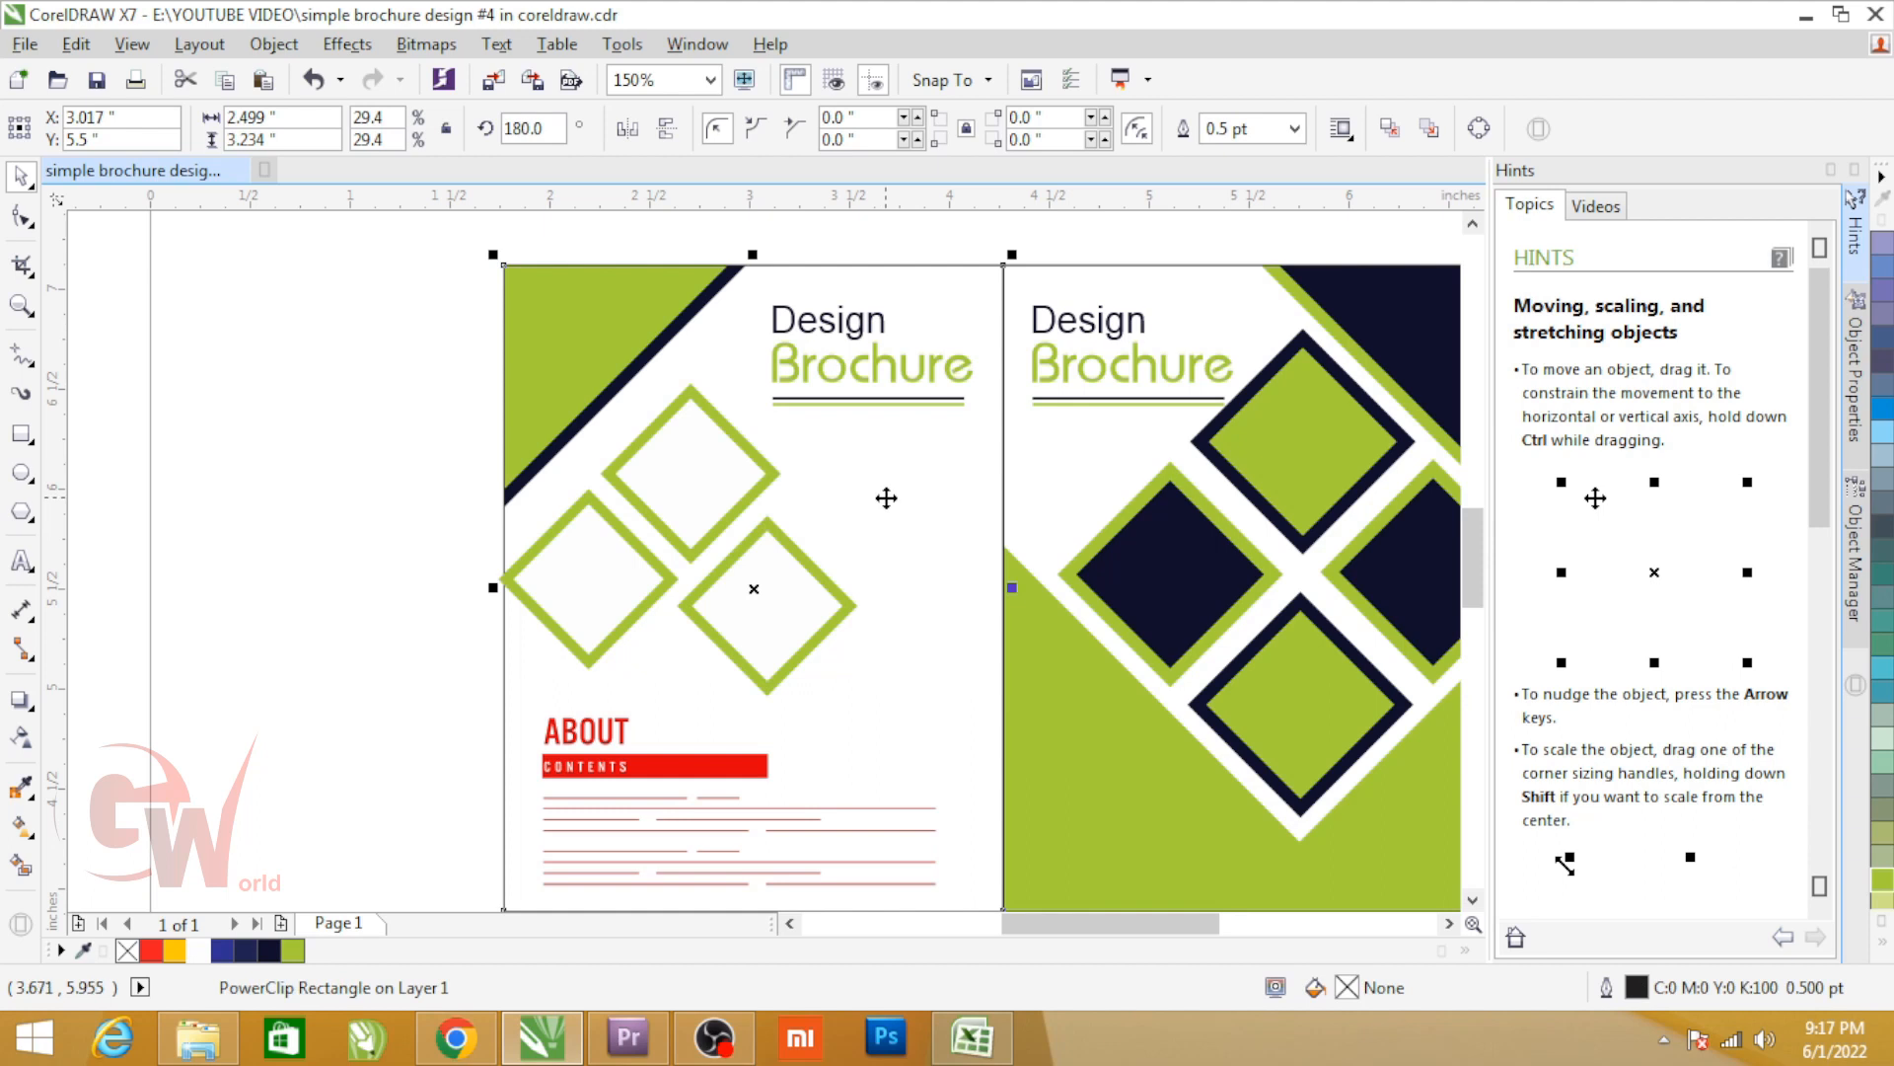
Step: Group all the objects of the two-cover spread
scroll(882, 514, down, 2)
drag(605, 338, 973, 750)
click(910, 558)
drag(550, 300, 1352, 845)
key(ctrl+g)
click(1263, 726)
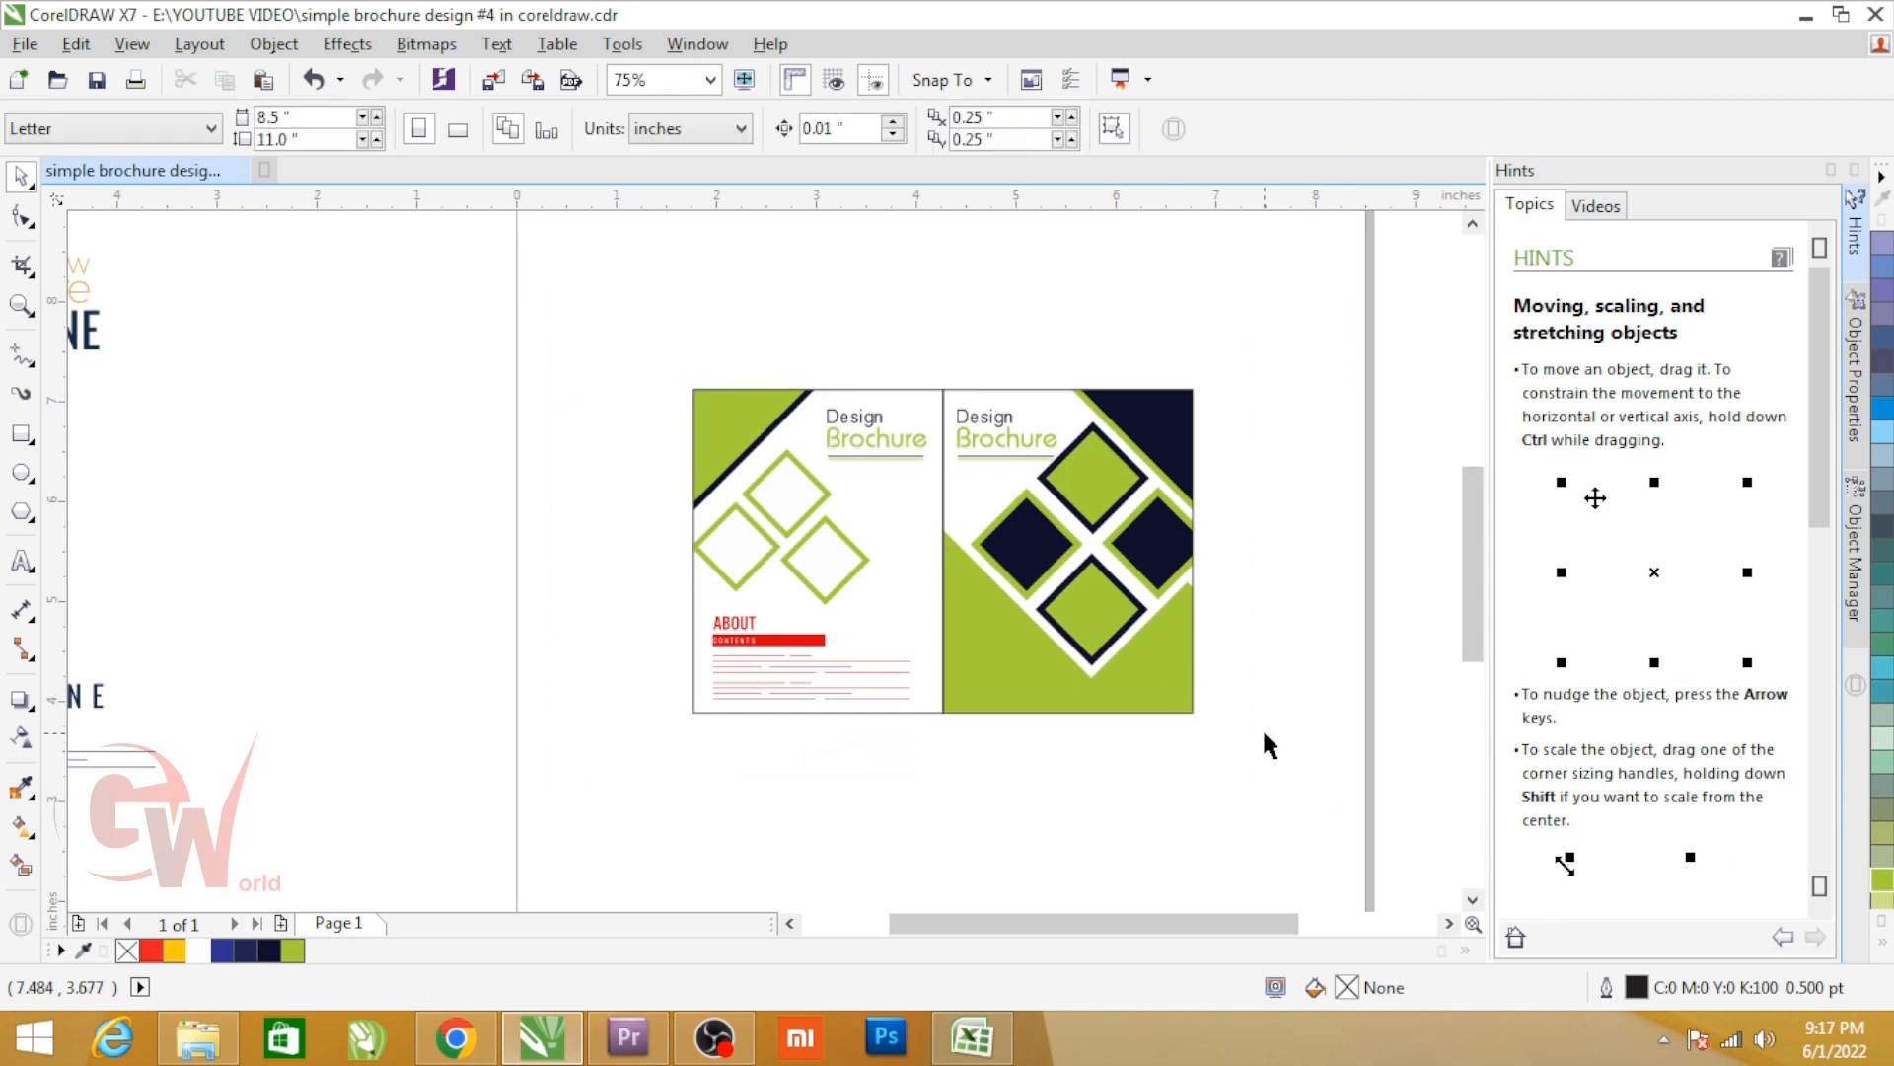
Step: Delete all leftover objects outside the grouped spread
key(ctrl+a)
shift+click(1103, 624)
scroll(1033, 532, up, 1)
key(Delete)
Step: Preview the finished two-cover spread in full screen
click(1020, 551)
key(F9)
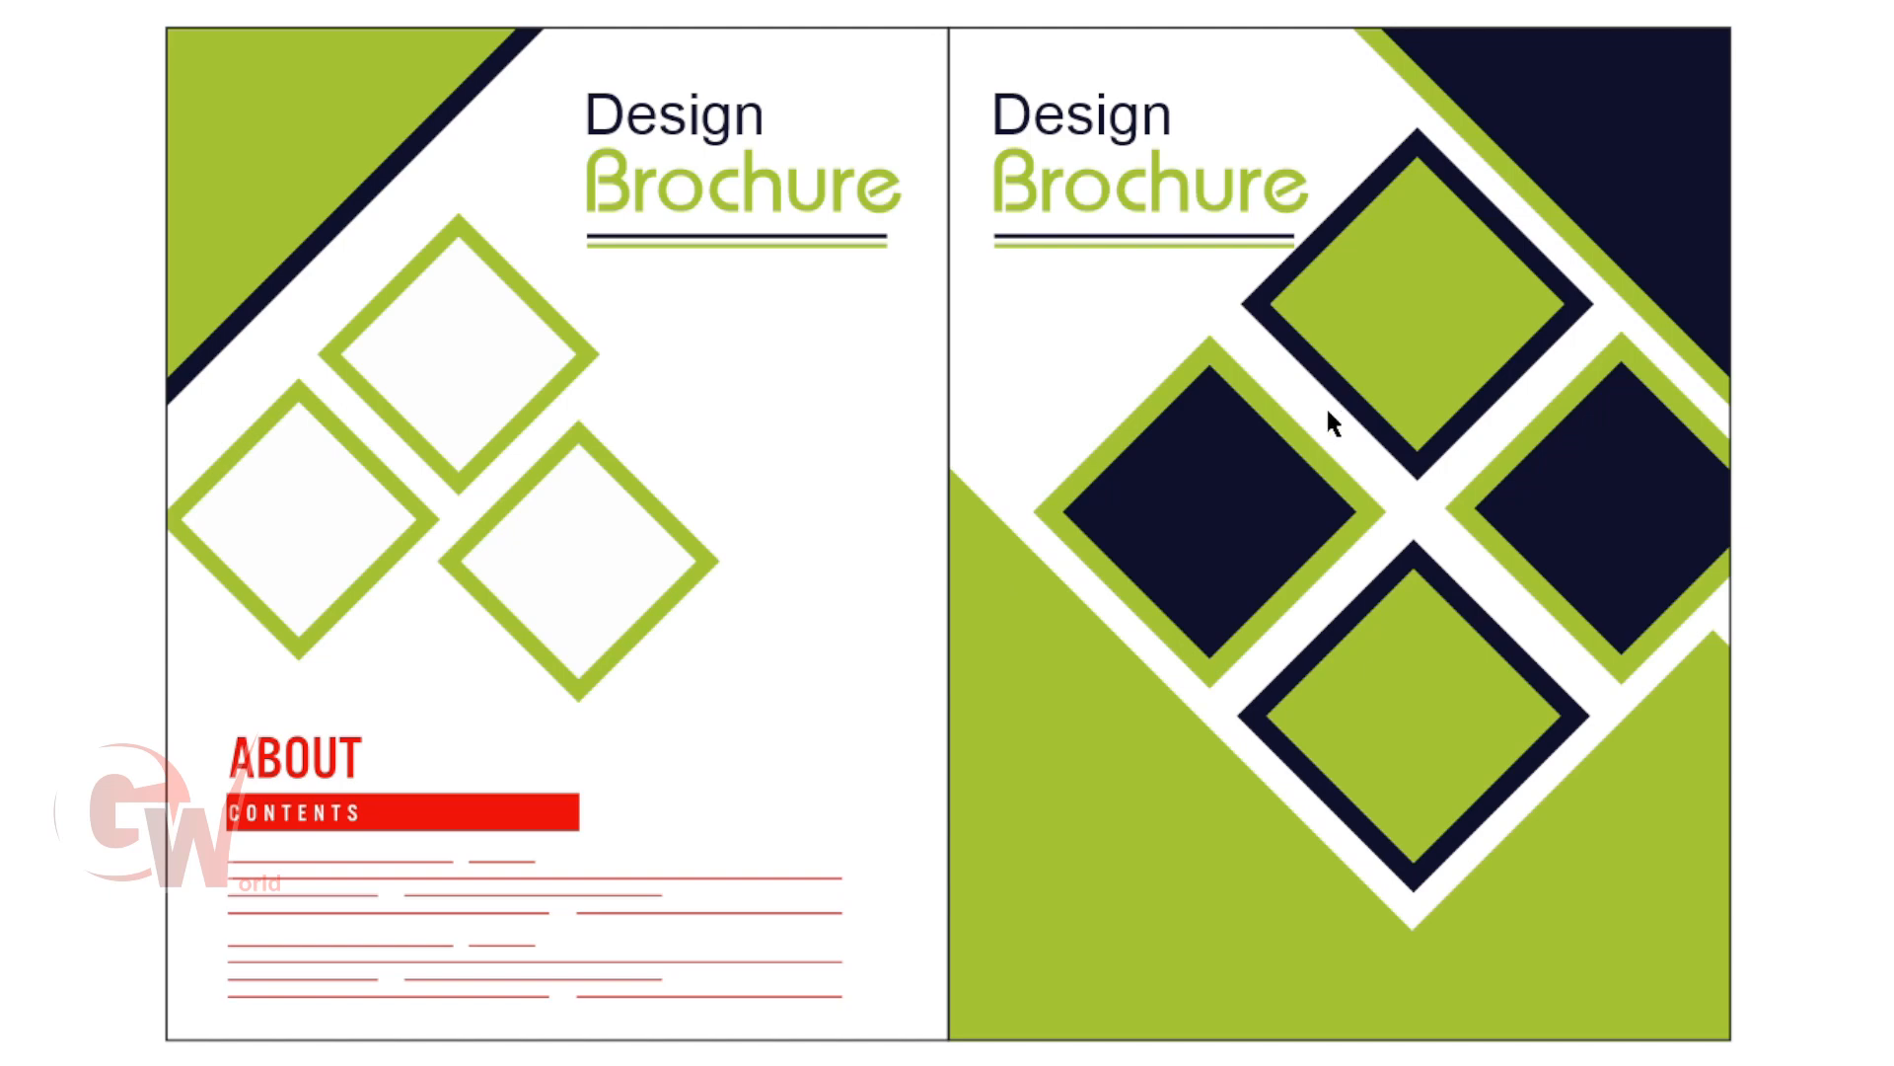
key(Escape)
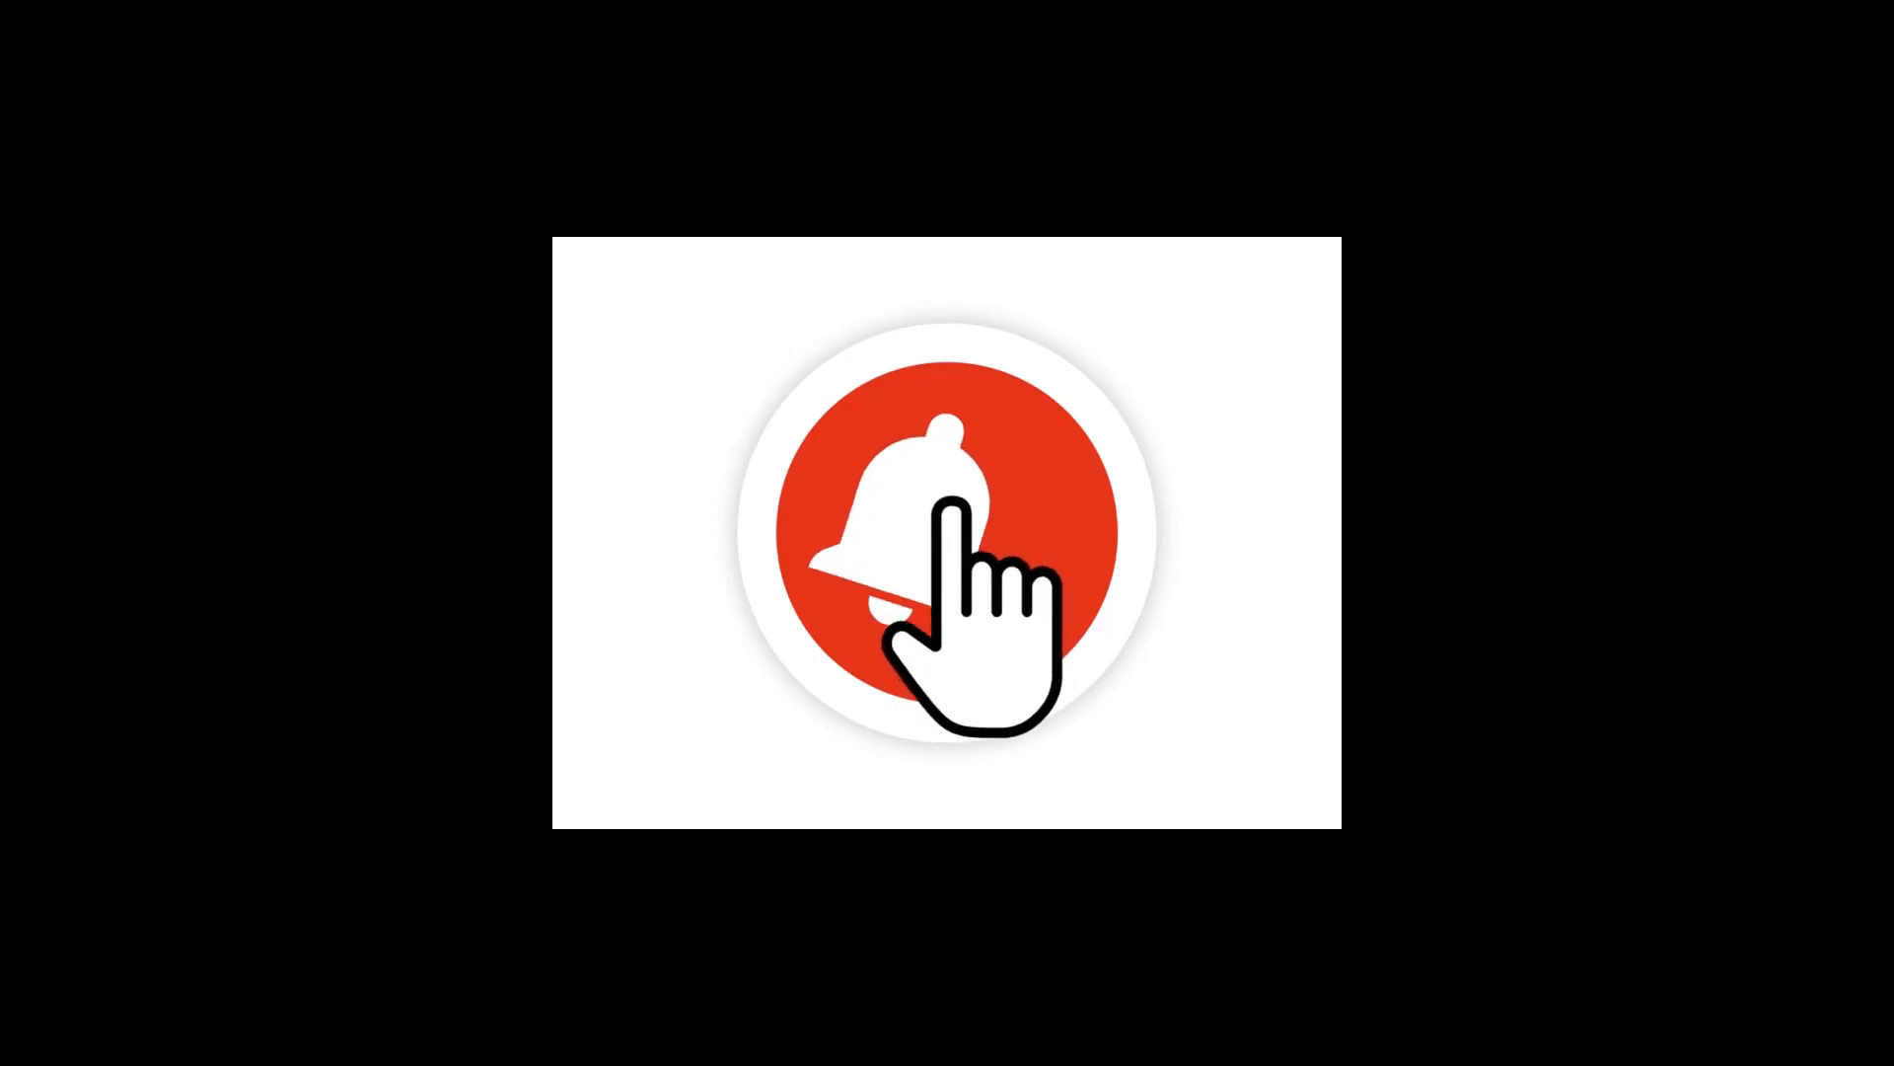